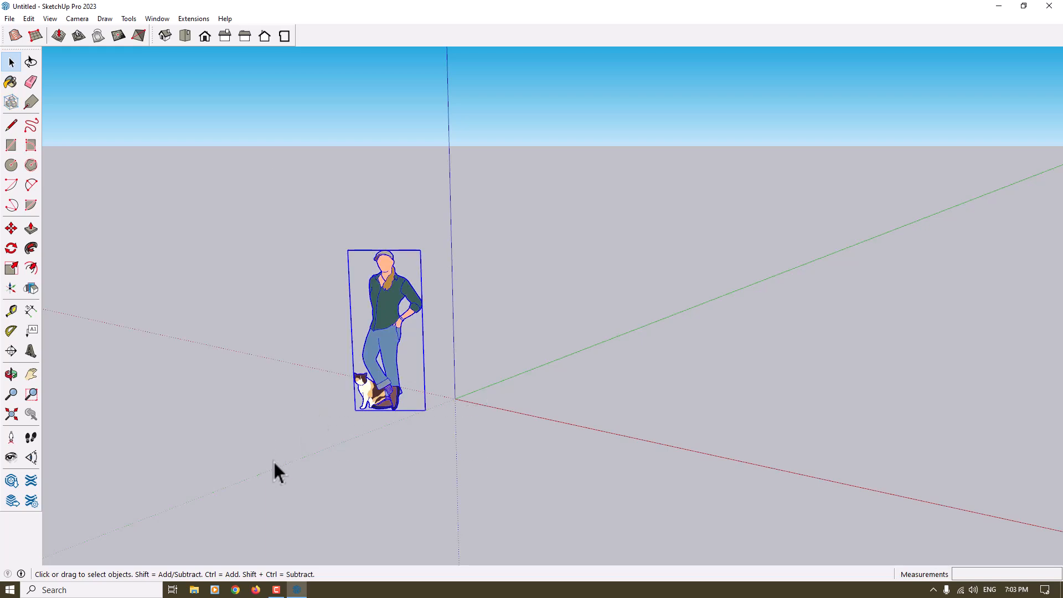
Set the model's length, area and volume units to centimeters, square centimeters and cubic centimeters
left_click(160, 20)
left_click(178, 79)
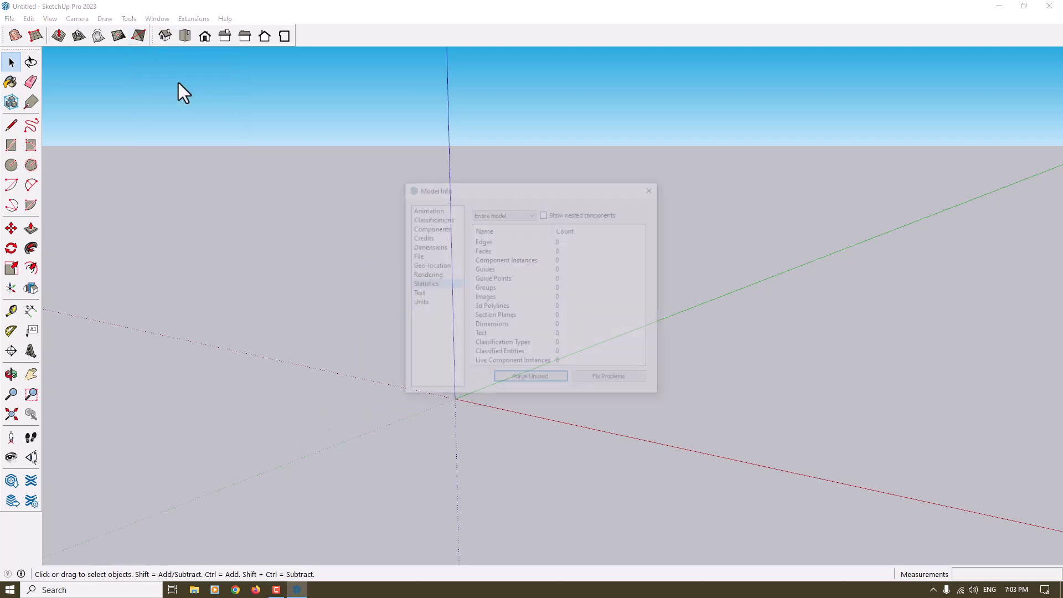
left_click(433, 302)
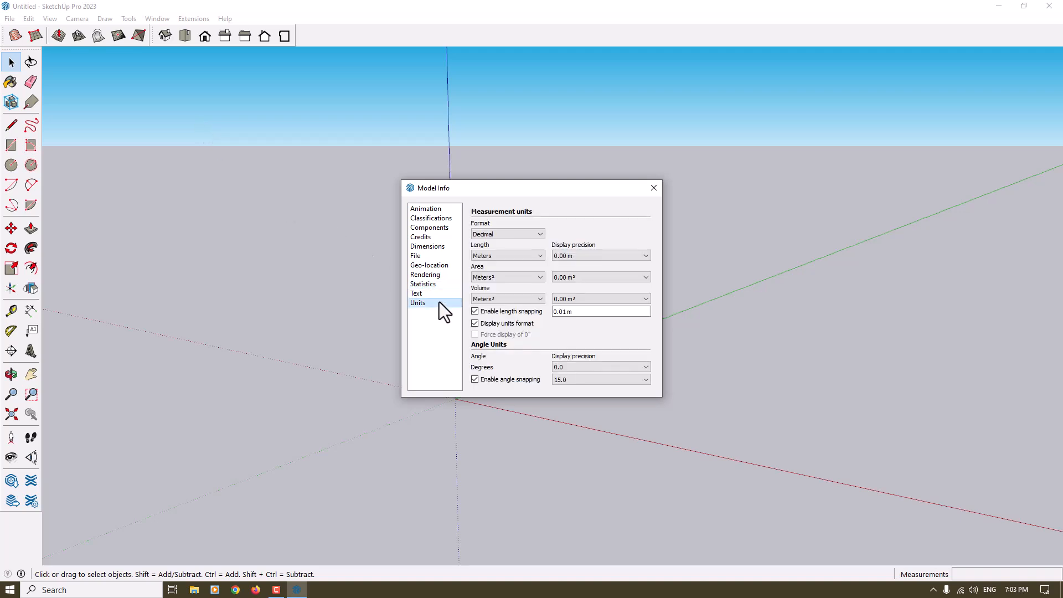
left_click(500, 257)
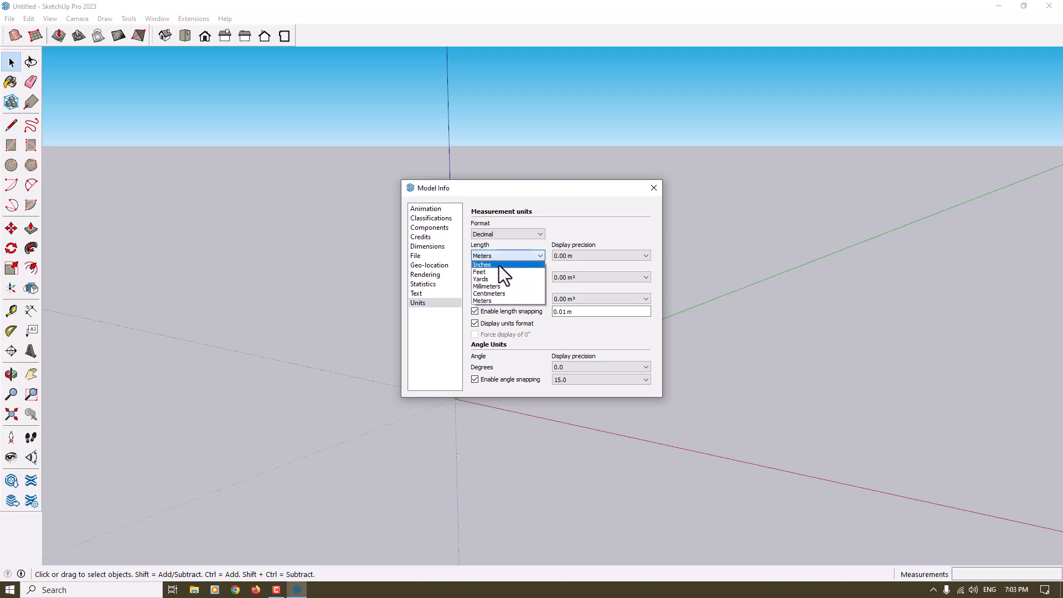
left_click(498, 294)
left_click(491, 280)
left_click(498, 312)
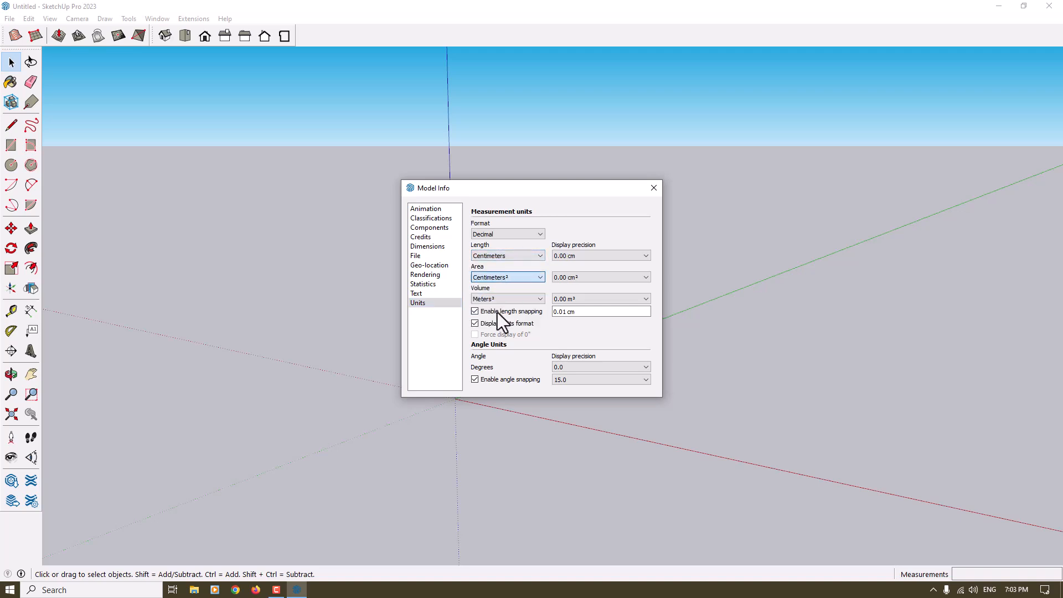
left_click(494, 297)
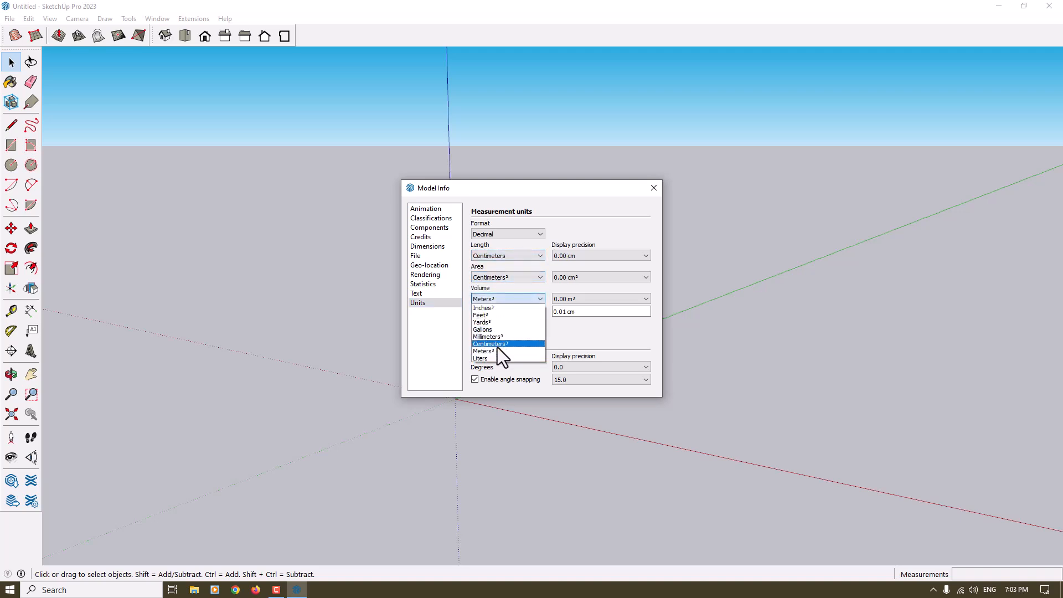
left_click(498, 345)
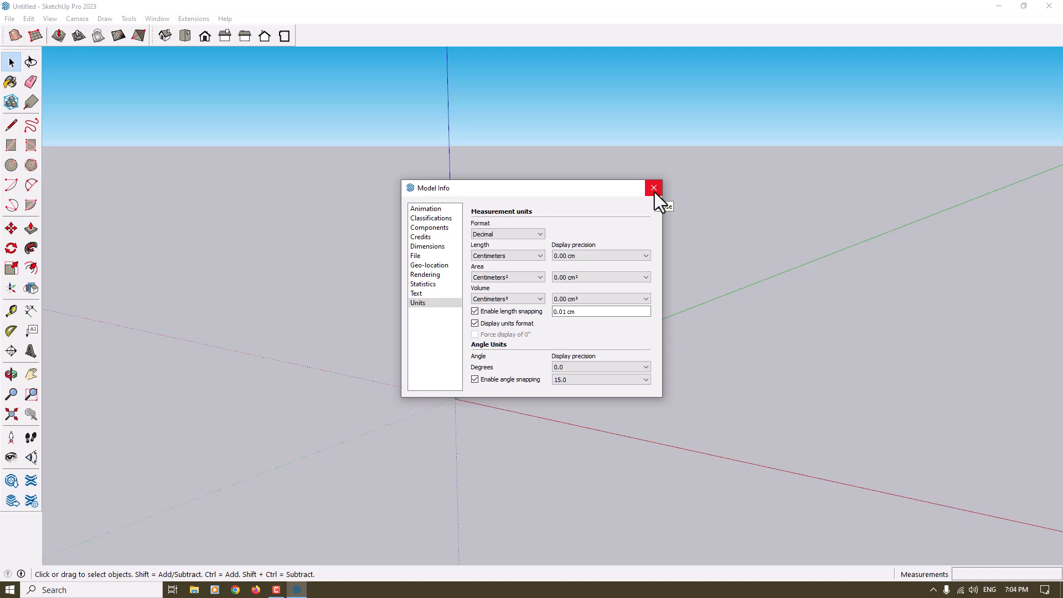
Purge unused items from the model, run the problem fix, and close the model information
left_click(438, 285)
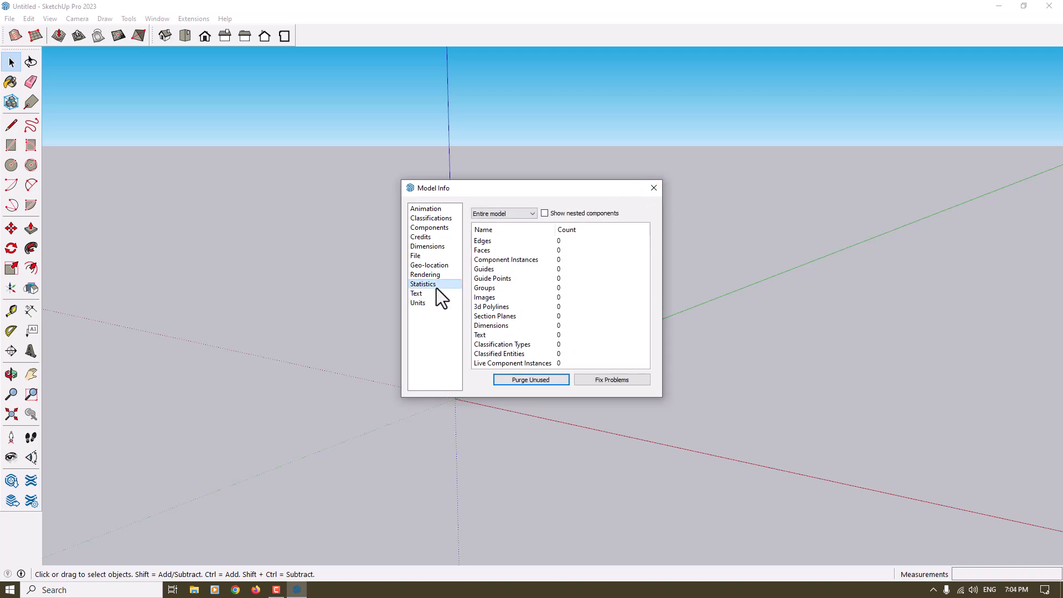
left_click(550, 378)
left_click(610, 378)
left_click(781, 430)
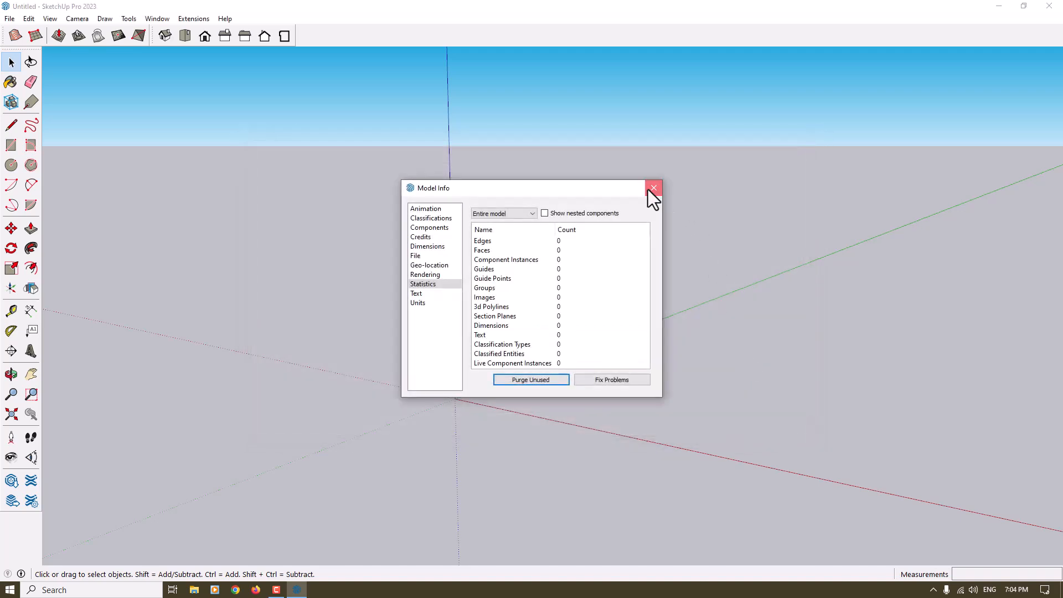
left_click(653, 191)
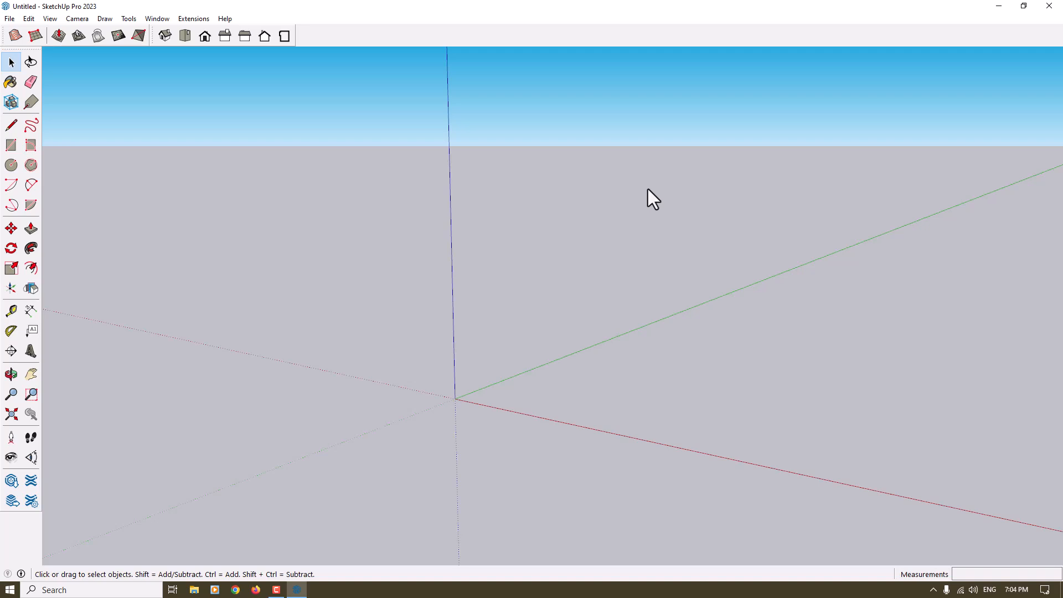
Save the model as Desk in the Documents folder
key("ctrl+s")
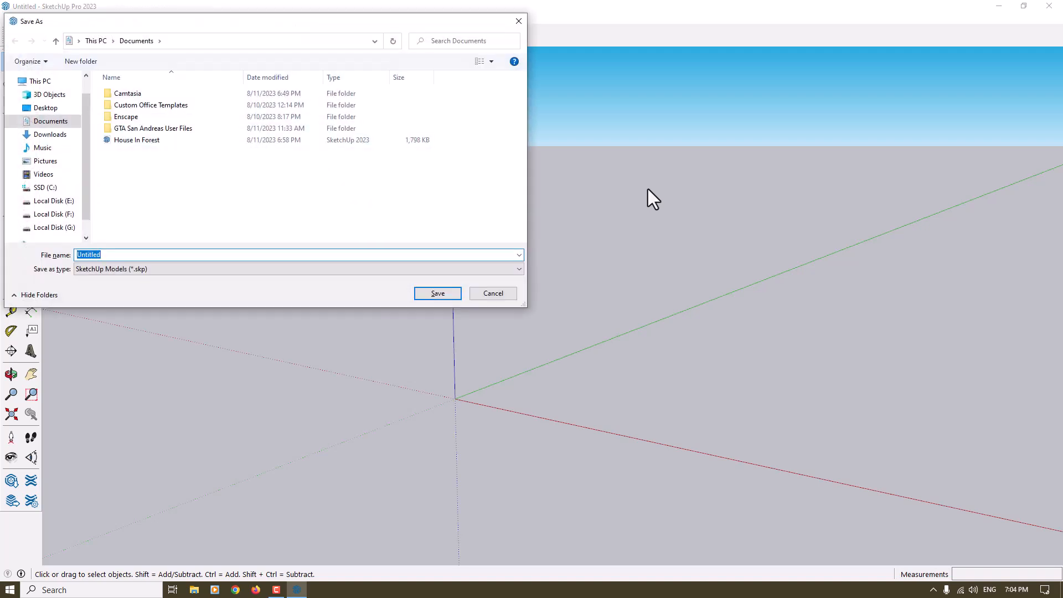
type("Desk")
left_click(434, 295)
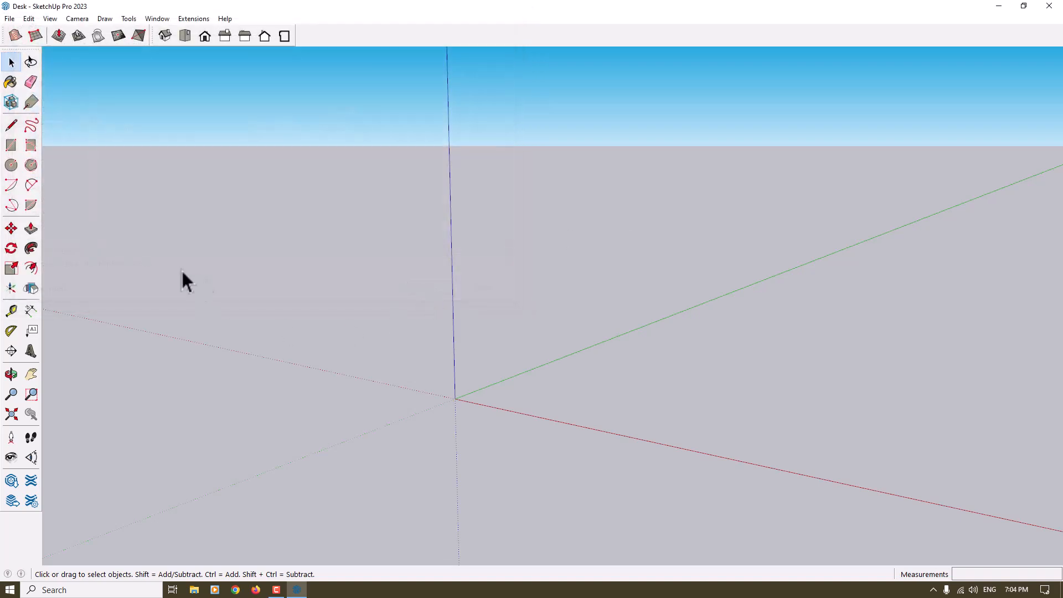
Draw a large freehand rectangle flat on the ground, between the red and green axes near the origin
left_click(11, 145)
middle_click_drag(123, 177, 490, 346)
middle_click_drag(491, 346, 116, 137, "shift")
middle_click_drag(455, 368, 450, 393)
left_click(380, 486)
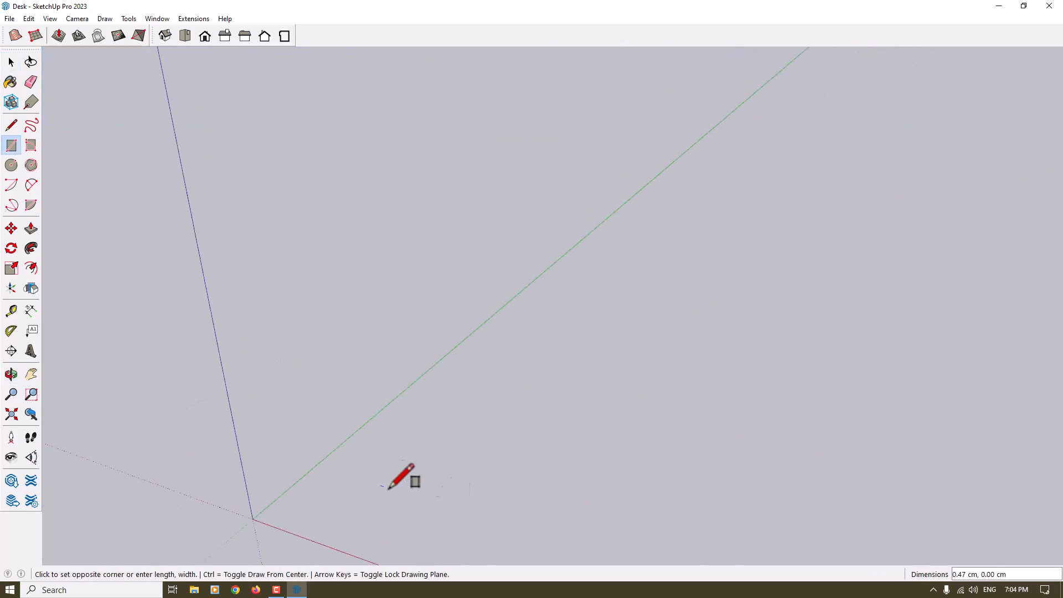
left_click(910, 421)
key("space")
Push/Pull the ground rectangle up about 9.74 cm into a slab and make the slab a group
middle_click_drag(387, 304, 322, 363)
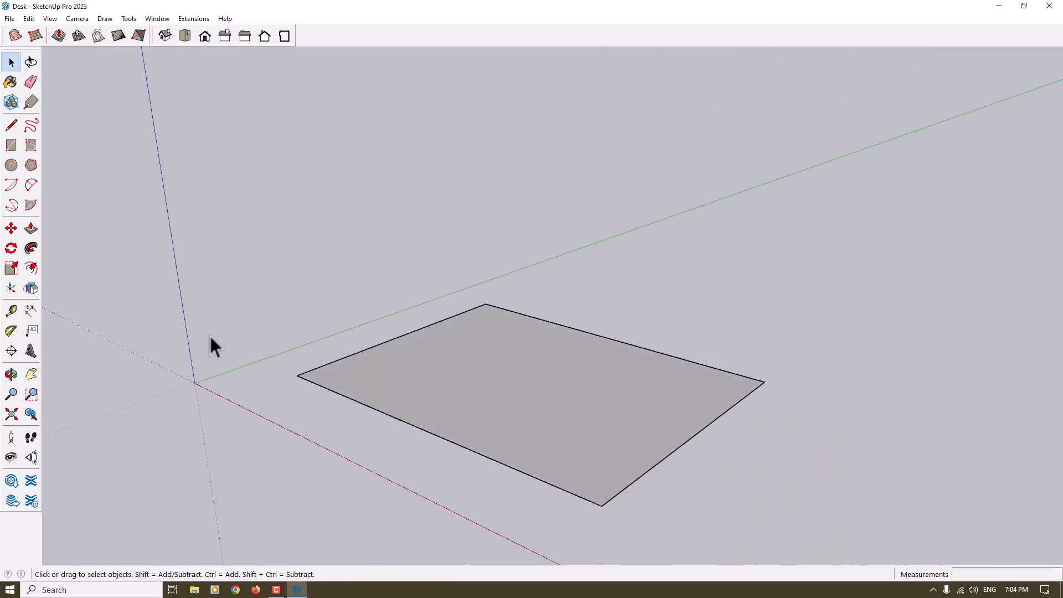
left_click(31, 228)
left_click(427, 357)
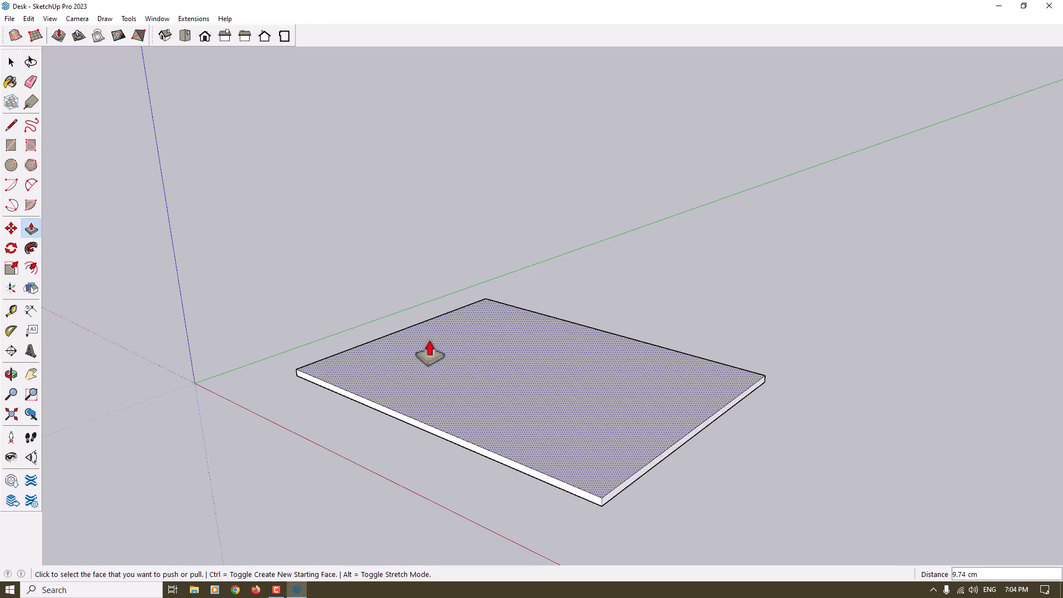
left_click(430, 357)
key("space")
right_click(431, 370)
left_click(486, 465)
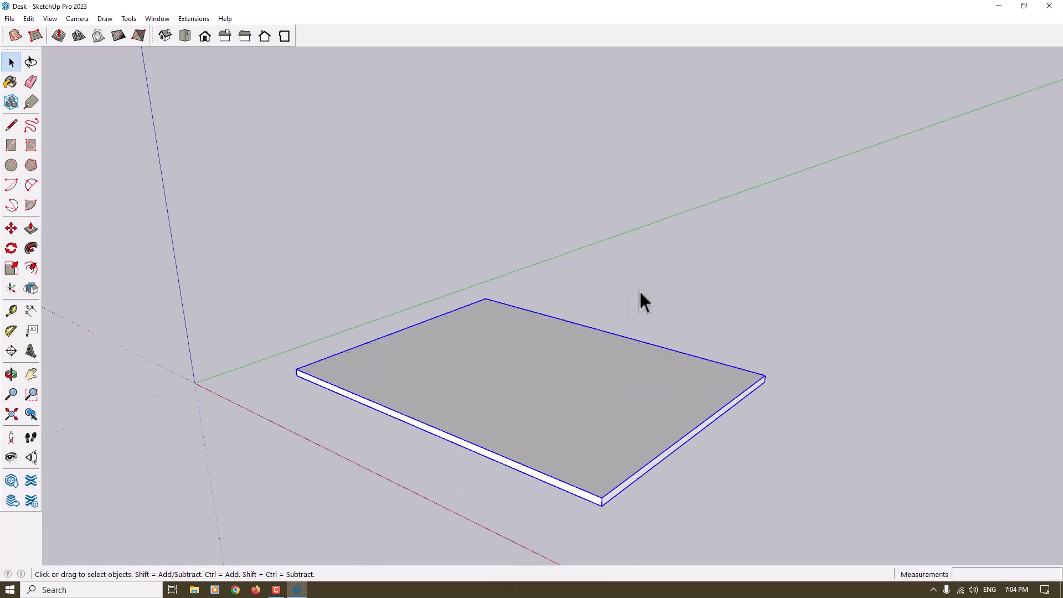
left_click(285, 316)
Draw a 4 by 3 cm rectangle on the slab's top face as the footprint of a leg
middle_click_drag(285, 317, 257, 296)
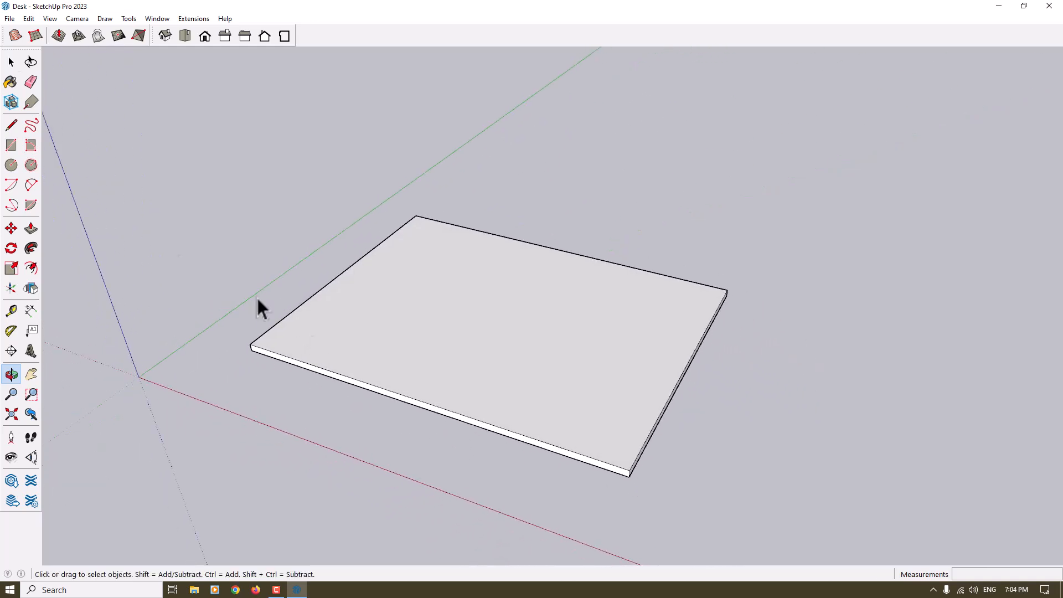
left_click(11, 145)
middle_click_drag(233, 277, 424, 382)
scroll(422, 380, "up", 3)
left_click(413, 371)
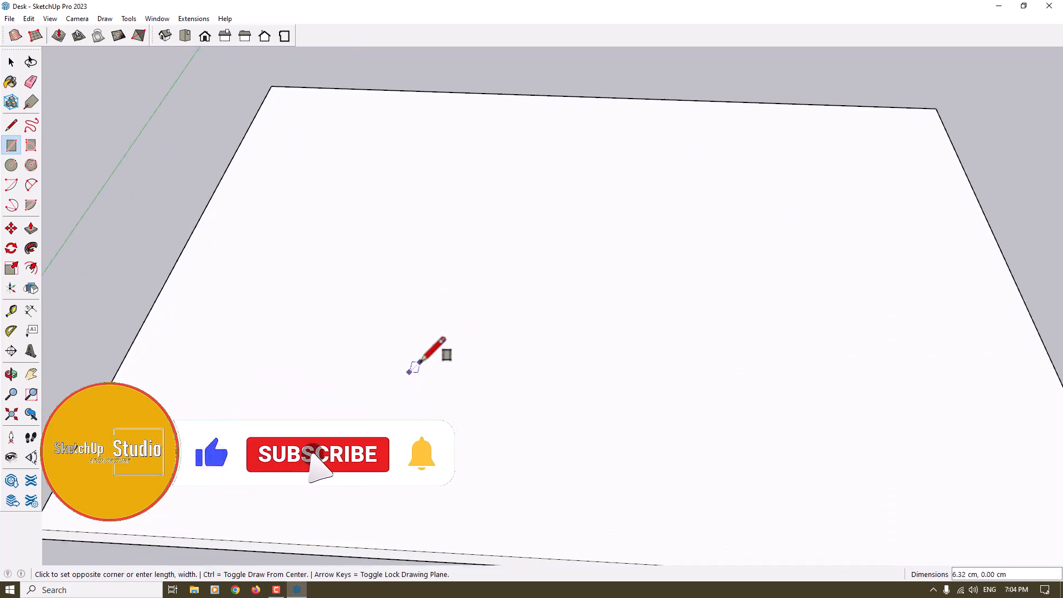
scroll(411, 368, "up", 3)
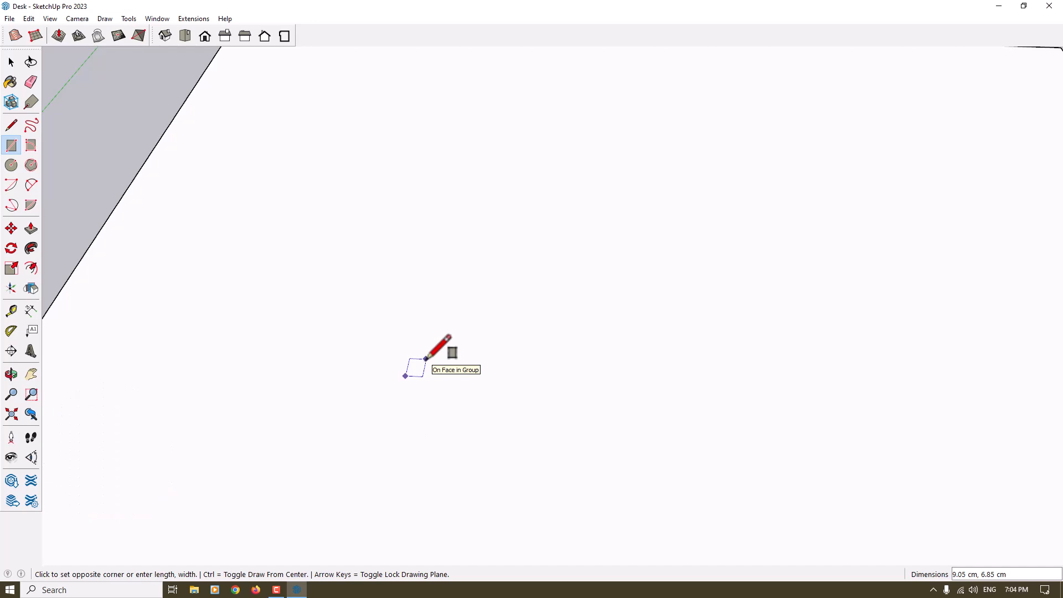
type("4, 3")
key("Return")
key("space")
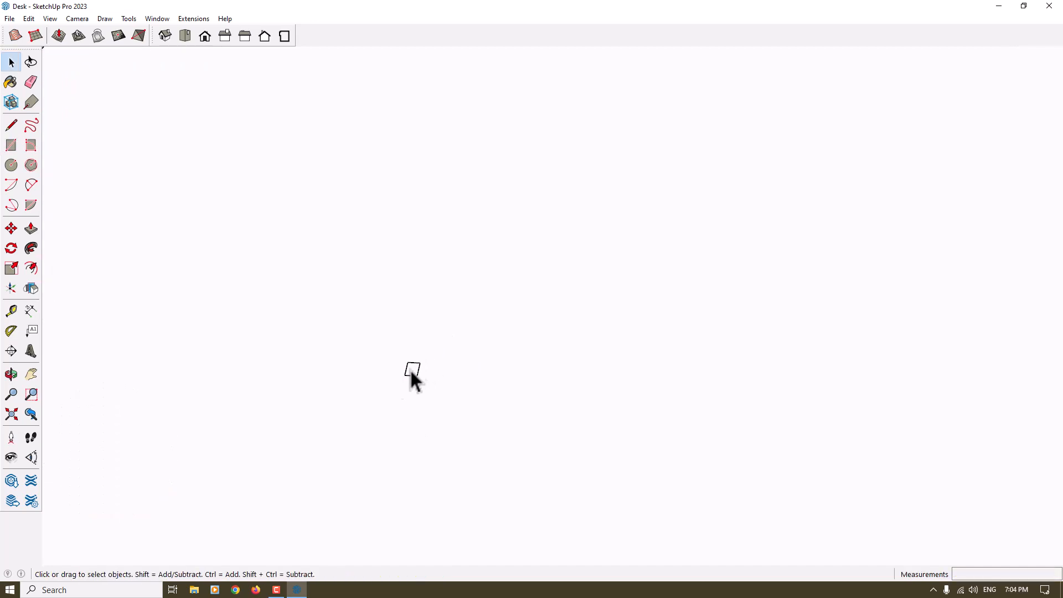
Turn the small 4 by 3 cm rectangle into a component with the default settings
right_click(412, 367)
left_click(470, 452)
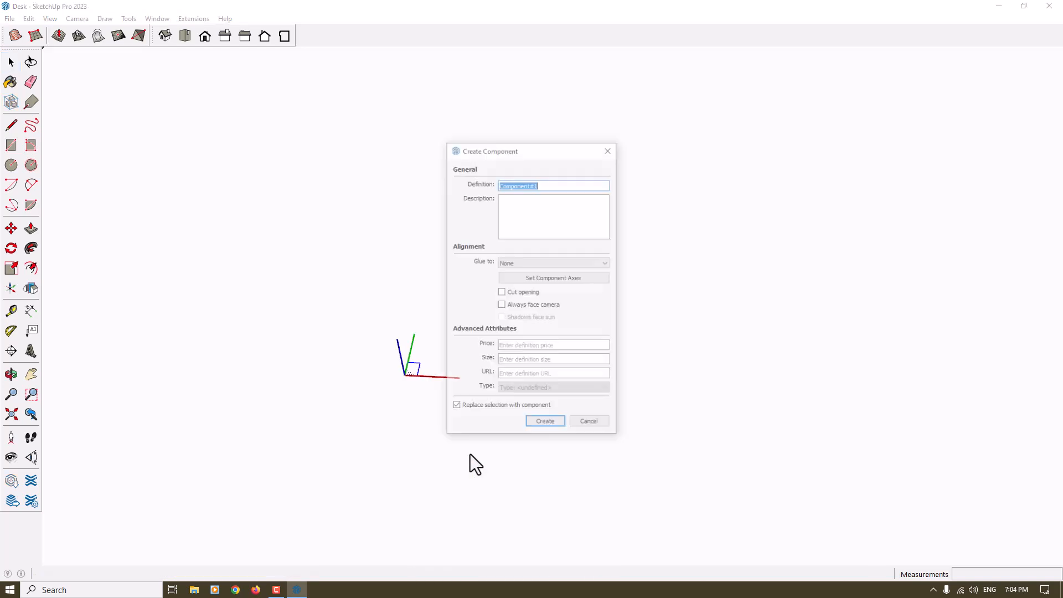
key("Return")
Copy the leg footprint component 35 cm along the green axis
left_click(11, 228)
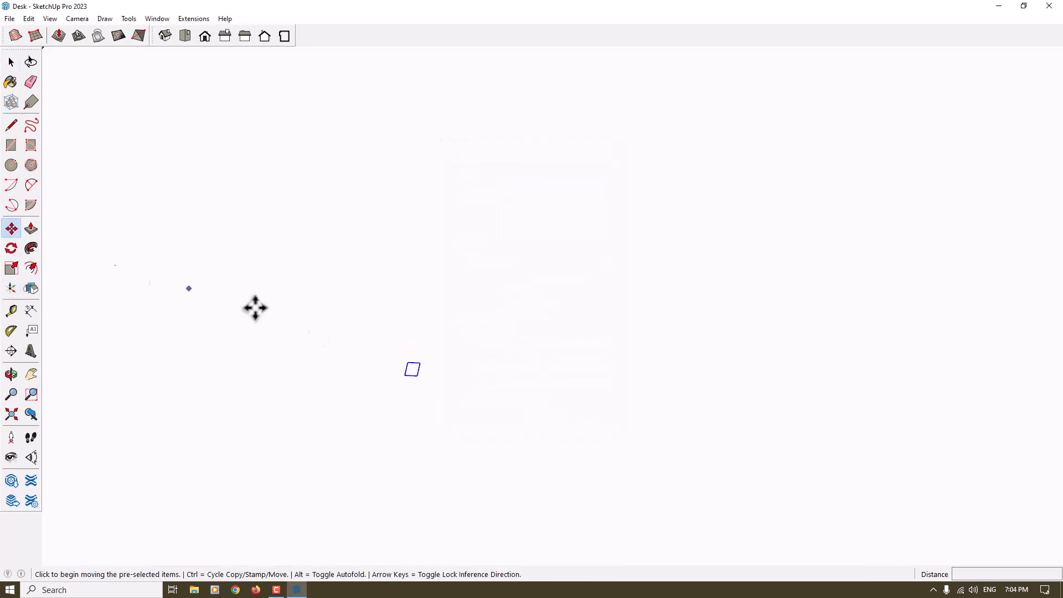
left_click(406, 376)
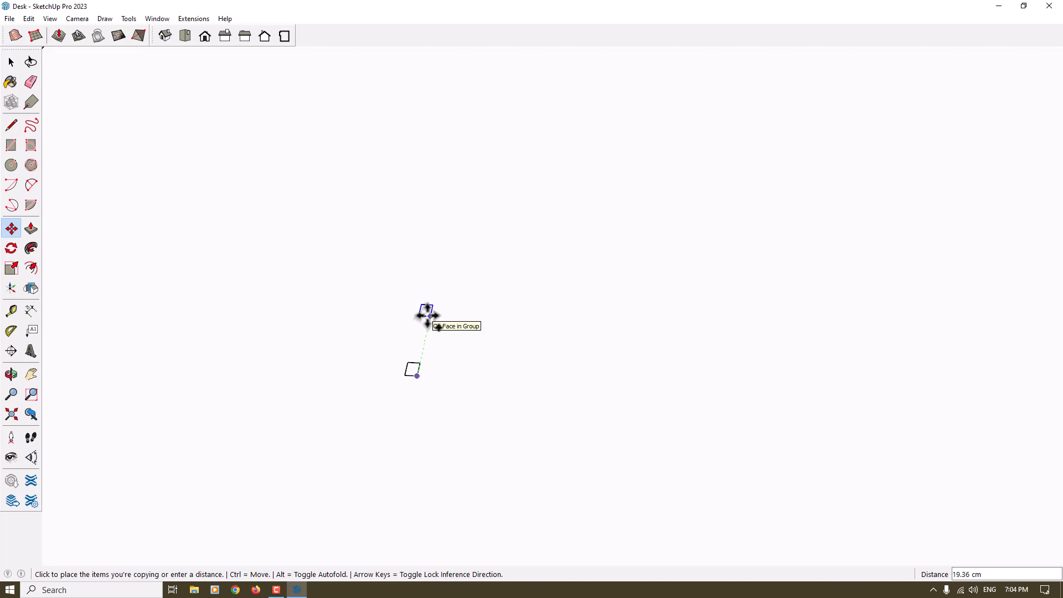
type("35")
key("Return")
key("space")
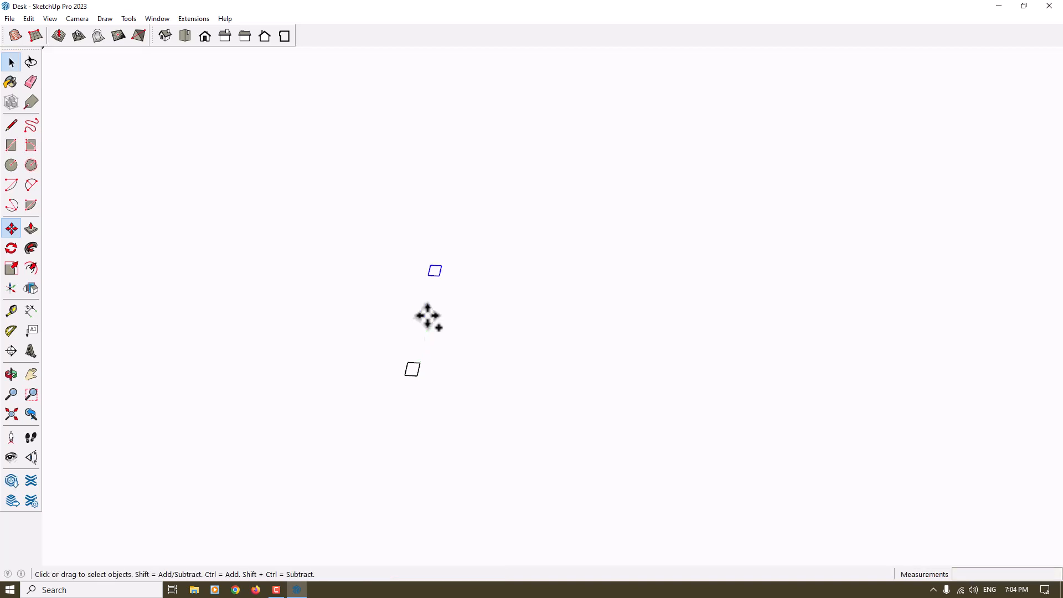
Copy the pair of leg footprints 40 cm along the red axis to make four
left_click(414, 370, "ctrl")
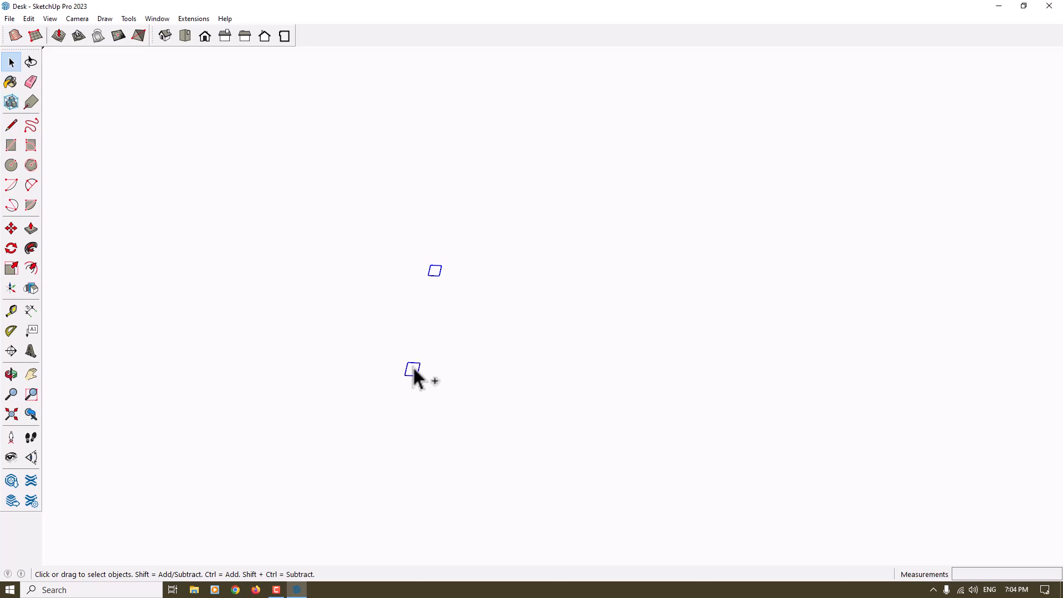
scroll(437, 248, "down", 2)
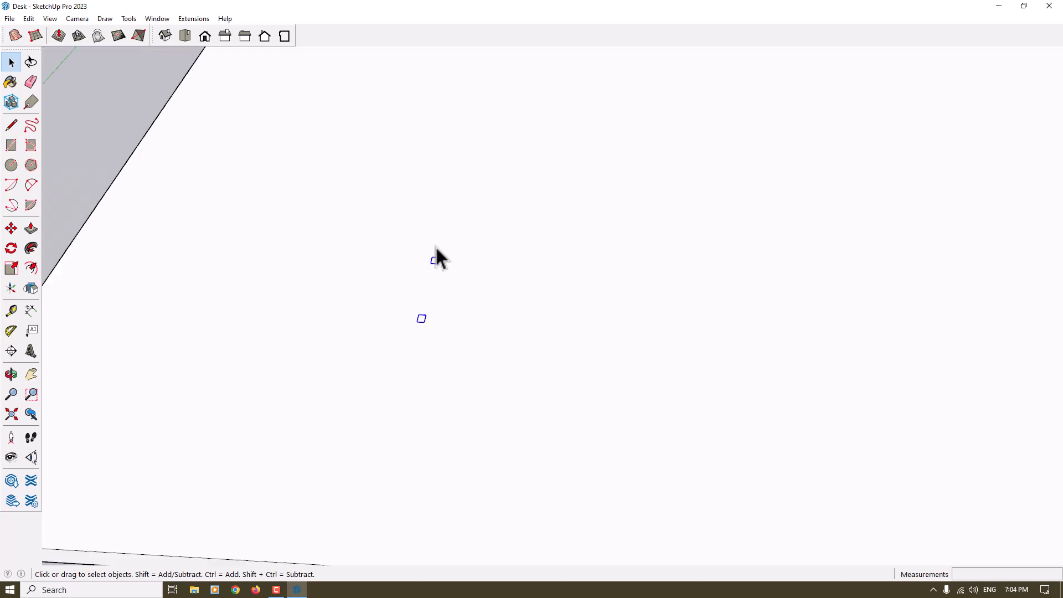
left_click(10, 233)
middle_click_drag(361, 373, 387, 366)
key("ctrl")
left_click(419, 346)
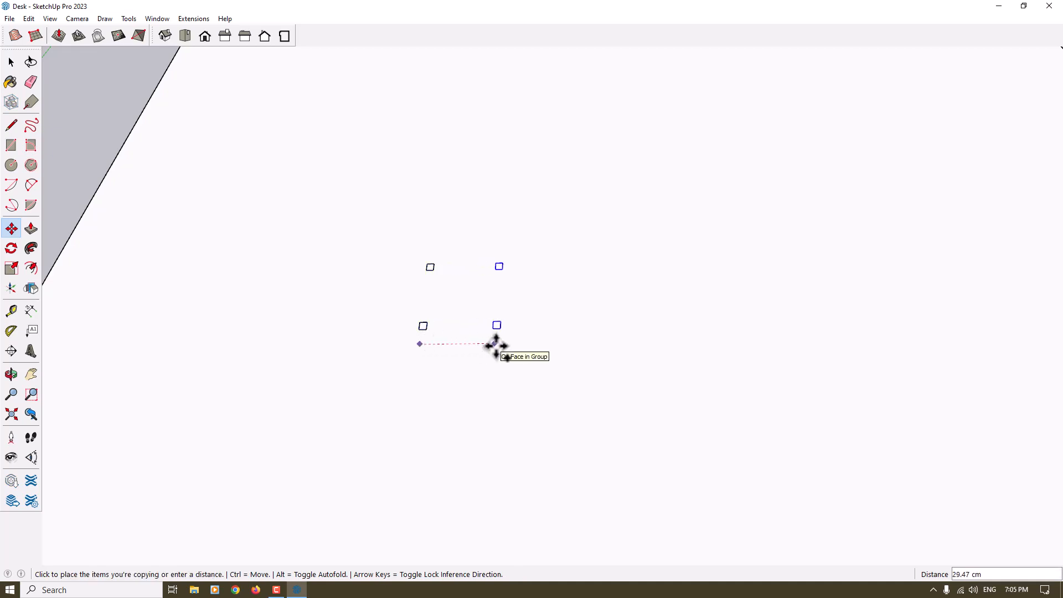
type("40")
key("Return")
key("space")
Edit the footprint component and pull its face up about 25 cm to raise all four legs
middle_click_drag(502, 346, 483, 237)
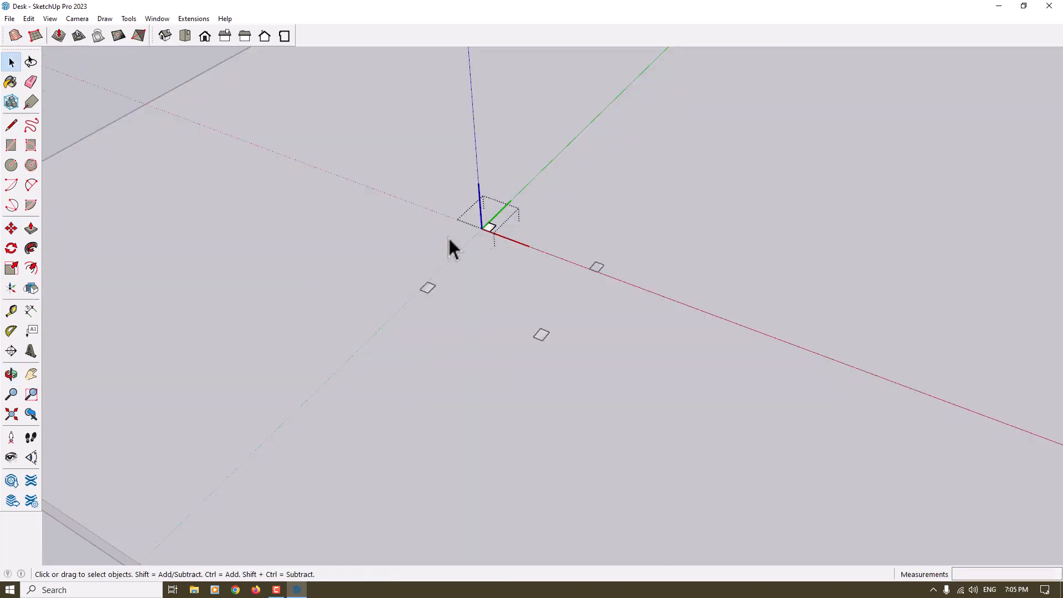
left_click(31, 228)
left_click(499, 234)
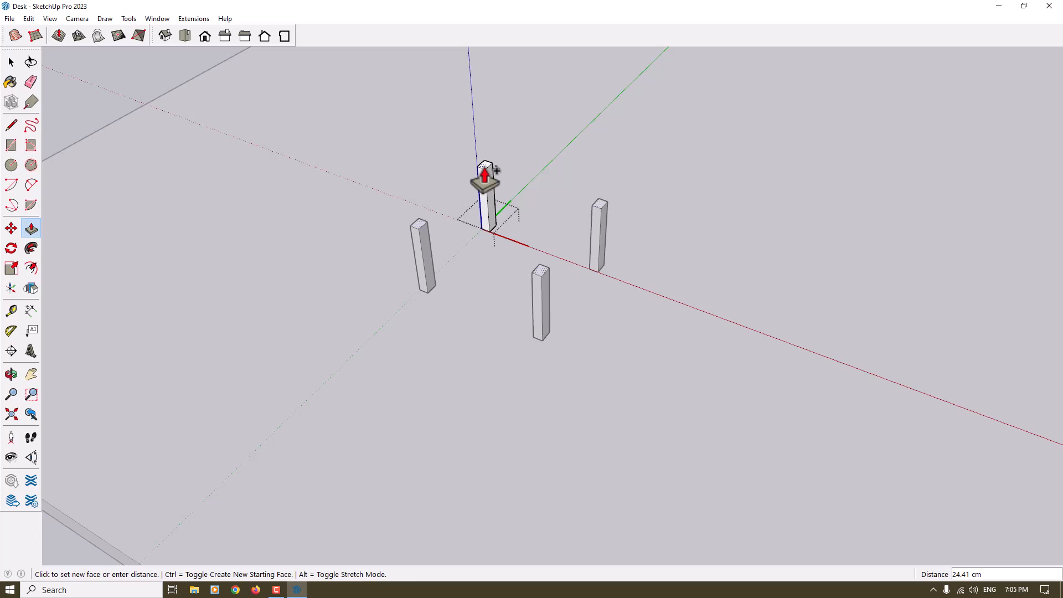
left_click(486, 169)
key("space")
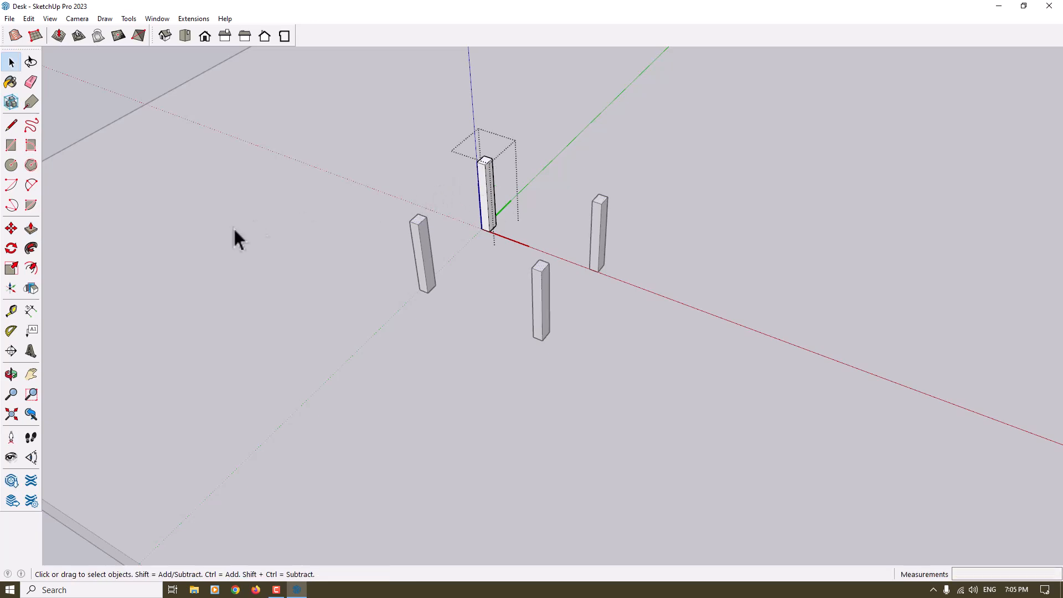
Offset the edges of the leg's top face outward by 1 cm
left_click(31, 268)
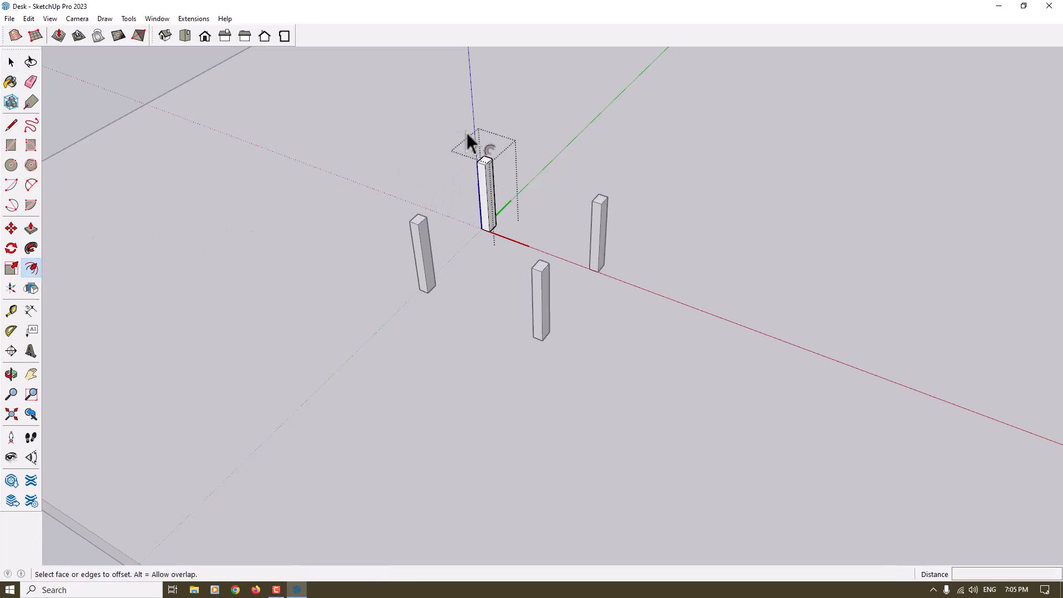
scroll(481, 146, "up", 5)
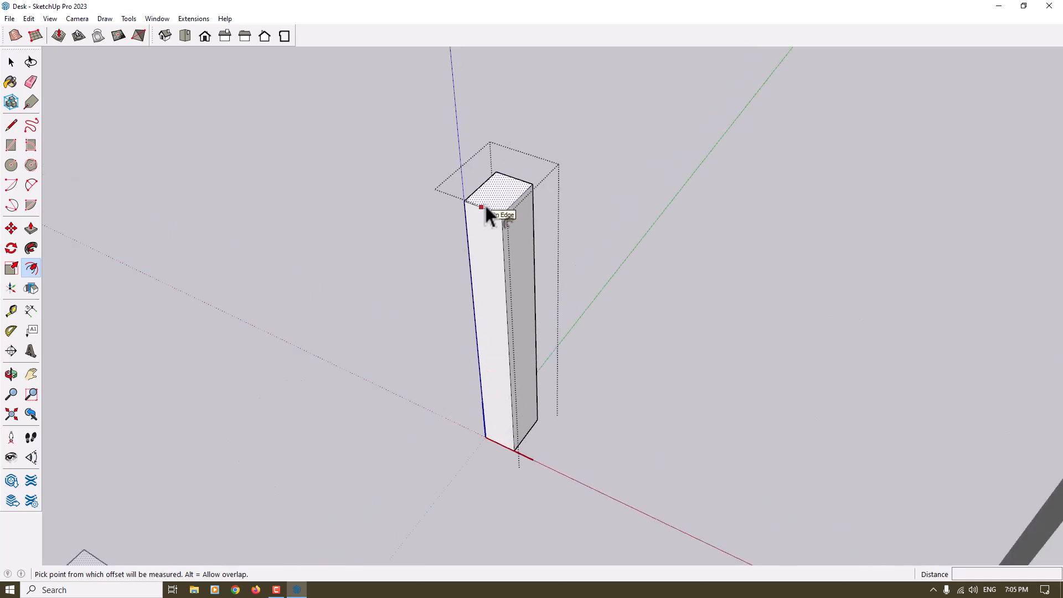
scroll(486, 206, "up", 1)
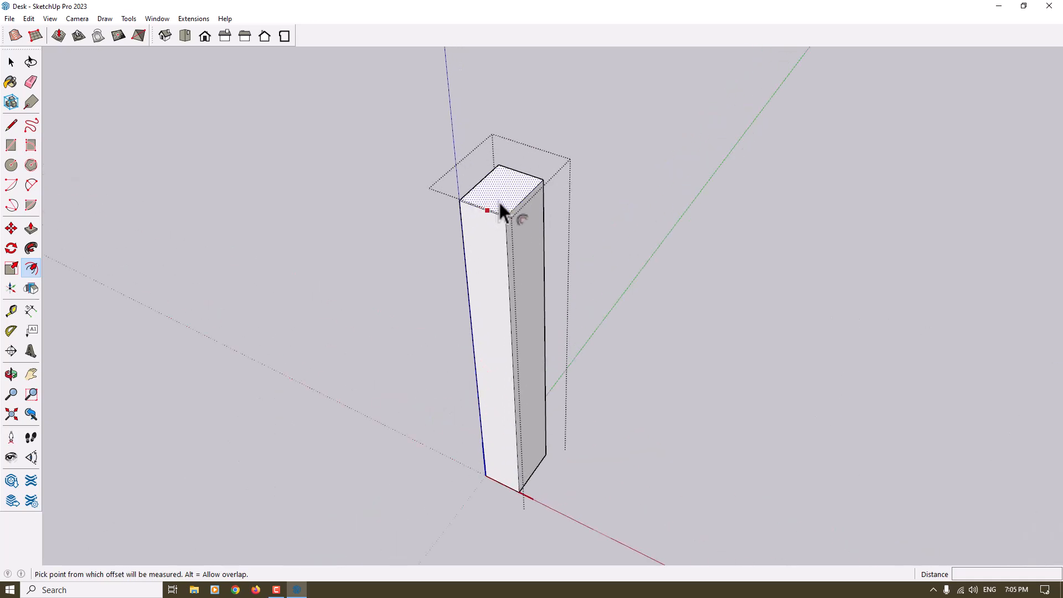
middle_click_drag(498, 204, 451, 221)
scroll(499, 214, "up", 3)
left_click(503, 222)
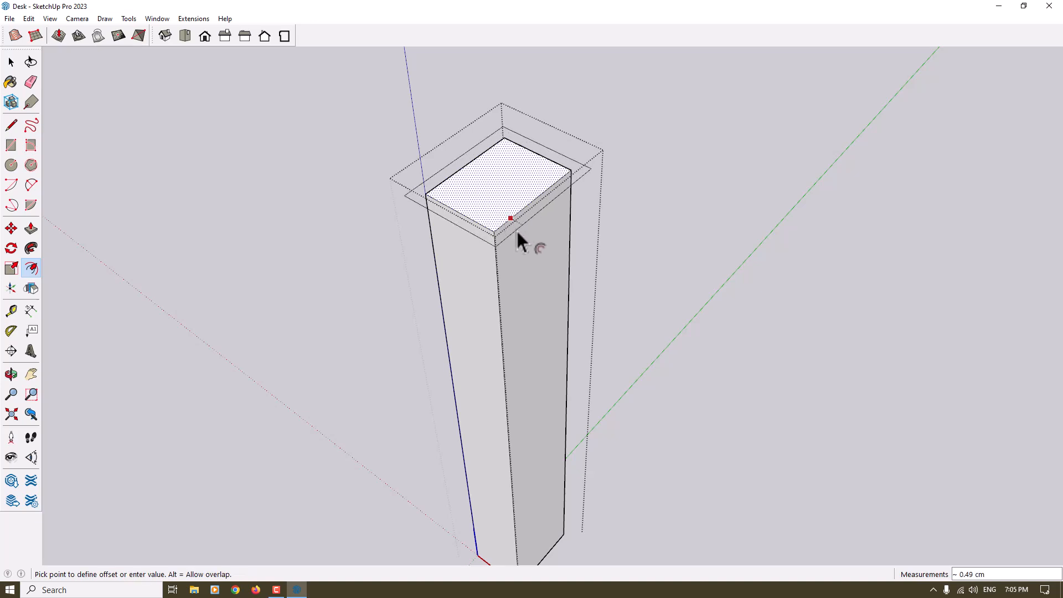
type("1")
key("Return")
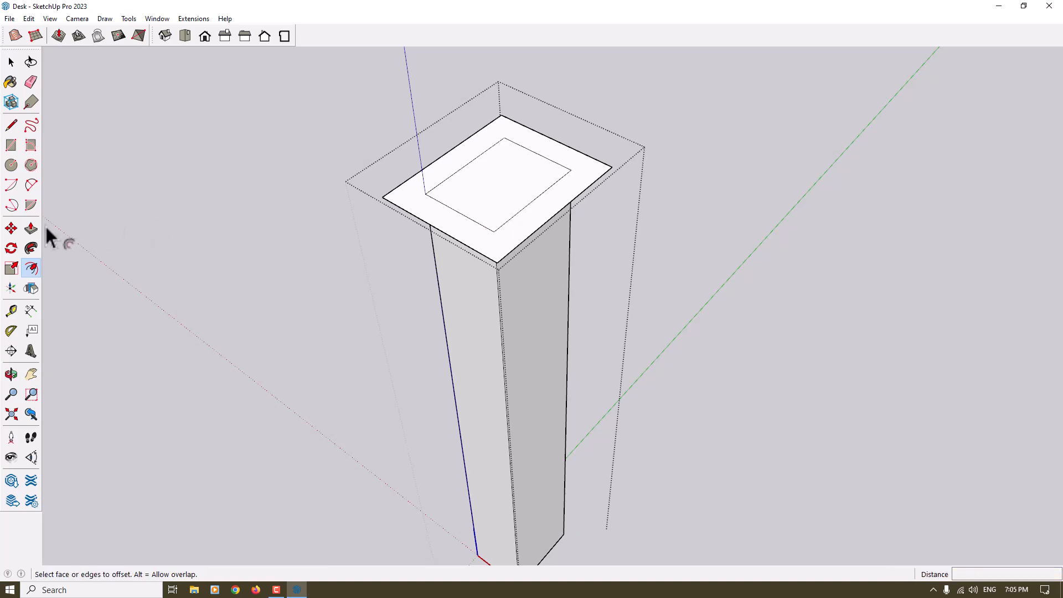
Pull the outer ring on top of the leg up 1 cm to form a collar
left_click(31, 228)
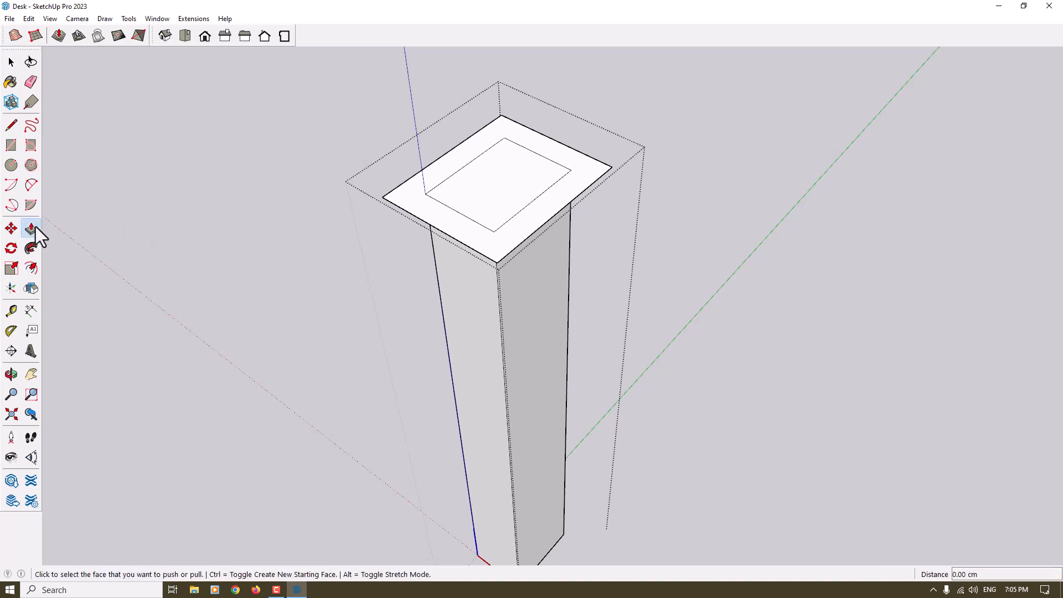
left_click(414, 218)
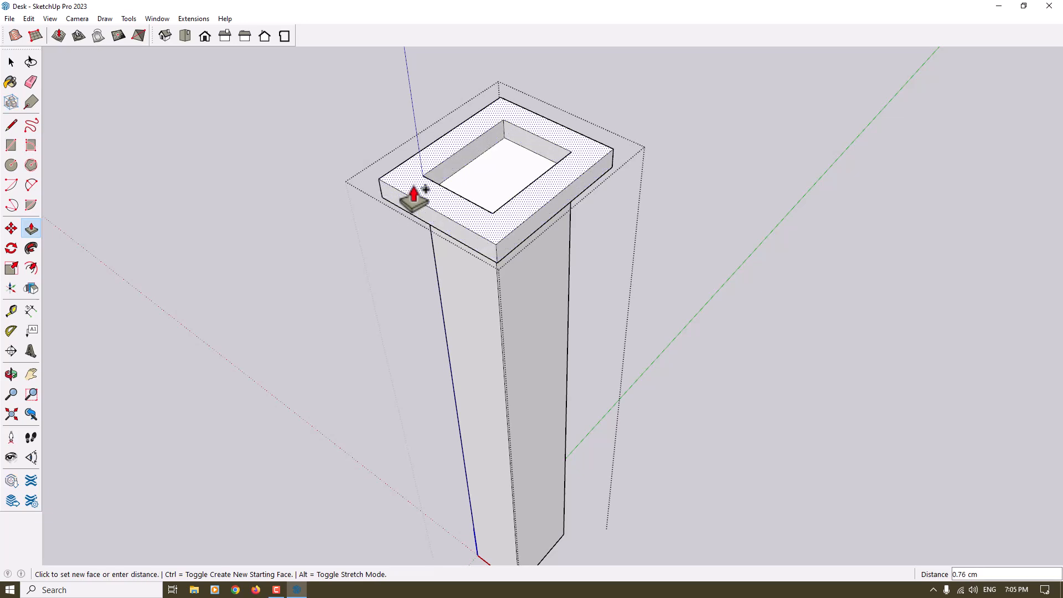
type("1")
key("Return")
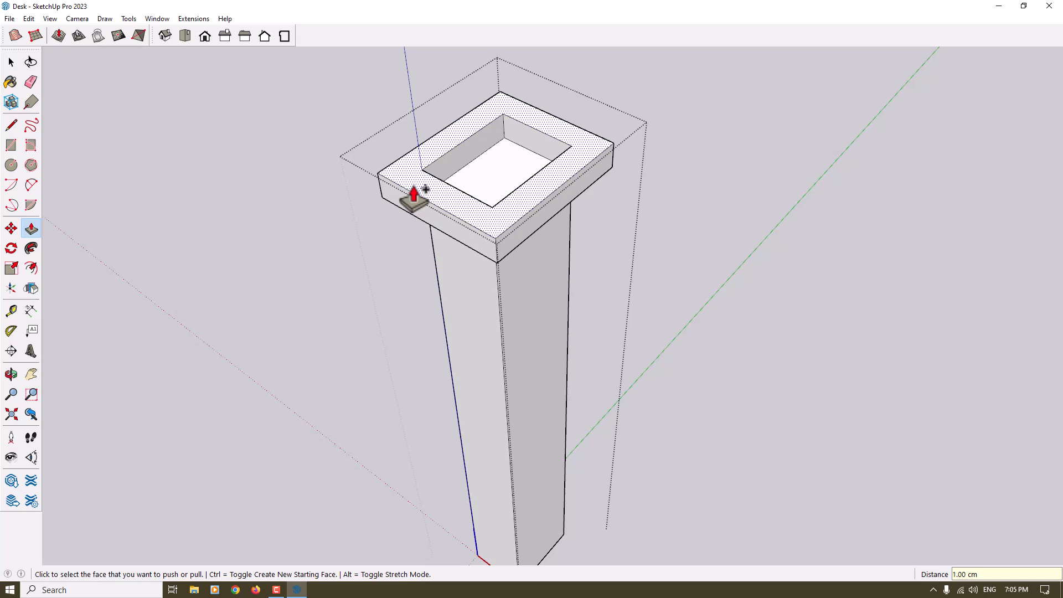
Raise the recessed inner face on the leg's top flush with the surrounding collar
left_click(25, 229)
scroll(474, 138, "up", 5)
left_click(503, 143)
left_click(521, 273)
scroll(515, 282, "down", 5)
middle_click_drag(520, 290, 549, 325)
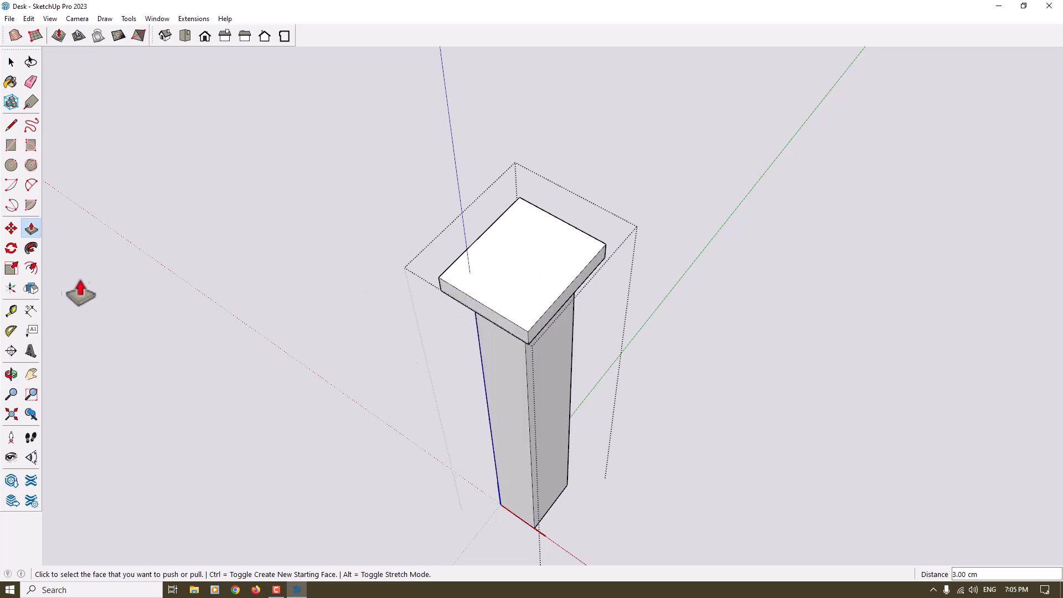
Offset the edges of the collar's top face inward by 1 cm
left_click(32, 270)
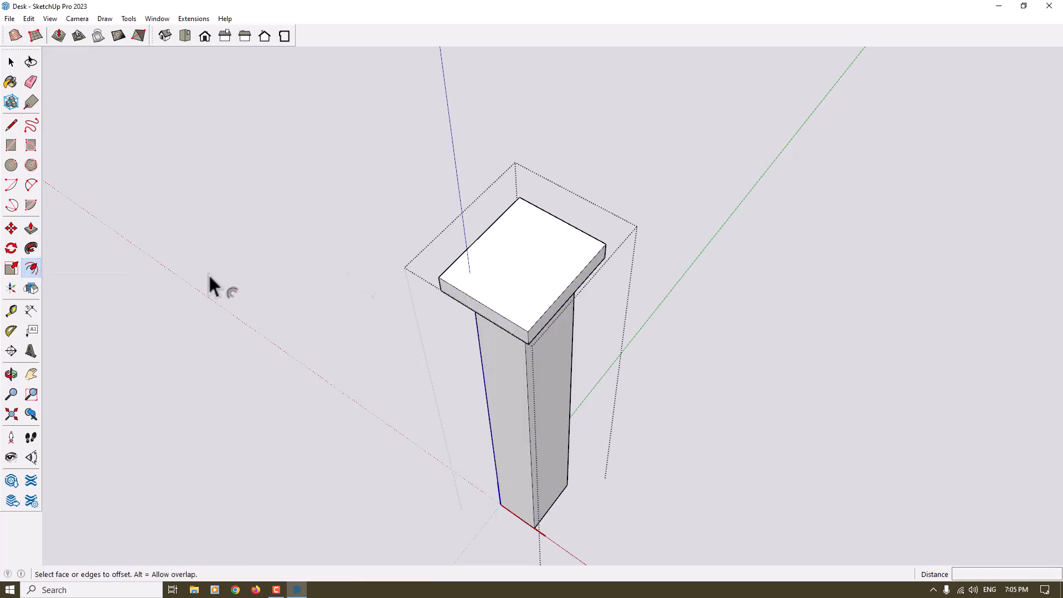
left_click(462, 292)
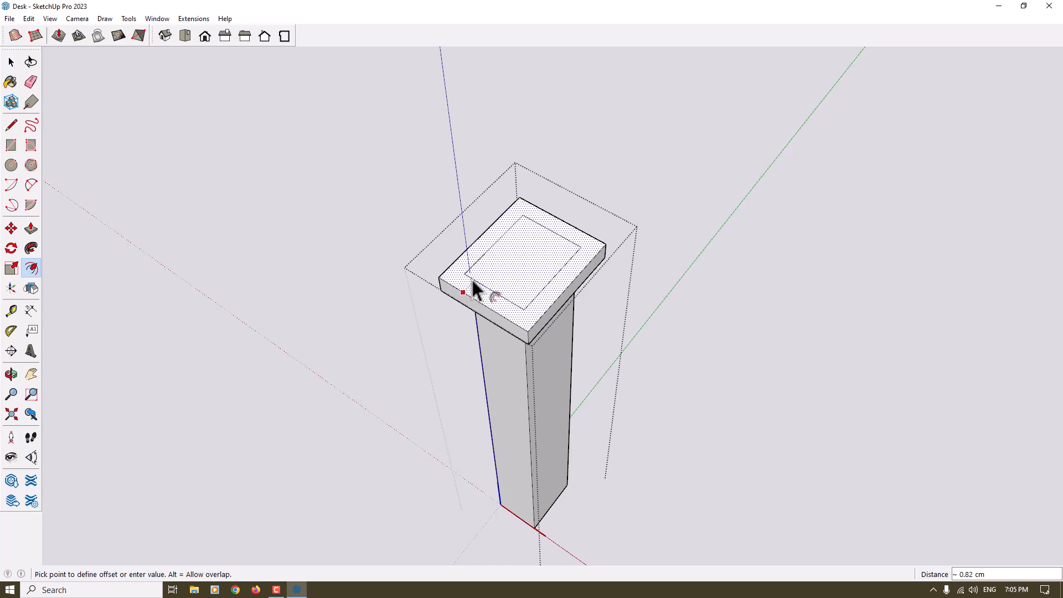
type("1")
key("Return")
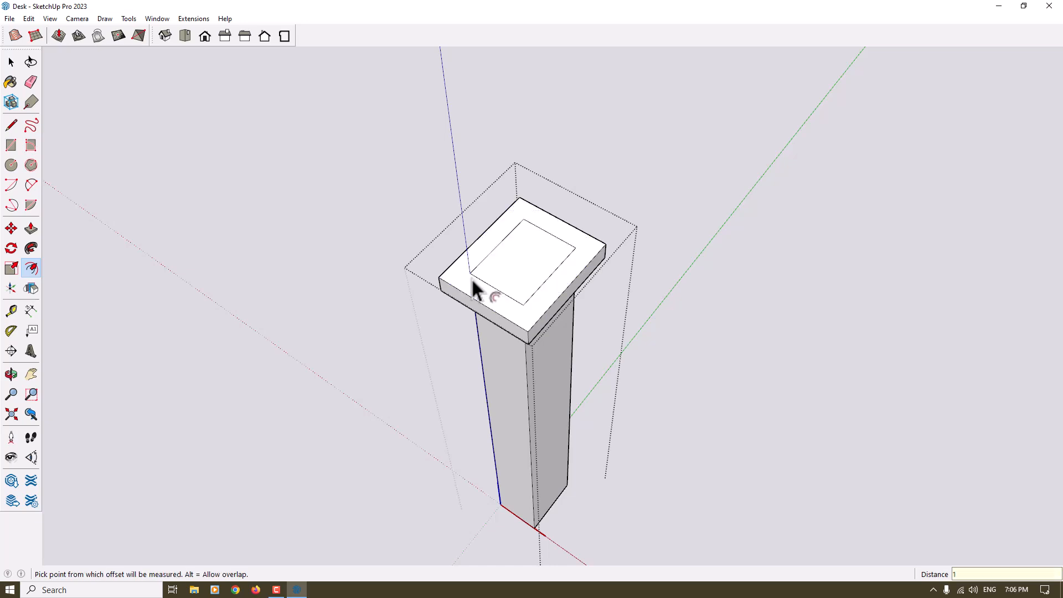
Pull the collar's inner face up 30 cm to extend all four legs, and finish editing the leg component
left_click(31, 228)
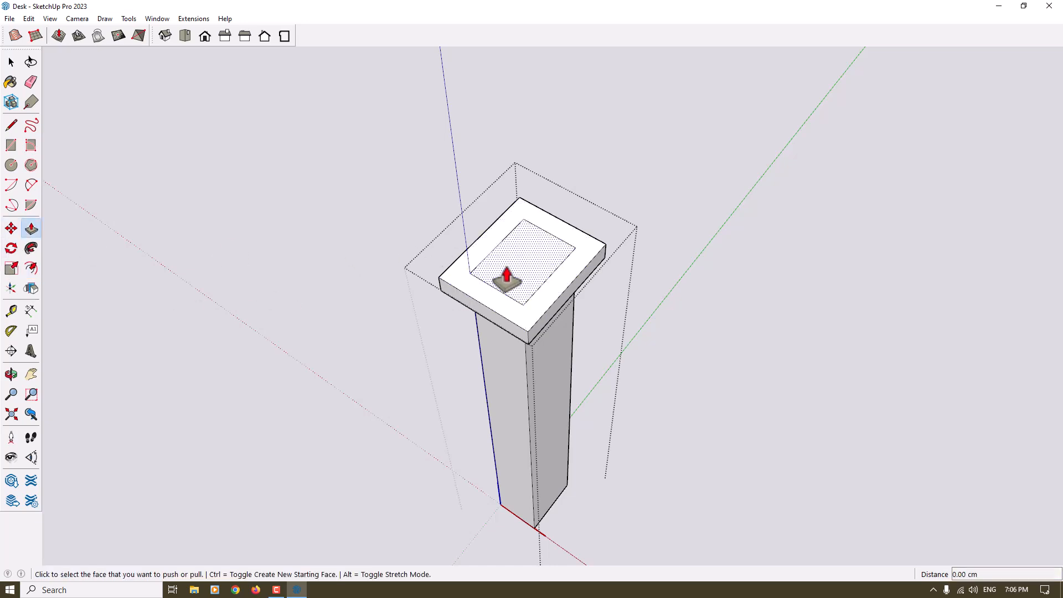
left_click(503, 280)
scroll(504, 216, "down", 5)
middle_click_drag(503, 214, 503, 153)
scroll(505, 152, "up", 1)
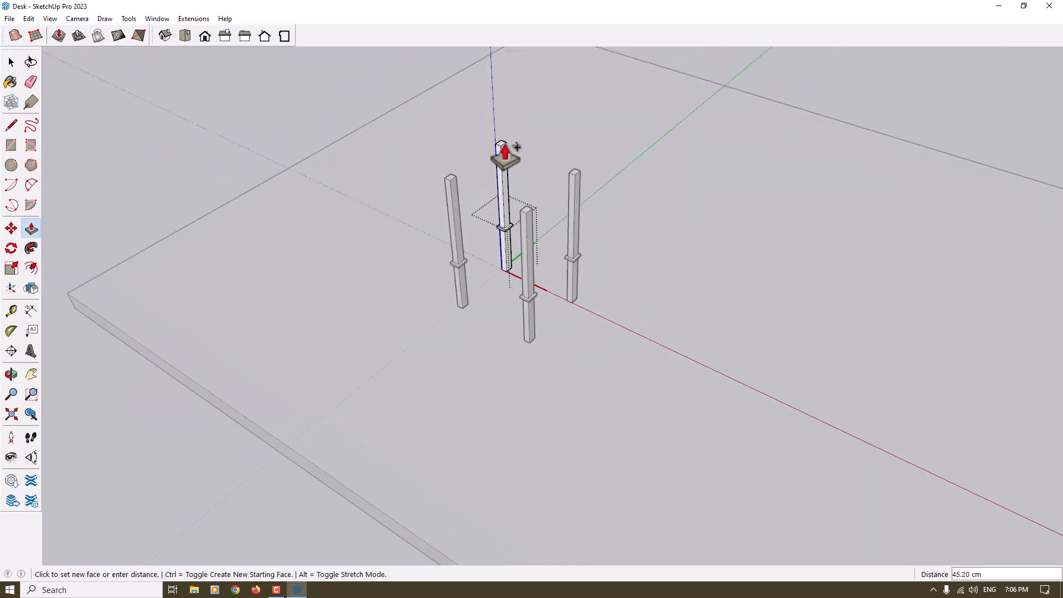
type("30")
key("Return")
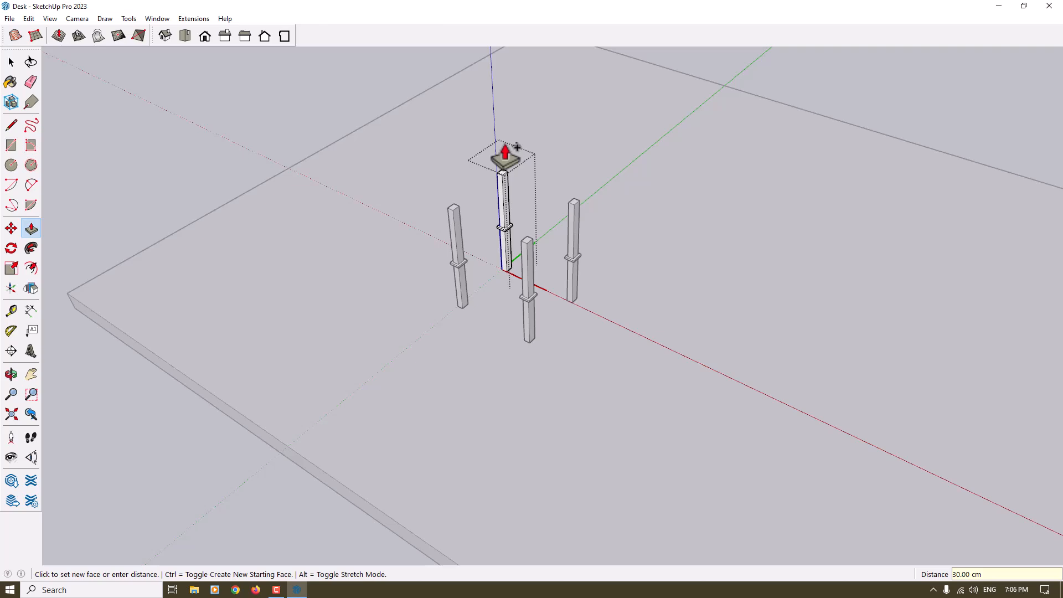
key("space")
scroll(492, 252, "down", 3)
middle_click_drag(491, 251, 546, 176)
left_click(620, 139)
scroll(498, 243, "up", 6)
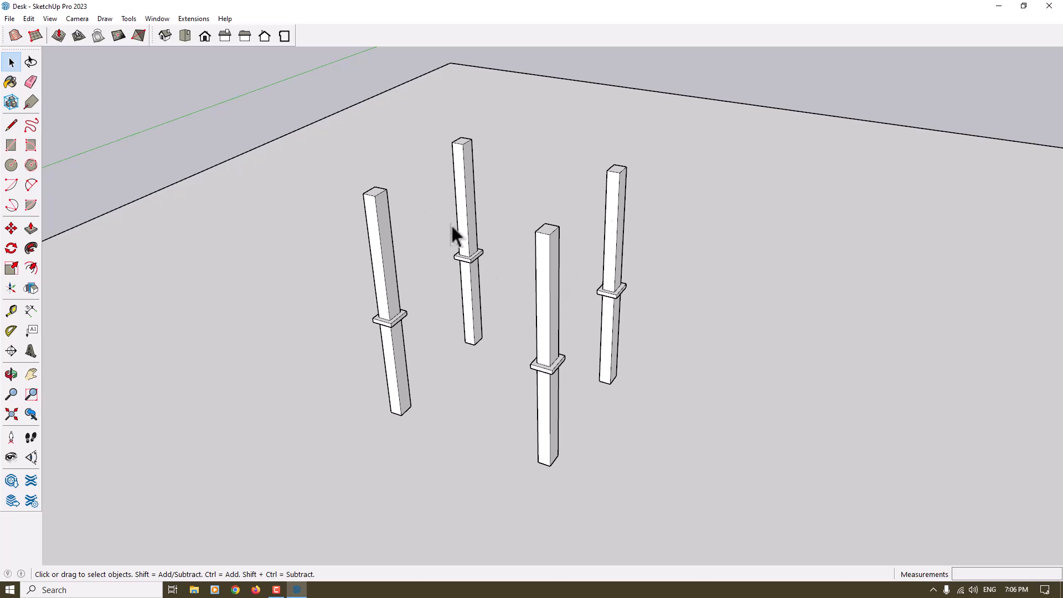
Draw a rectangle at collar-top height between corners of two diagonally opposite legs
left_click(10, 147)
scroll(413, 309, "up", 3)
left_click(403, 314)
middle_click_drag(424, 354, 642, 407)
scroll(694, 157, "up", 3)
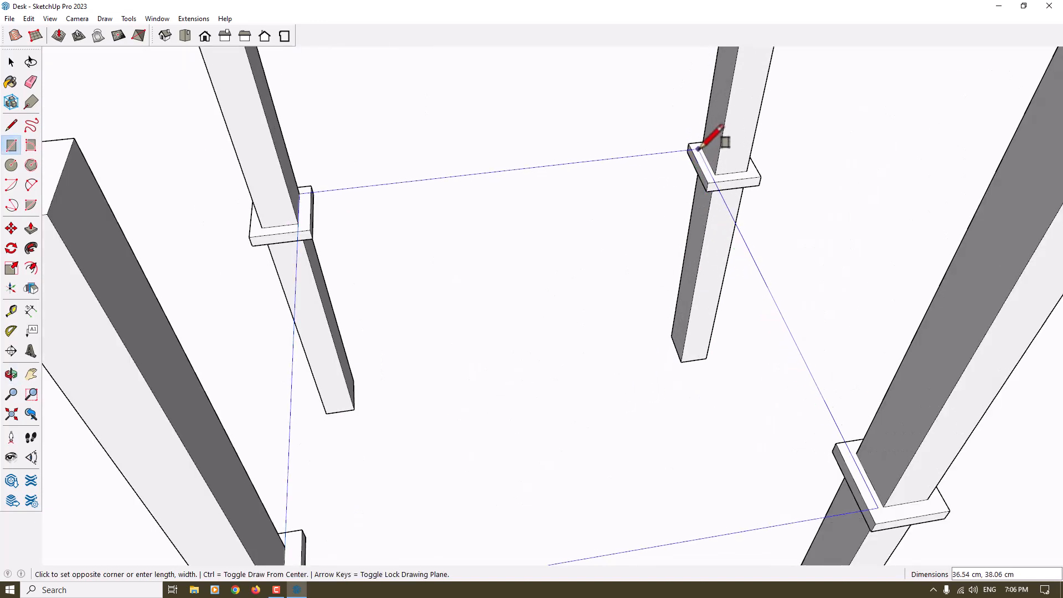
left_click(702, 149)
scroll(689, 260, "down", 4)
middle_click_drag(688, 268, 393, 232)
key("space")
Pull the rectangle between the legs up 30 cm, level with the leg tops, to form a box
left_click(31, 228)
left_click(487, 327)
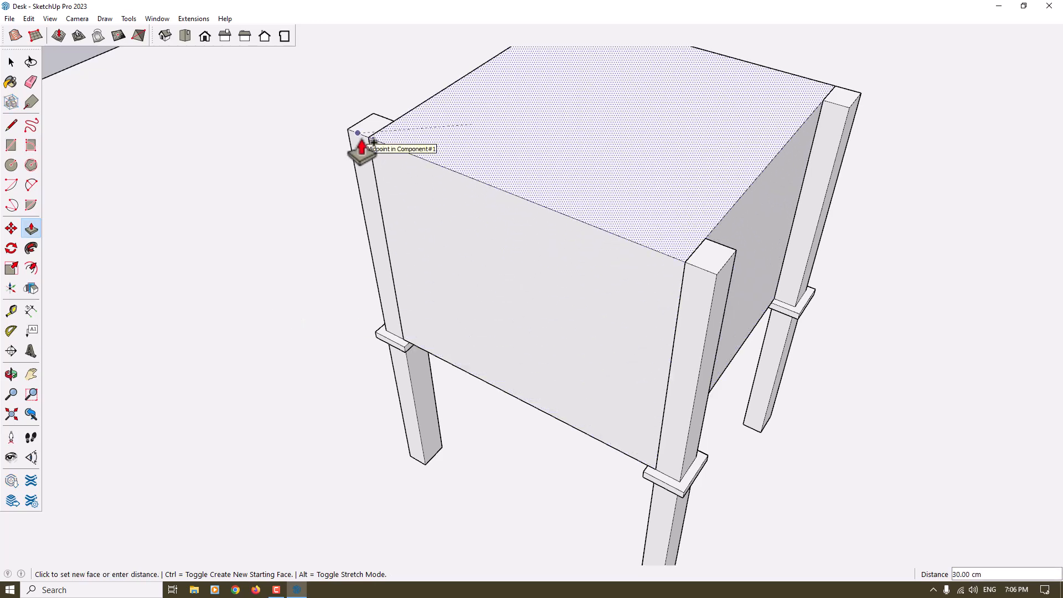
left_click(364, 149)
scroll(410, 199, "down", 3)
middle_click_drag(425, 235, 465, 227)
key("space")
scroll(480, 191, "up", 2)
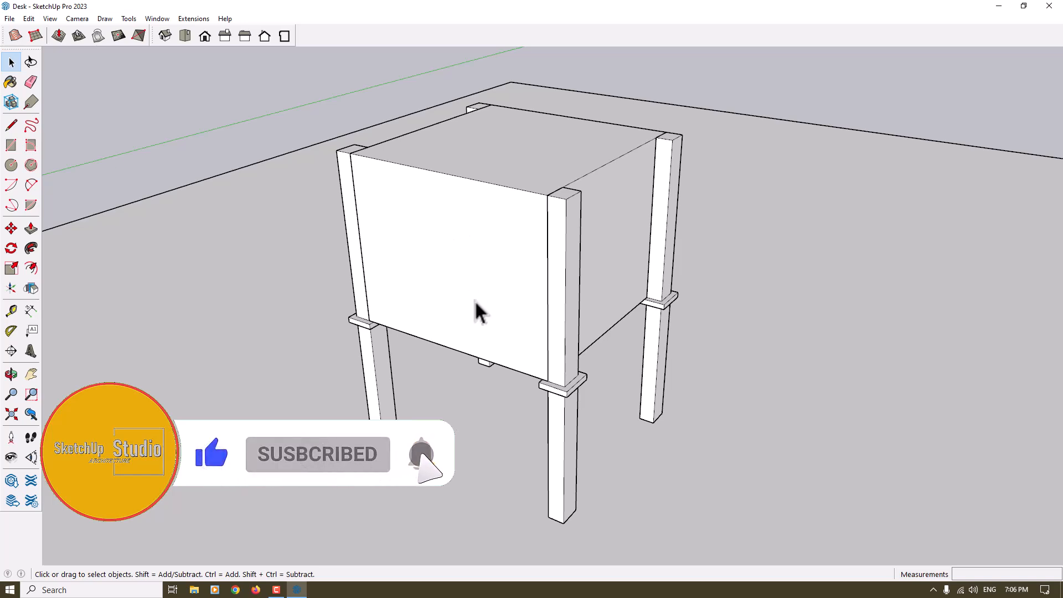
Offset the edges of the box's front face inward by 1 cm
left_click(478, 238)
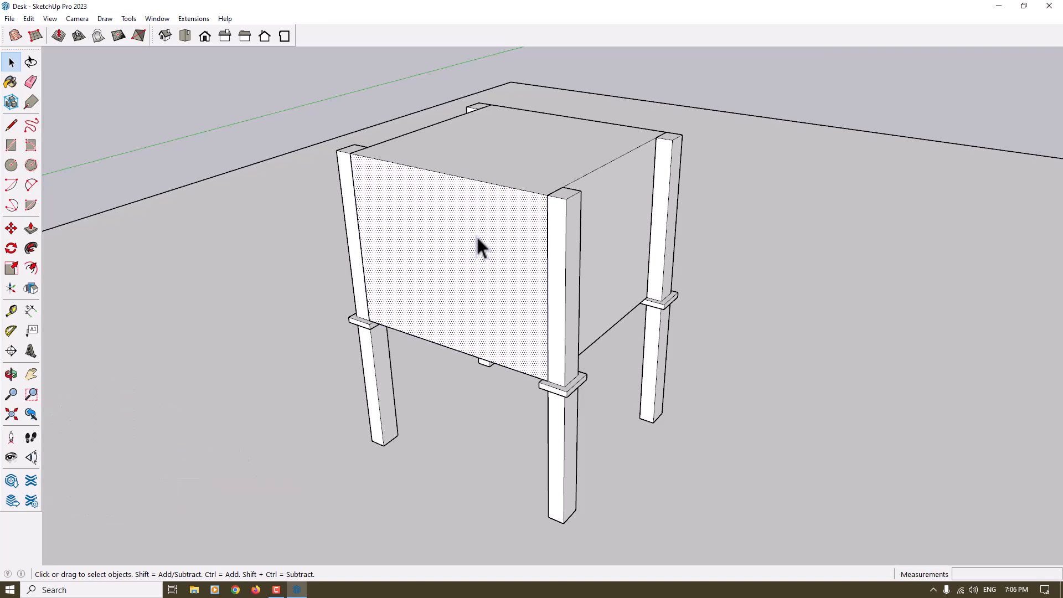
left_click(31, 269)
middle_click_drag(118, 264, 227, 237)
left_click(427, 245)
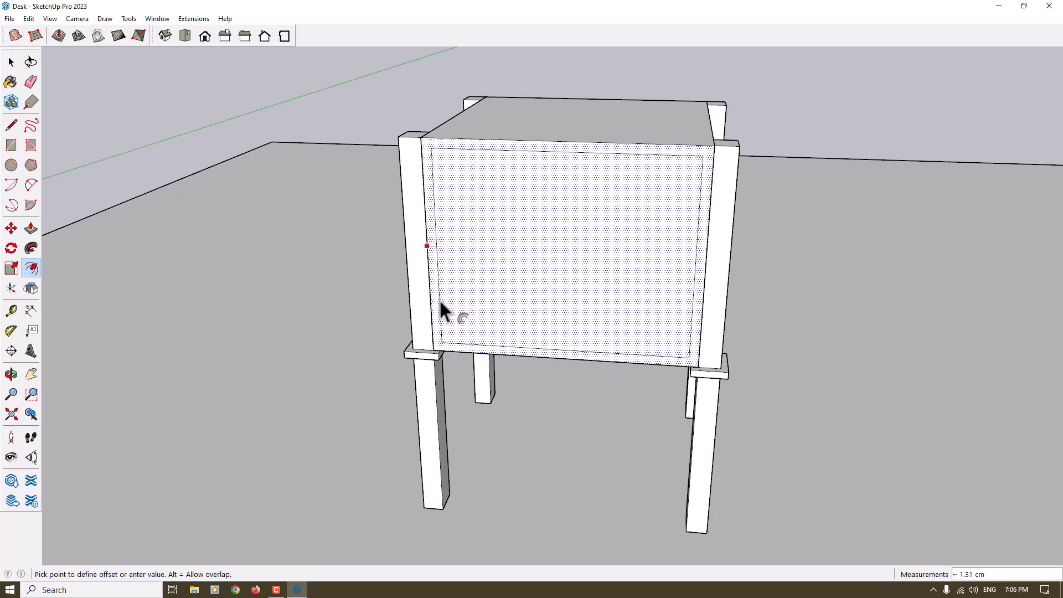
type("1")
key("Return")
key("space")
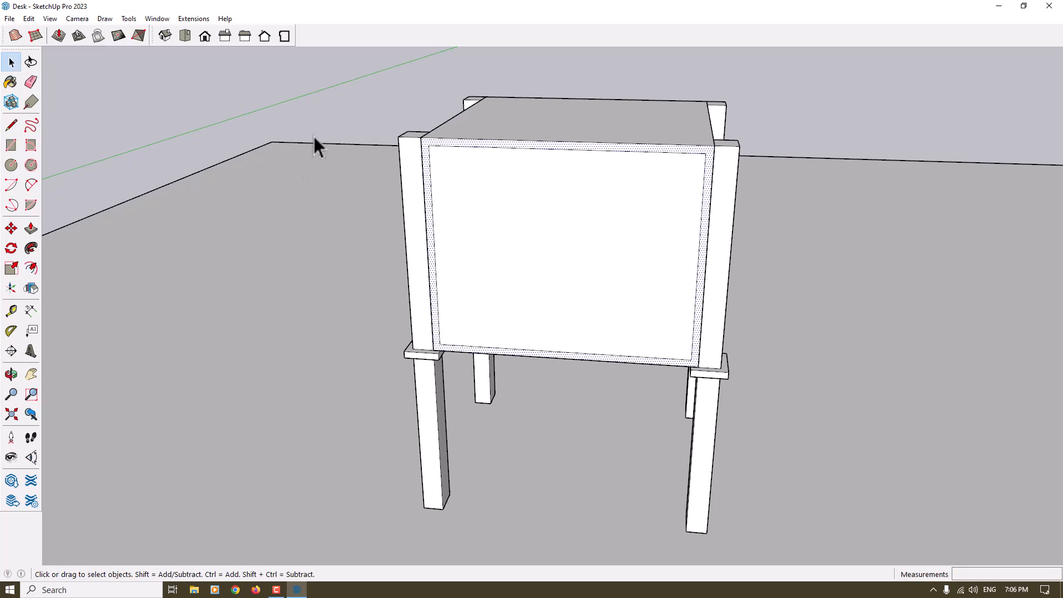
Push the front face's inner rectangle 38 cm through the box to hollow it out
left_click(31, 228)
middle_click_drag(438, 233, 474, 176)
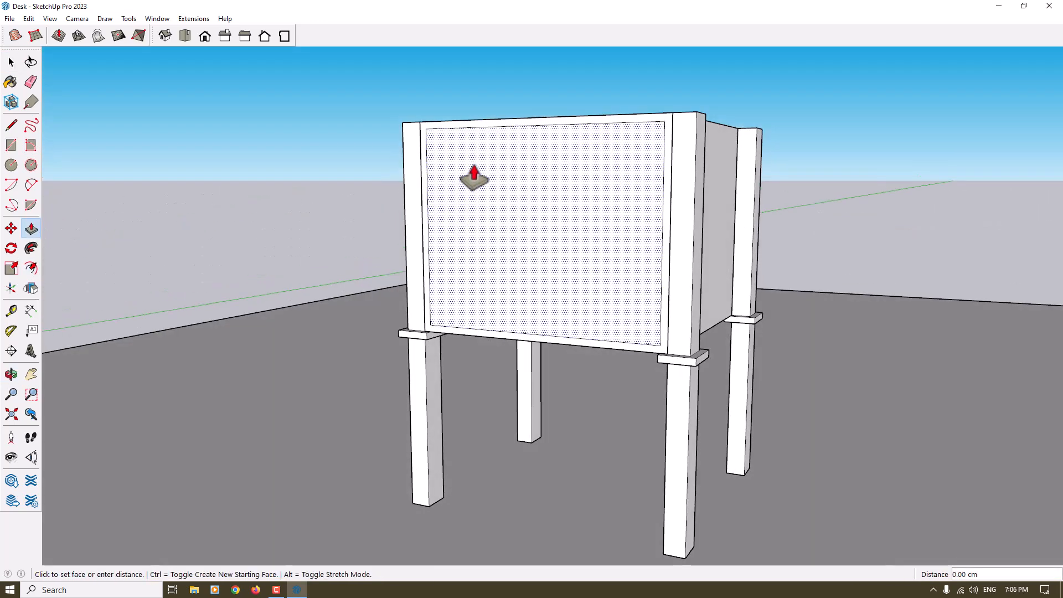
left_click(640, 225)
middle_click_drag(529, 254, 446, 344)
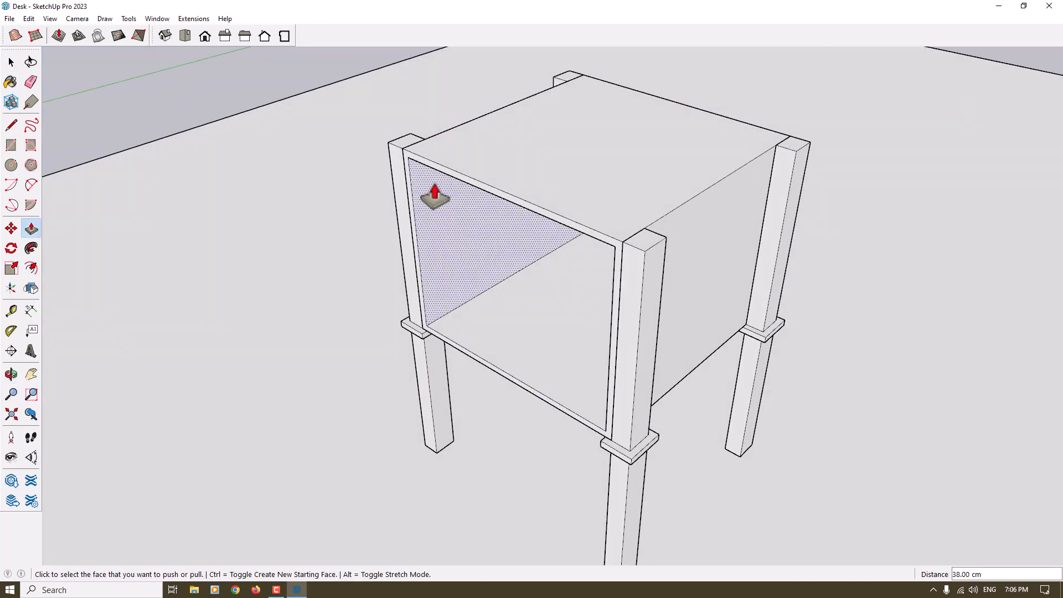
Push the rims at both open ends of the box inward 2 cm, to the midpoints of the leg tops
scroll(412, 166, "up", 3)
left_click(410, 161)
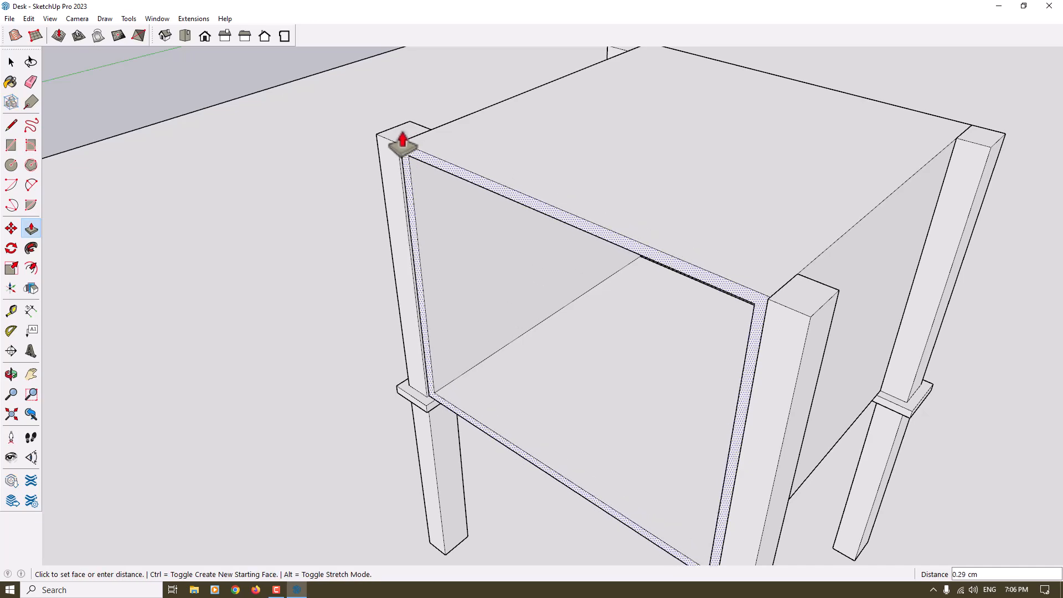
left_click(397, 137)
scroll(463, 218, "down", 3)
middle_click_drag(570, 208, 721, 204)
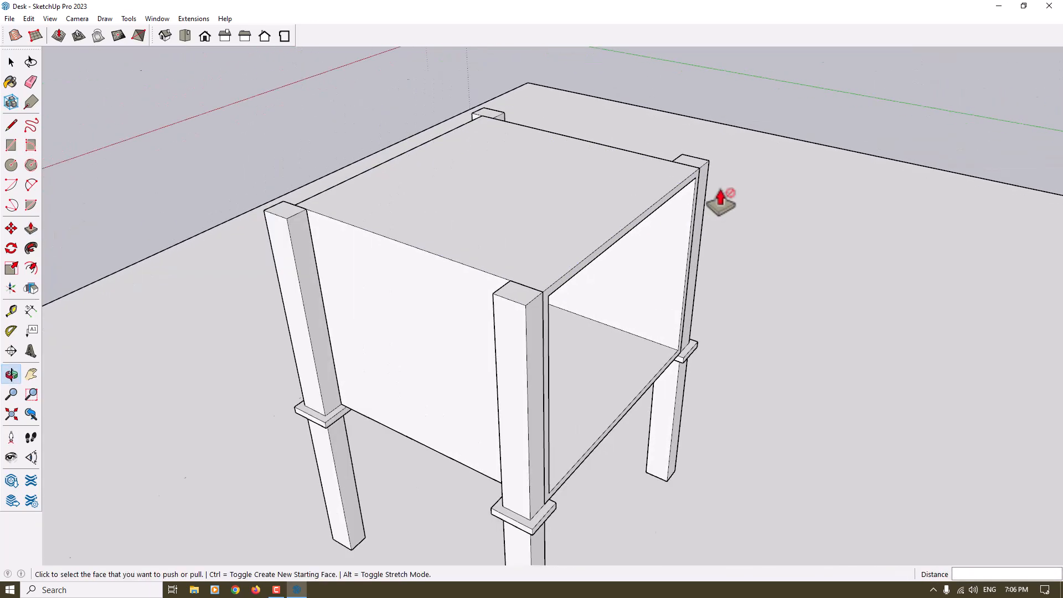
scroll(721, 203, "up", 4)
left_click(625, 117)
scroll(639, 91, "down", 6)
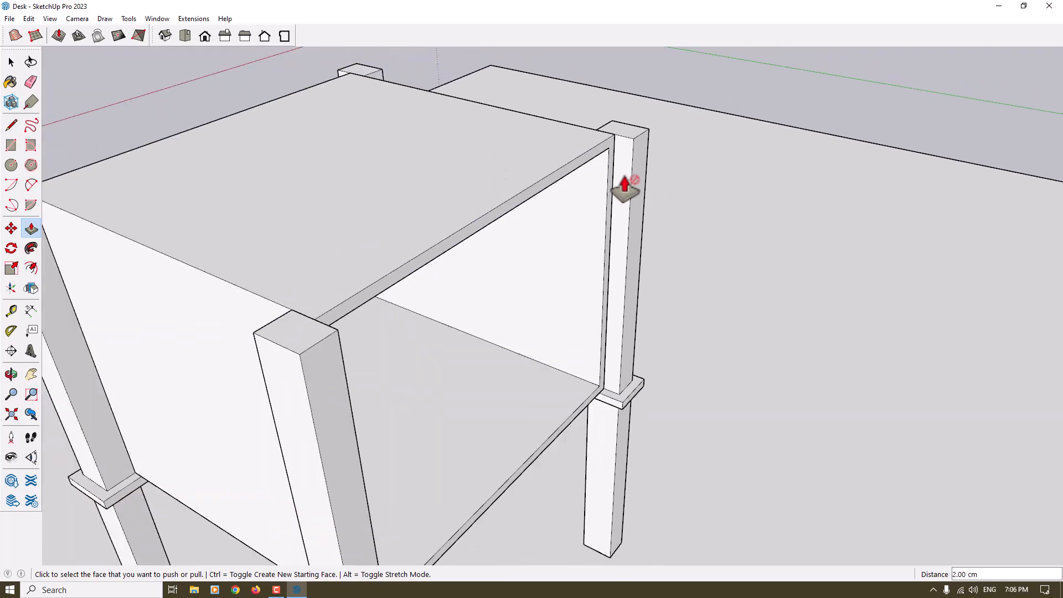
middle_click_drag(731, 171, 688, 304)
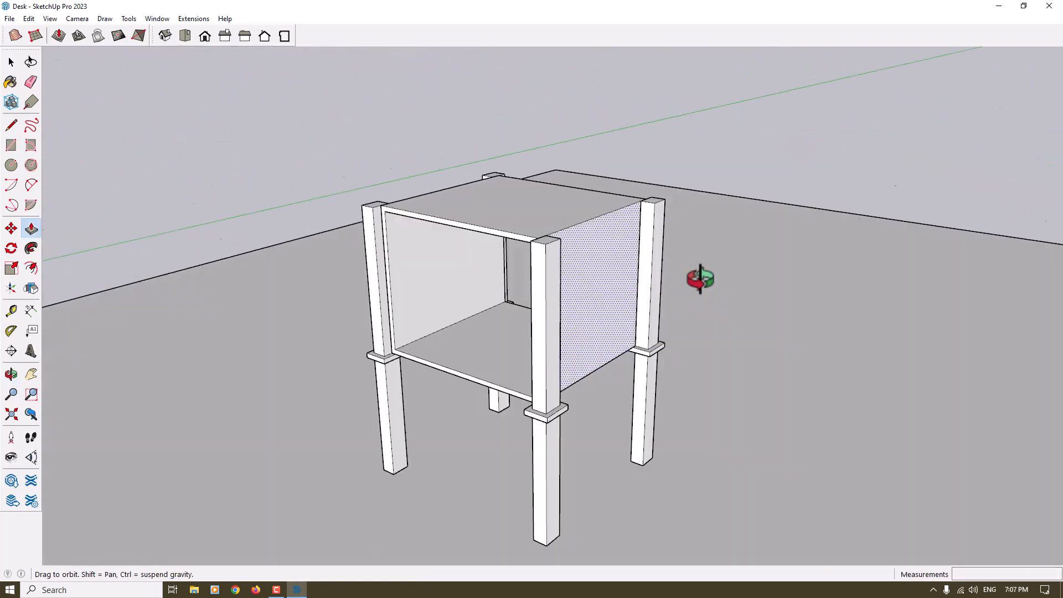
key("space")
Offset the edges of the box's closed side panels inward by about 5.4 cm
scroll(519, 326, "up", 1)
middle_click_drag(519, 325, 363, 311)
middle_click_drag(440, 317, 574, 239)
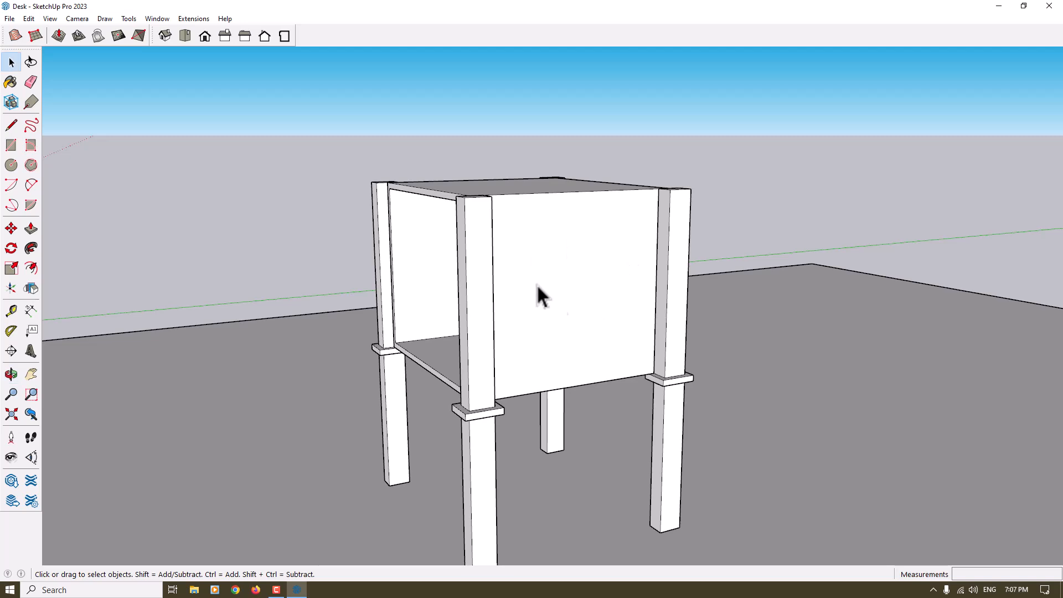
left_click(31, 268)
left_click(471, 275)
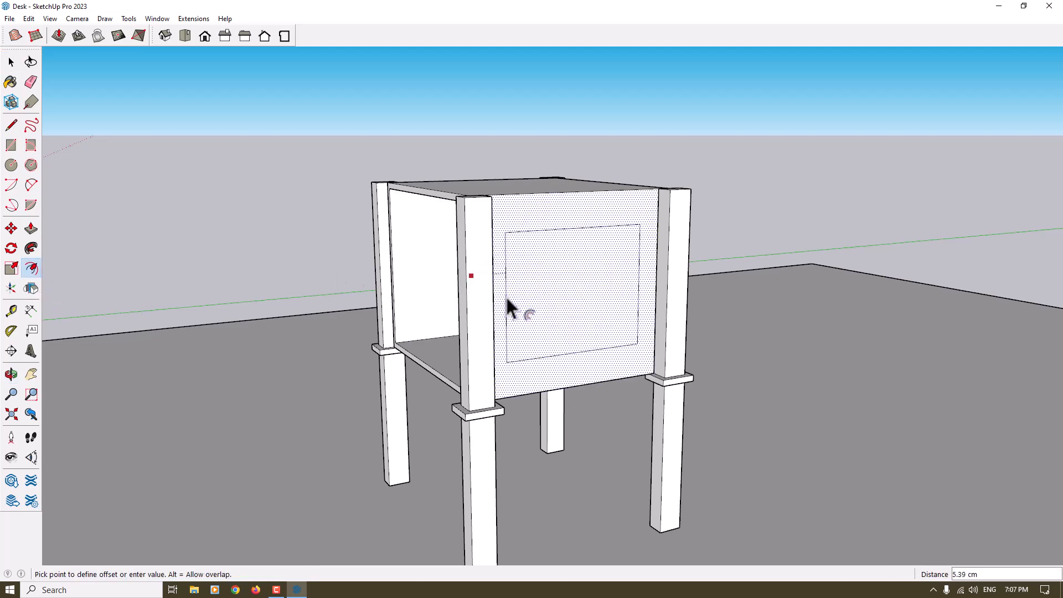
left_click(507, 299)
middle_click_drag(505, 297, 700, 321)
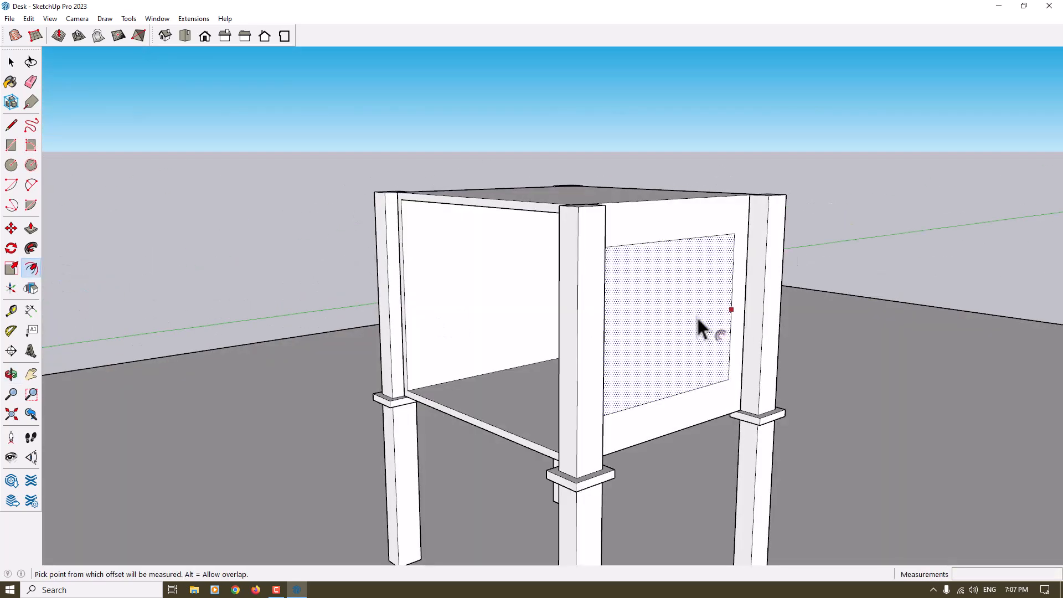
Offset a second, narrow border inside the rectangle on each side panel
left_click(658, 320)
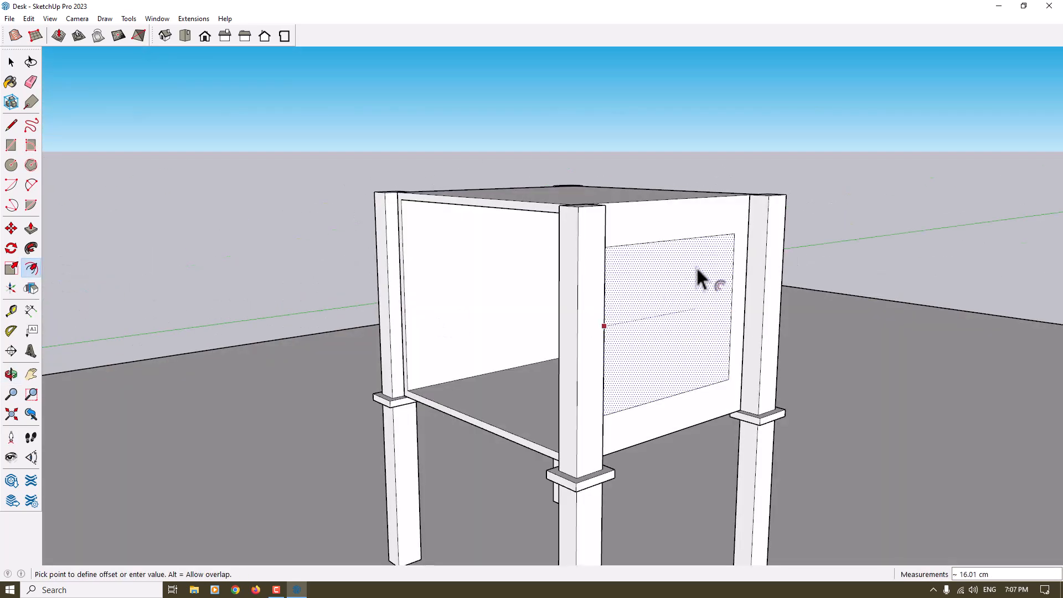
left_click(609, 405)
middle_click_drag(600, 404, 604, 354)
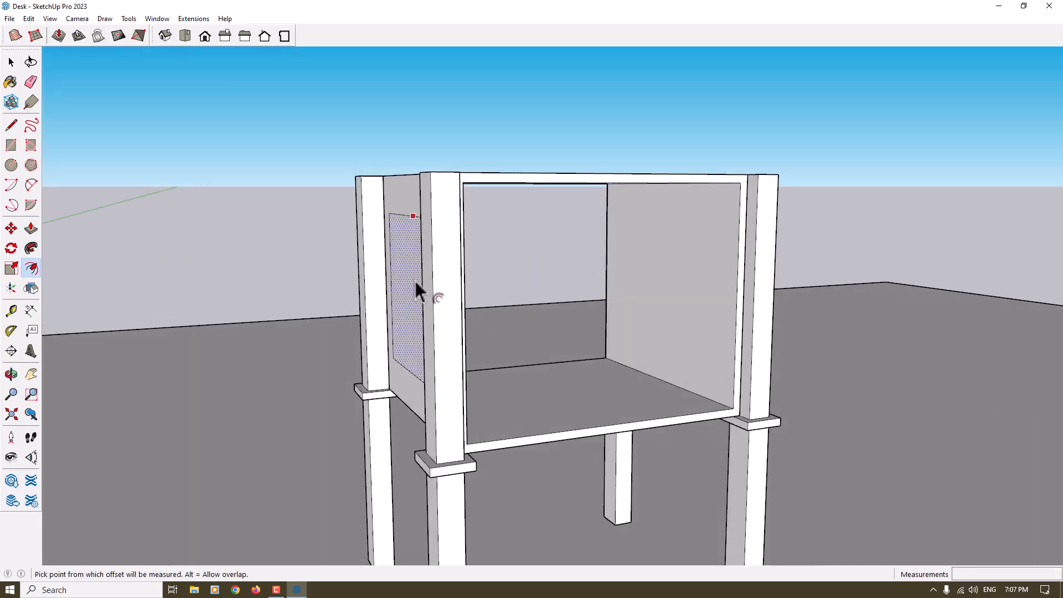
Recess the narrow border strip on both side panels by 0.3 cm, leaving the centre panels raised
left_click(30, 228)
middle_click_drag(474, 305, 350, 327)
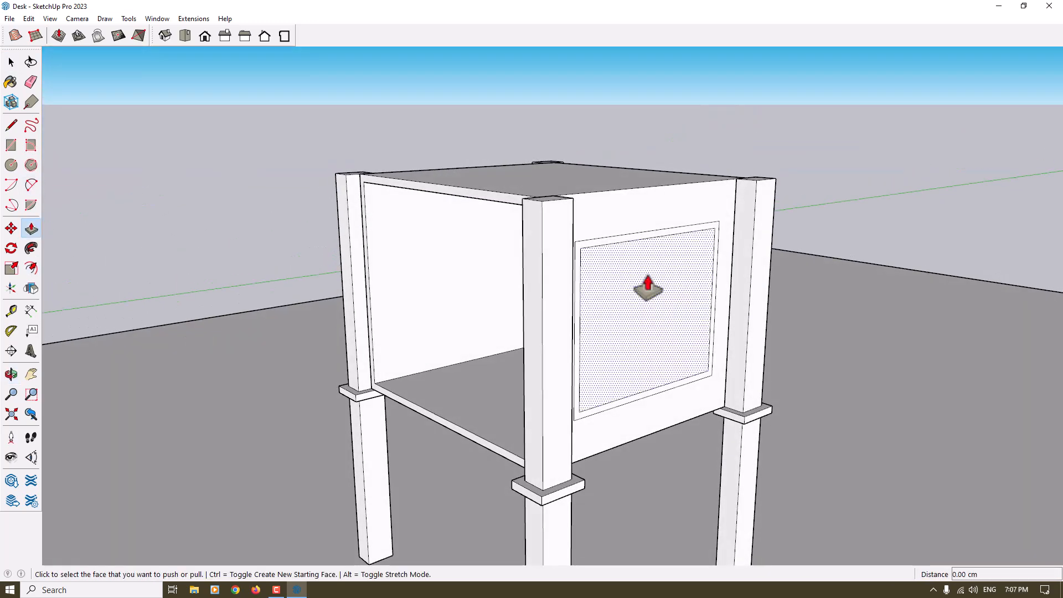
scroll(712, 244, "up", 2)
left_click(706, 225)
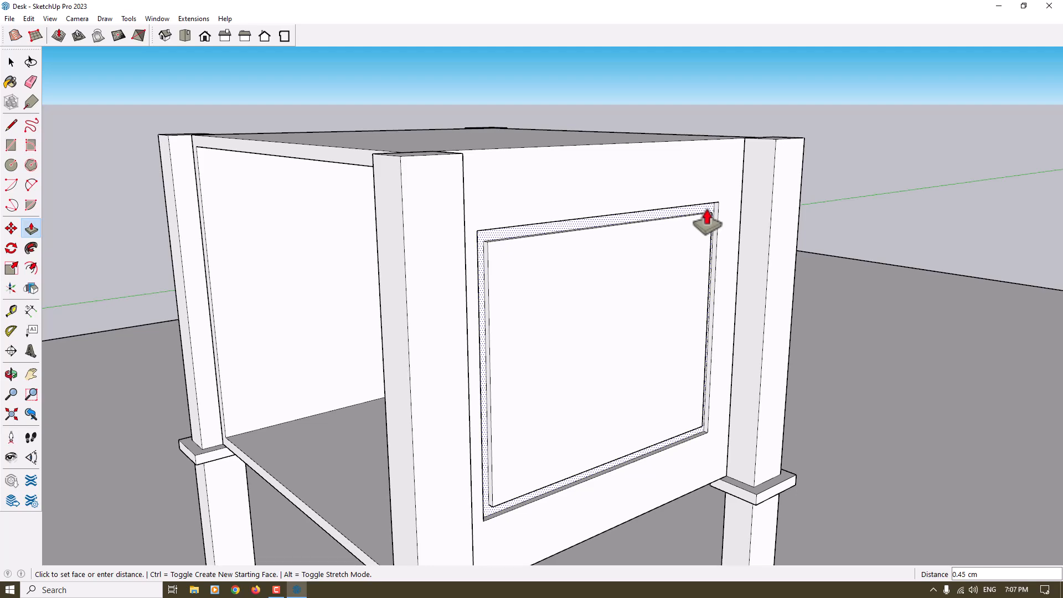
type("0.3")
key("Return")
scroll(447, 311, "down", 3)
middle_click_drag(447, 311, 992, 310)
double_click(454, 272)
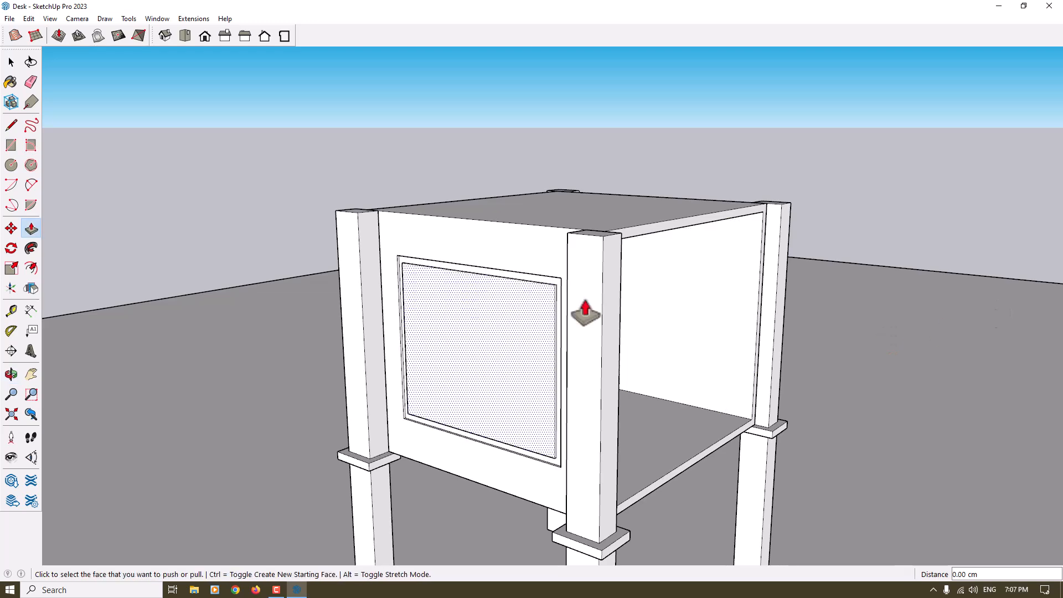
middle_click_drag(461, 333, 311, 349)
key("space")
Select all connected geometry of the hollow box and make it a group
scroll(523, 327, "down", 5)
middle_click_drag(520, 326, 446, 328)
scroll(527, 328, "up", 4)
triple_click(518, 359)
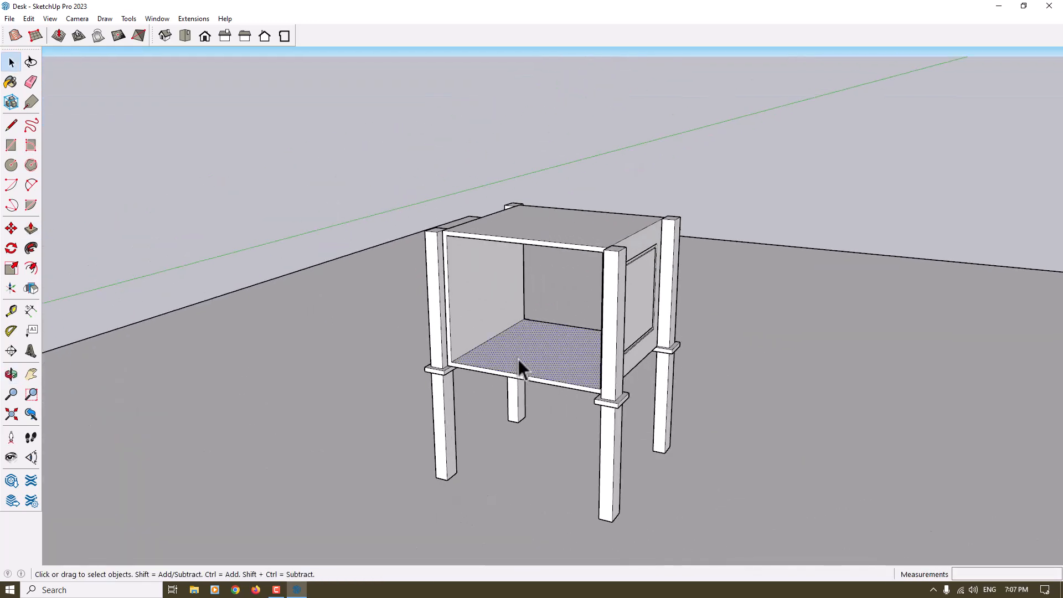
right_click(518, 358)
left_click(577, 457)
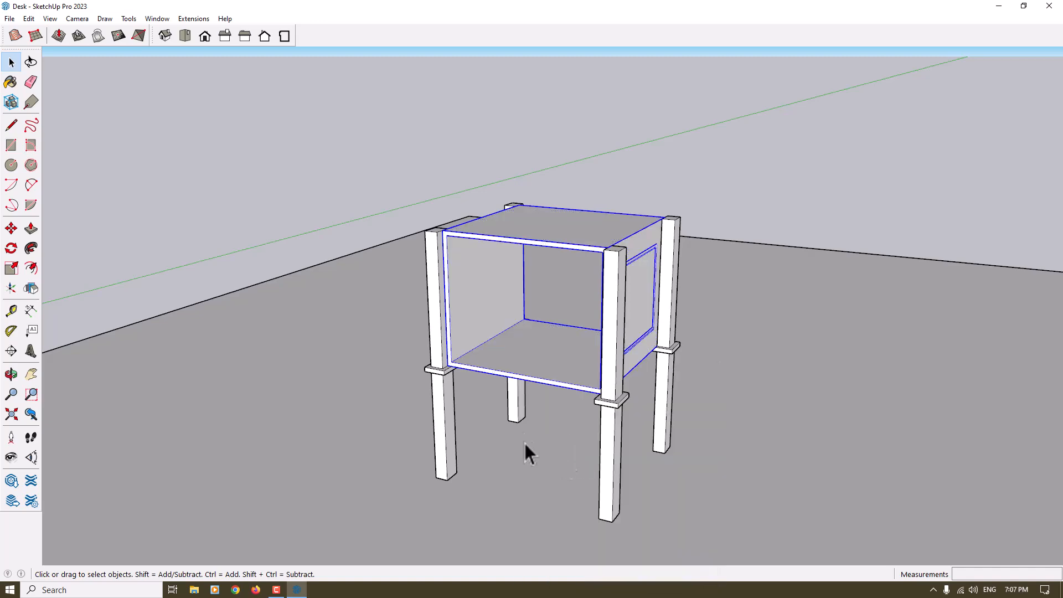
Copy the hollow box group 27 cm straight down, placing it between the lower parts of the legs
scroll(533, 311, "down", 3)
scroll(498, 355, "up", 4)
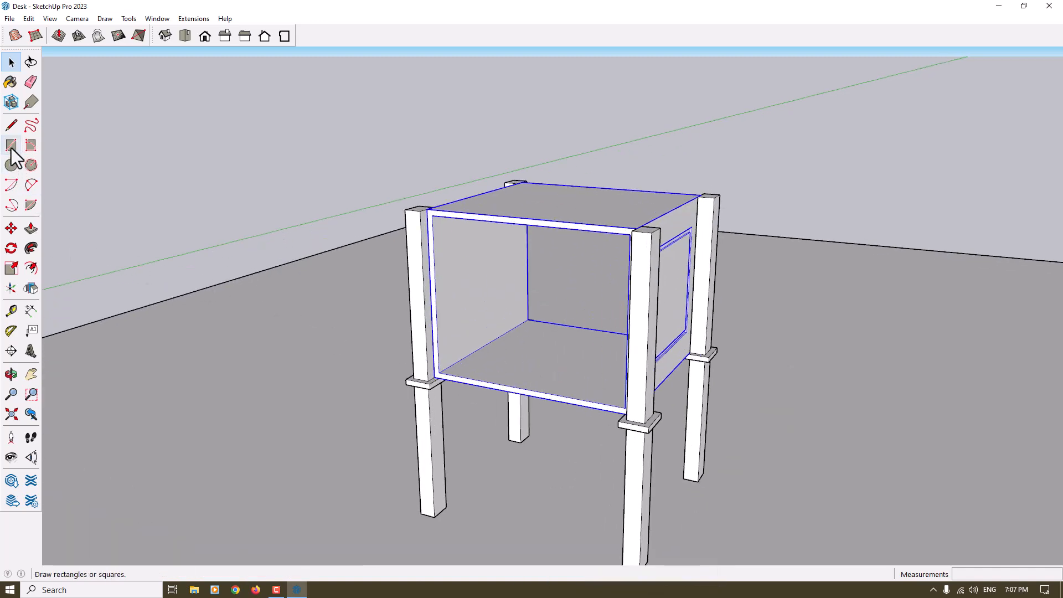
left_click(12, 228)
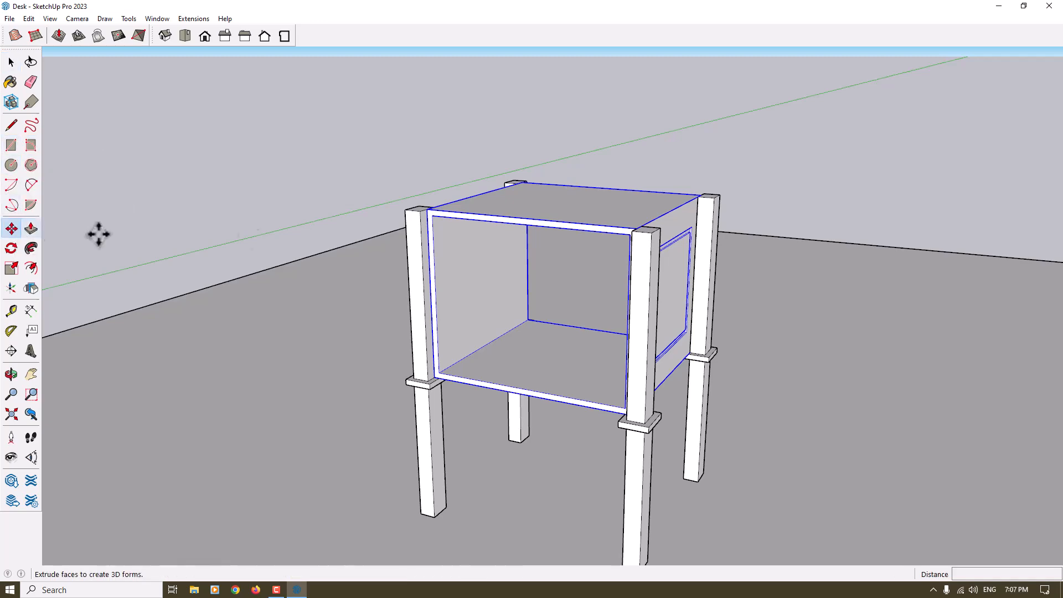
key("ctrl")
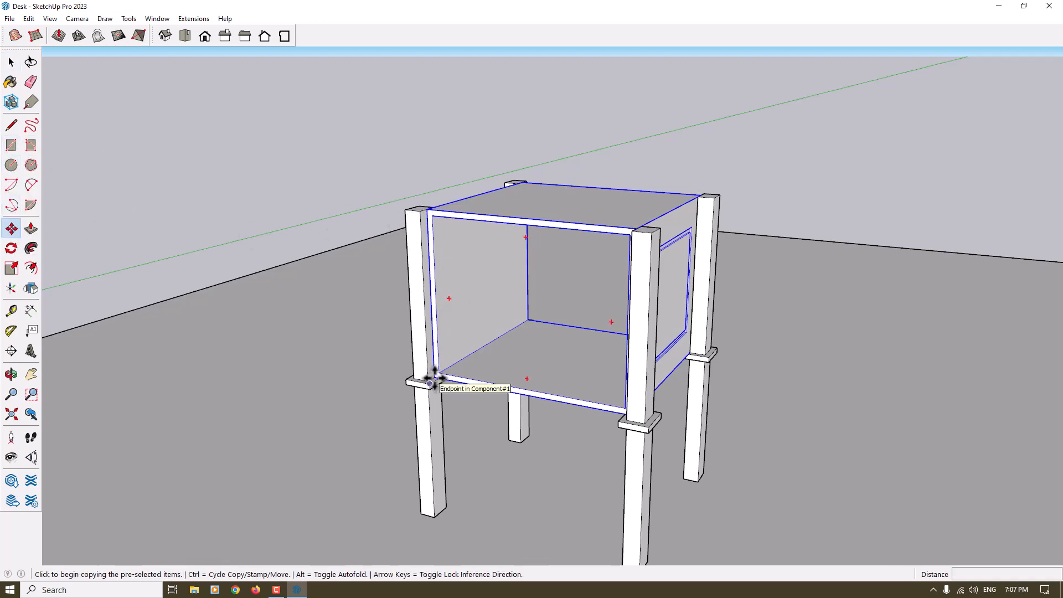
scroll(436, 376, "up", 3)
left_click(436, 377)
scroll(436, 376, "down", 5)
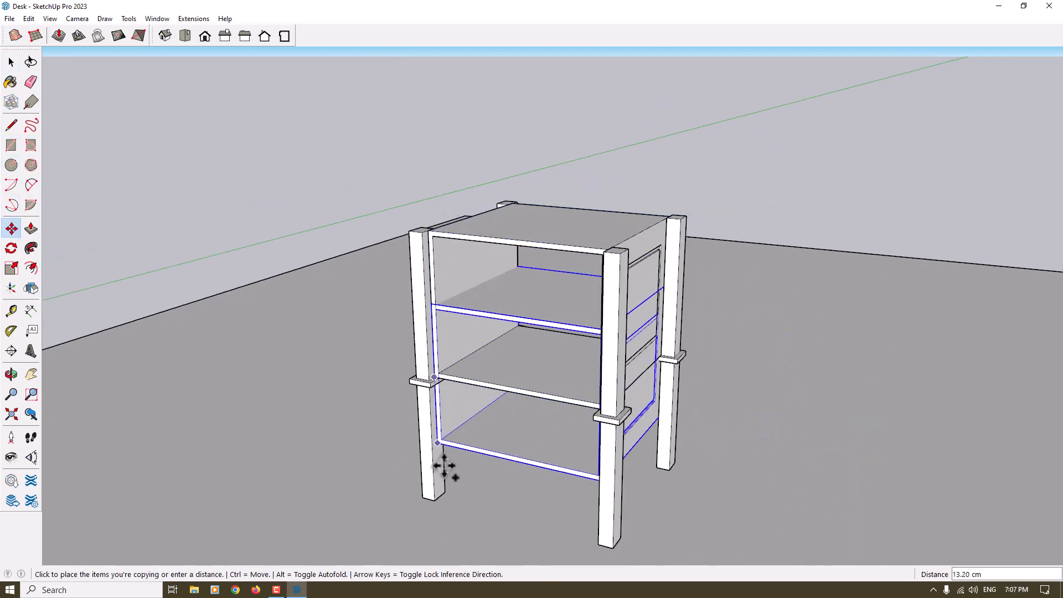
left_click(441, 497)
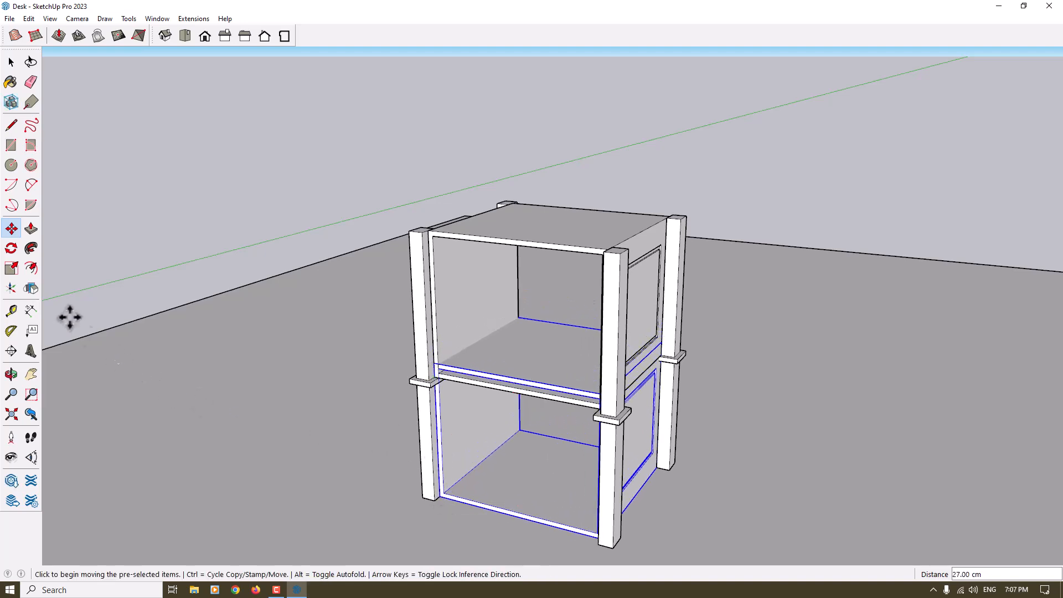
Scale the lower box's height from its top to about 0.87, bringing its top to the underside of the leg collars
left_click(12, 270)
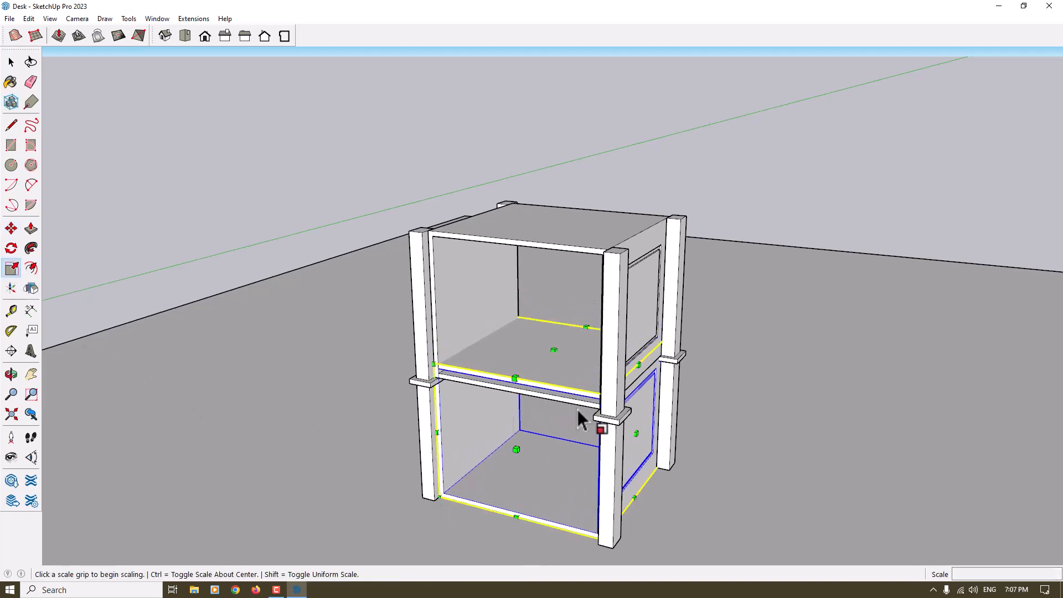
left_click(555, 350)
scroll(443, 385, "up", 3)
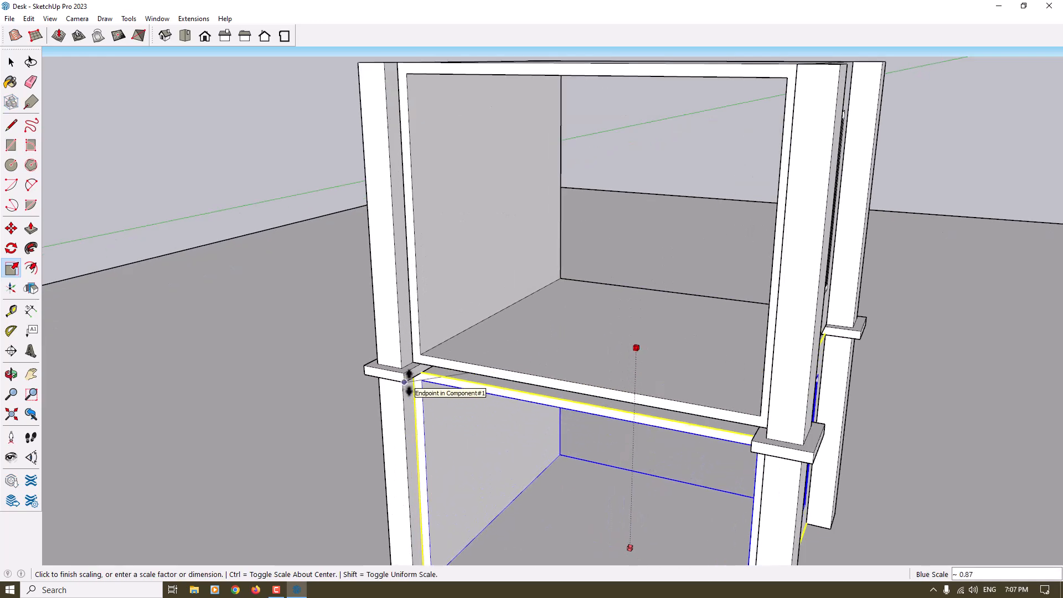
left_click(416, 386)
scroll(511, 304, "down", 2)
middle_click_drag(511, 304, 467, 240)
key("space")
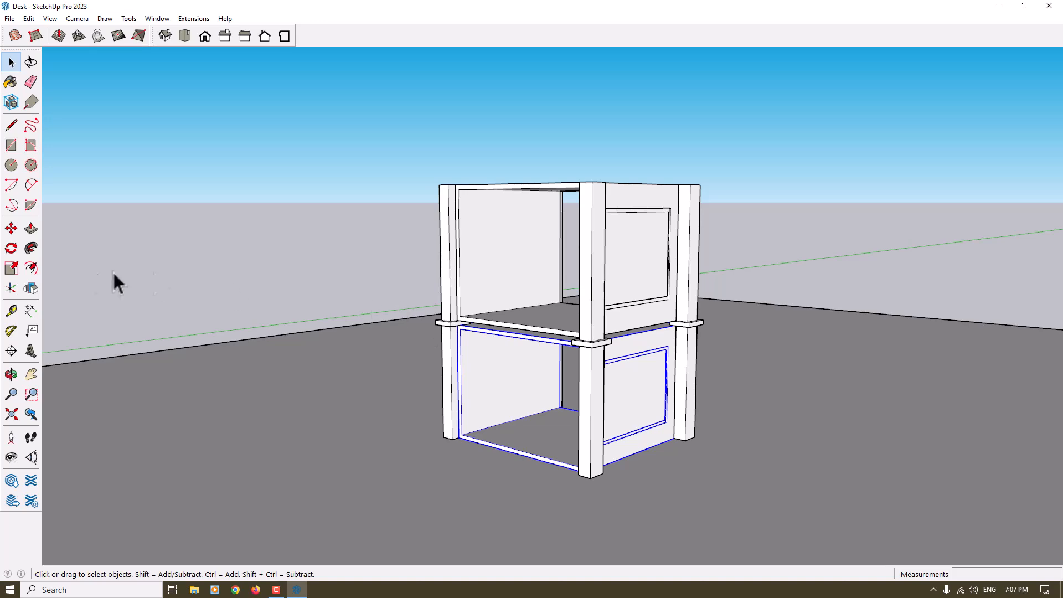
Place a horizontal guide 4 cm above the bottom of the front leg
left_click(11, 310)
scroll(482, 418, "up", 2)
scroll(479, 435, "up", 4)
left_click(423, 443)
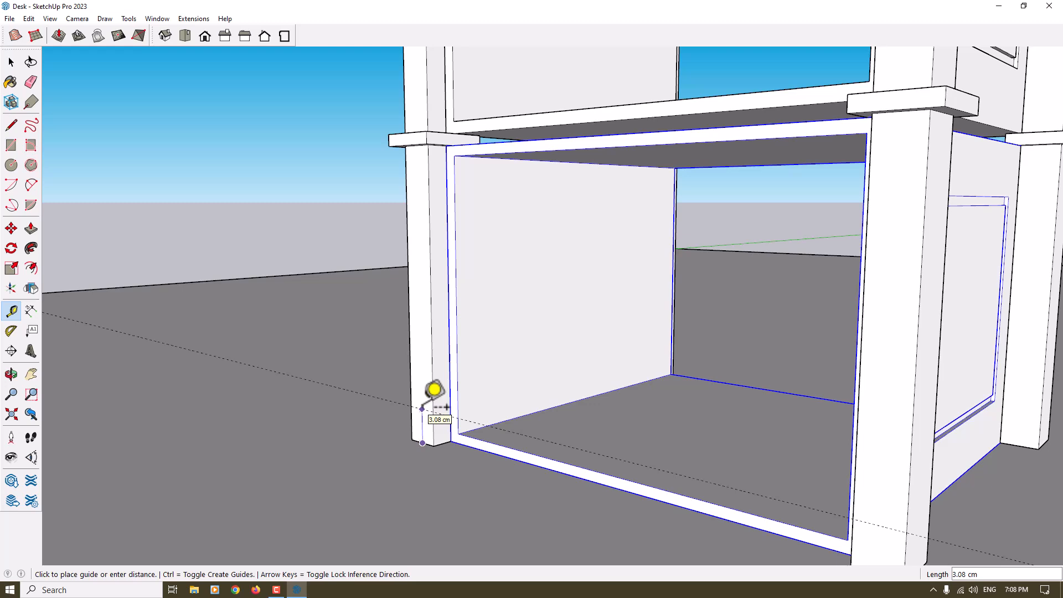
key("Return")
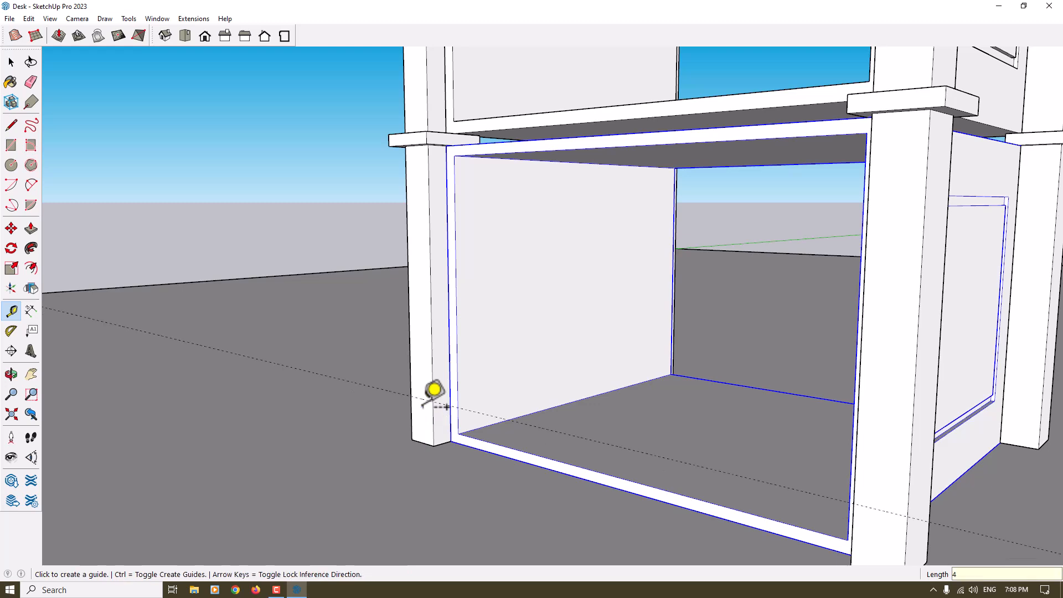
key("space")
Scale the lower box vertically to about 0.85, raising its bottom to the guide, and delete the guide
left_click(11, 268)
scroll(685, 446, "down", 4)
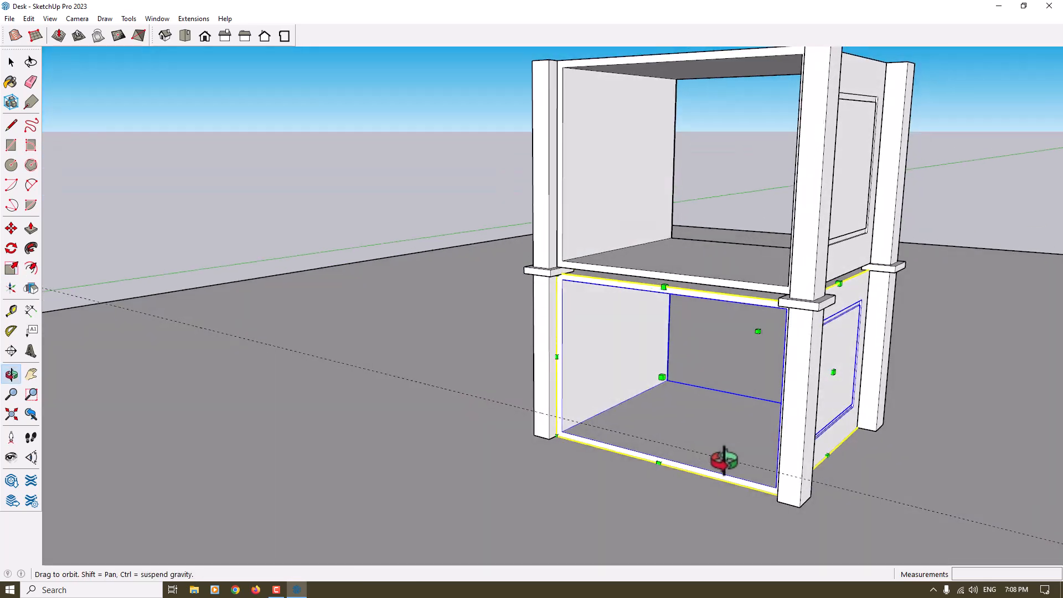
scroll(705, 430, "down", 3)
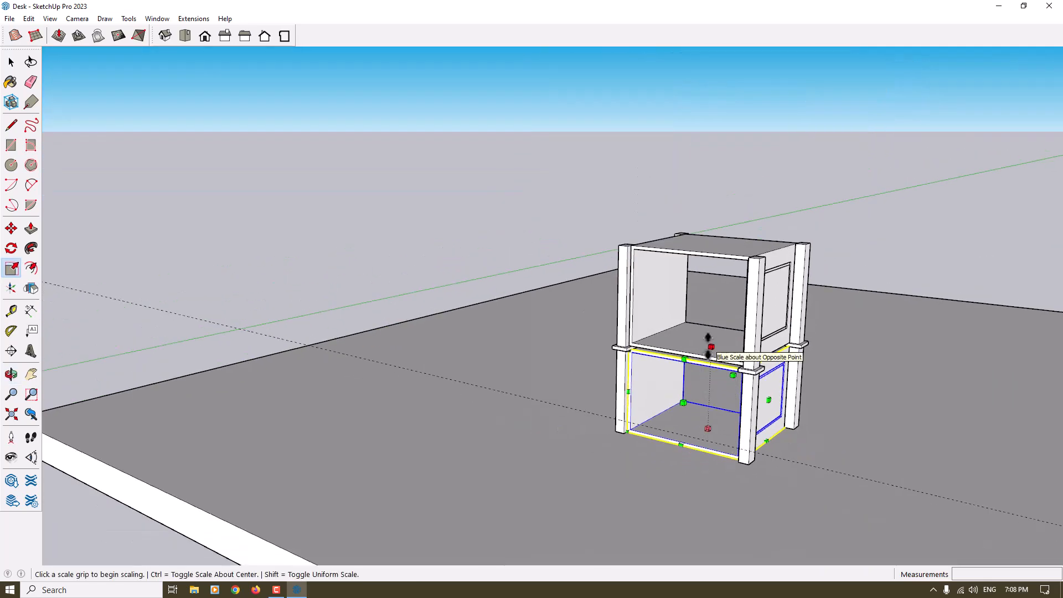
left_click(706, 429)
scroll(648, 424, "up", 3)
left_click(638, 427)
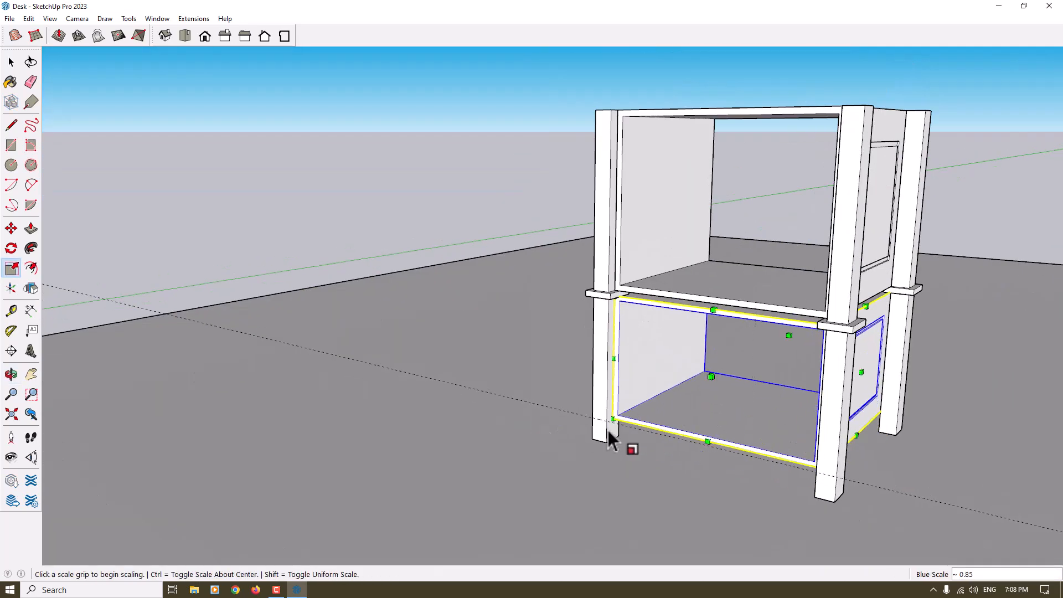
scroll(632, 430, "down", 6)
key("space")
scroll(498, 422, "up", 3)
middle_click_drag(498, 423, 510, 378)
Draw a 35 by 34 cm rectangle covering the inside floor of the lower box
scroll(509, 378, "up", 2)
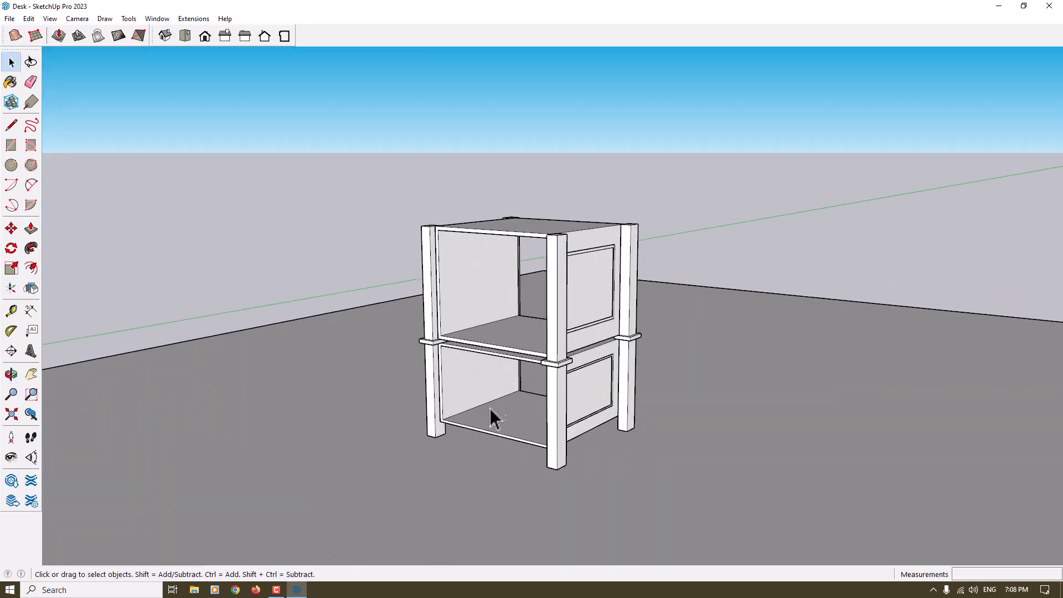
scroll(492, 399, "up", 3)
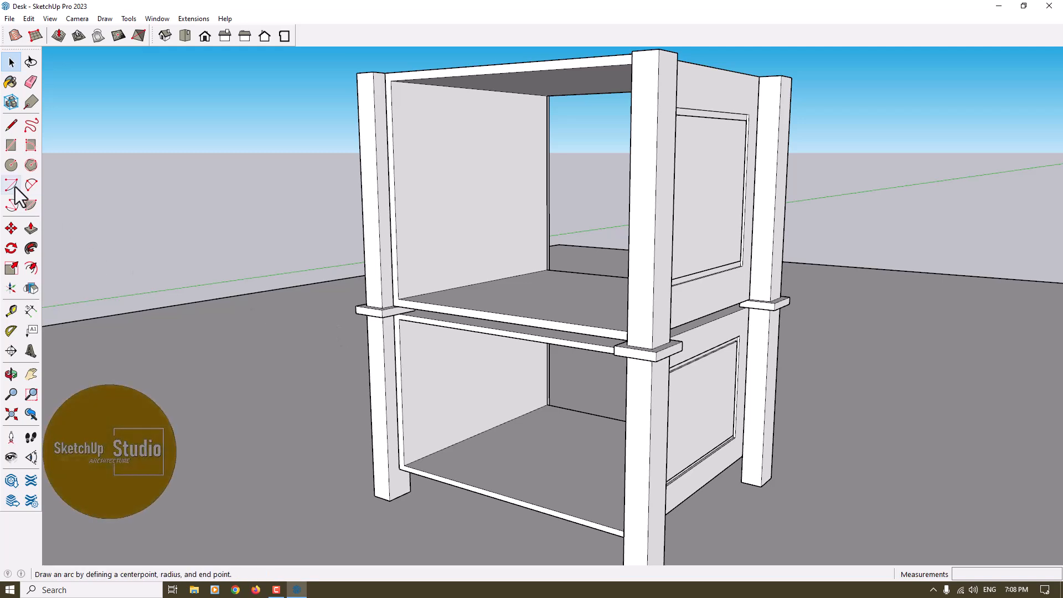
left_click(11, 145)
middle_click_drag(214, 238, 453, 431)
left_click(418, 462)
middle_click_drag(547, 445, 662, 399)
left_click(648, 389)
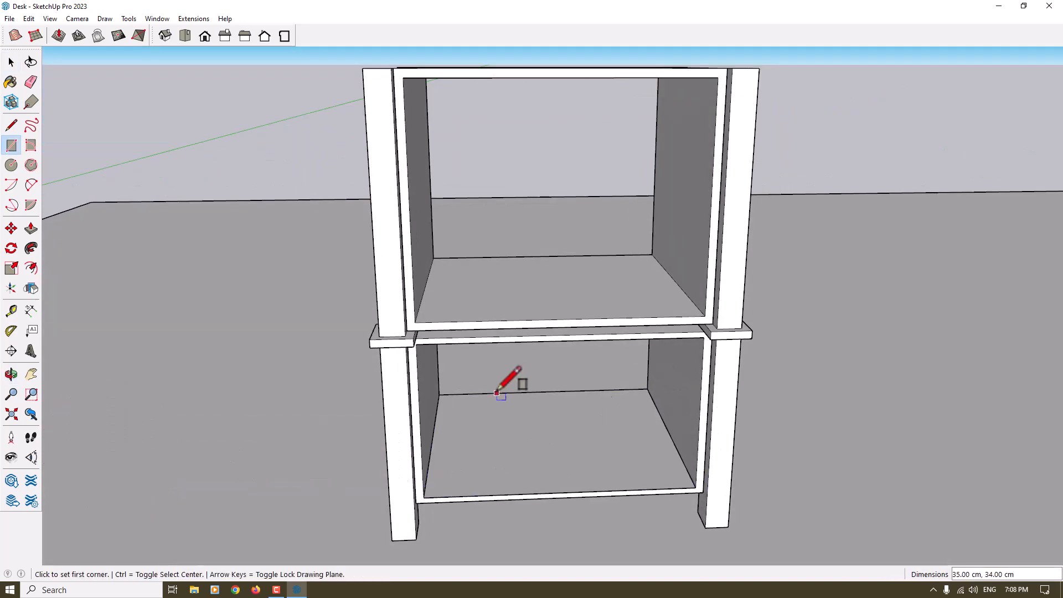
key("space")
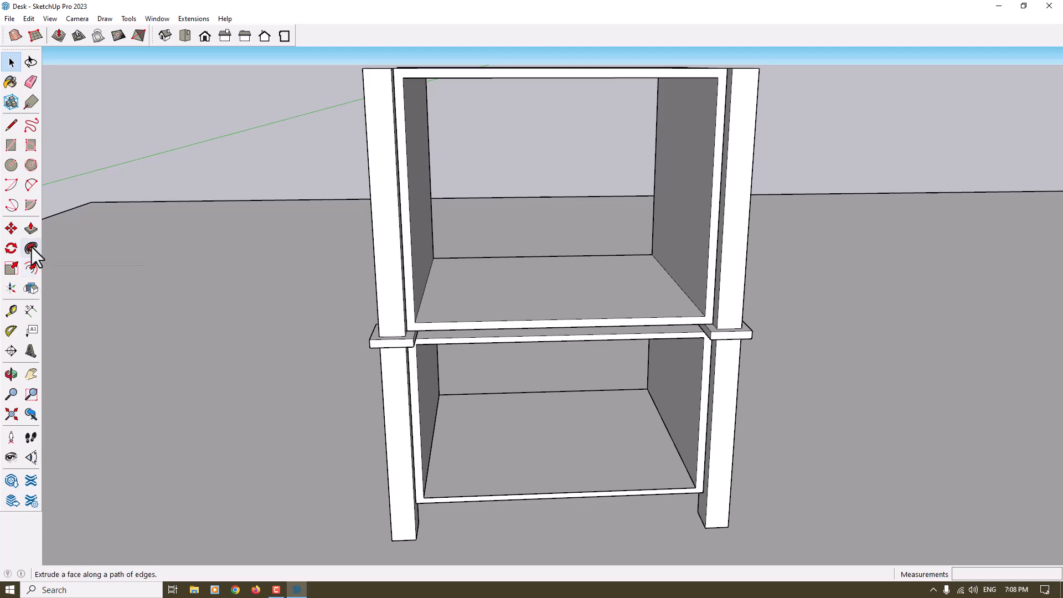
Extrude the rectangle on the lower box's floor upward into a thin base board
middle_click_drag(138, 343, 373, 452)
left_click(376, 450)
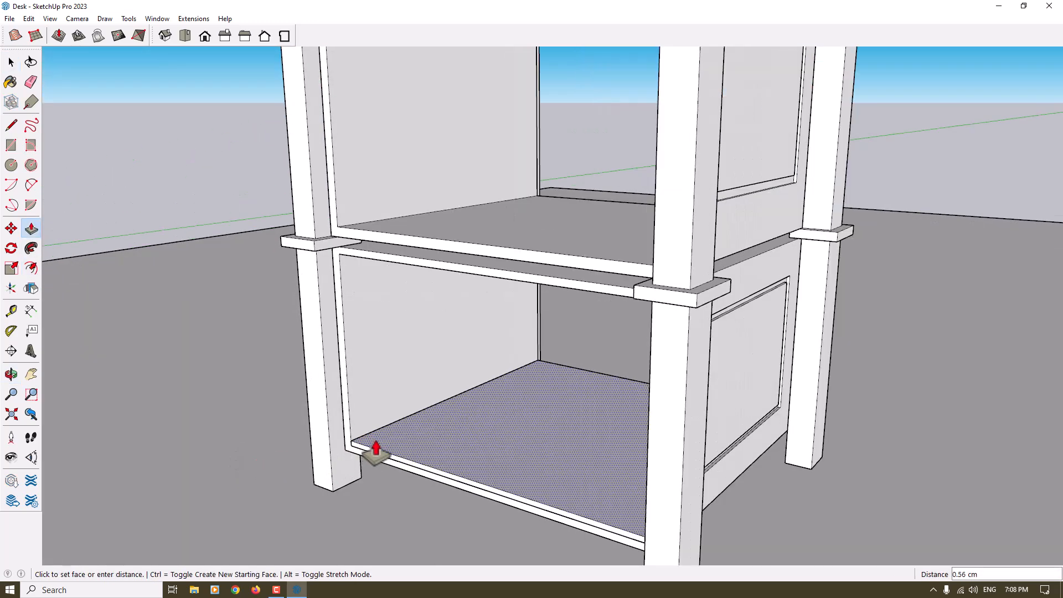
key("Return")
Offset the edges of the base board's top face inward by 0.5 cm
left_click(29, 271)
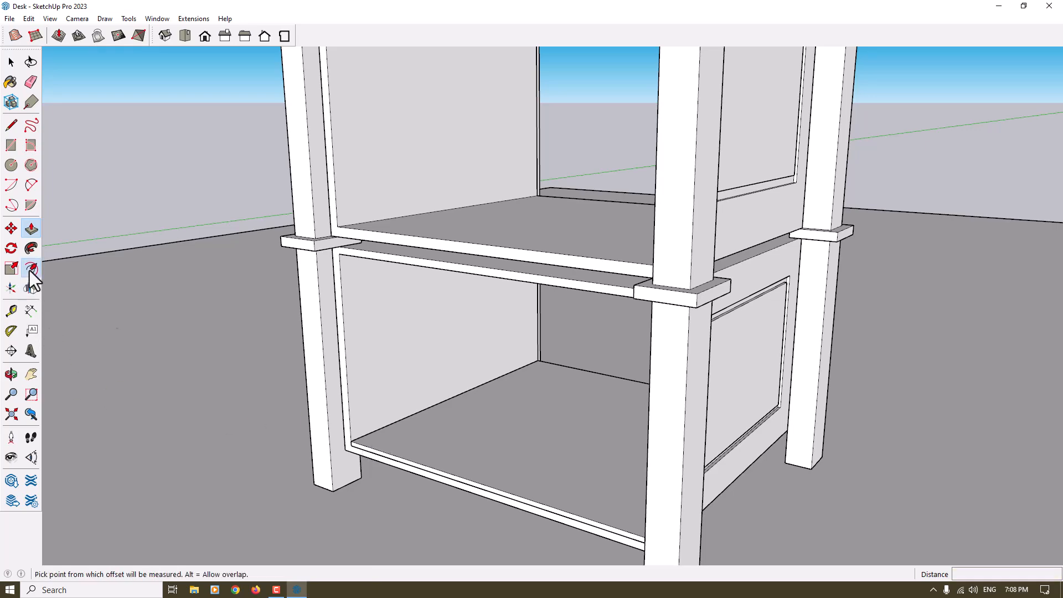
scroll(411, 445, "up", 3)
left_click(410, 444)
type("0.5")
key("Return")
key("space")
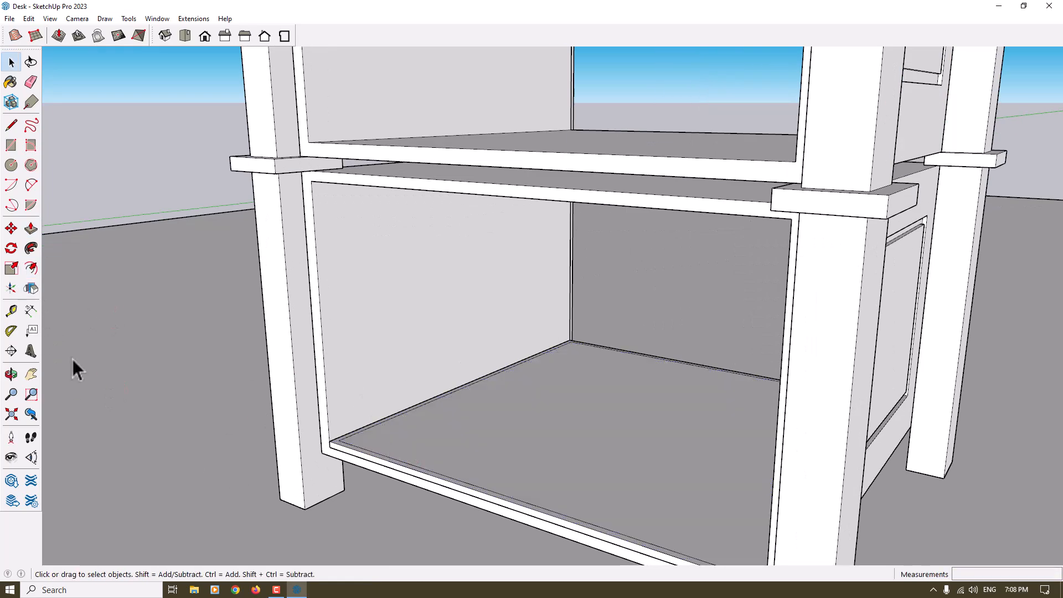
Try to raise the narrow rim of the base board into drawer walls, and undo the extrusion and the offset
left_click(31, 228)
left_click(336, 452)
scroll(327, 387, "down", 3)
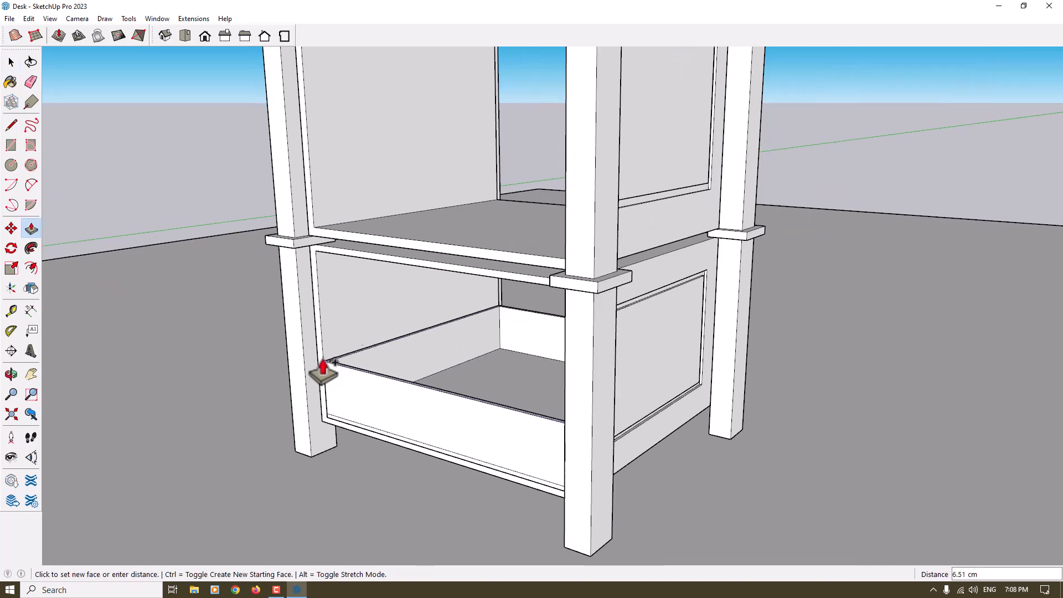
scroll(321, 332, "up", 4)
key("ctrl")
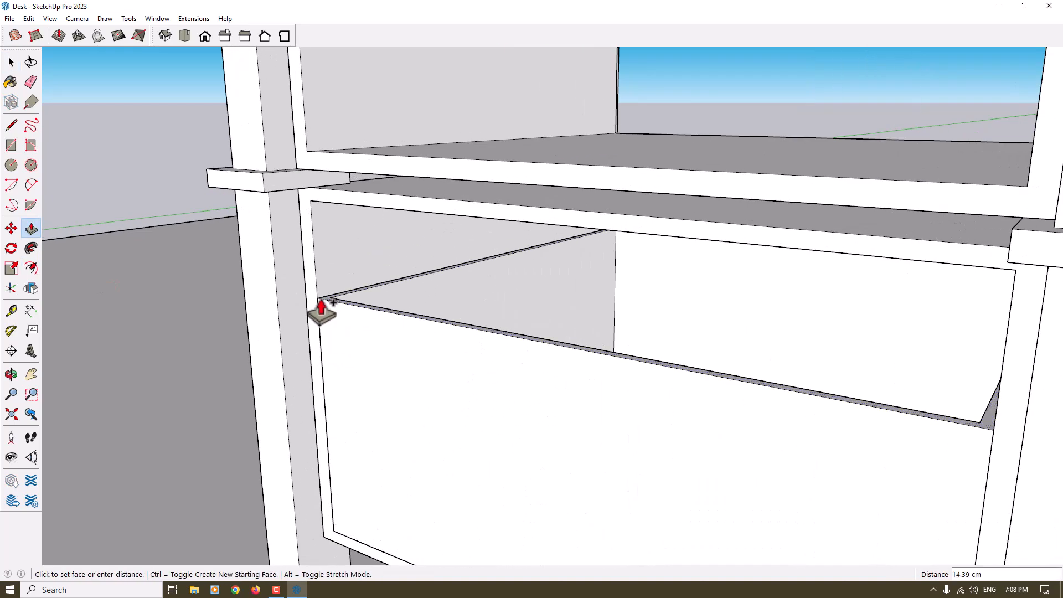
key("space")
scroll(321, 301, "down", 5)
scroll(379, 417, "up", 1)
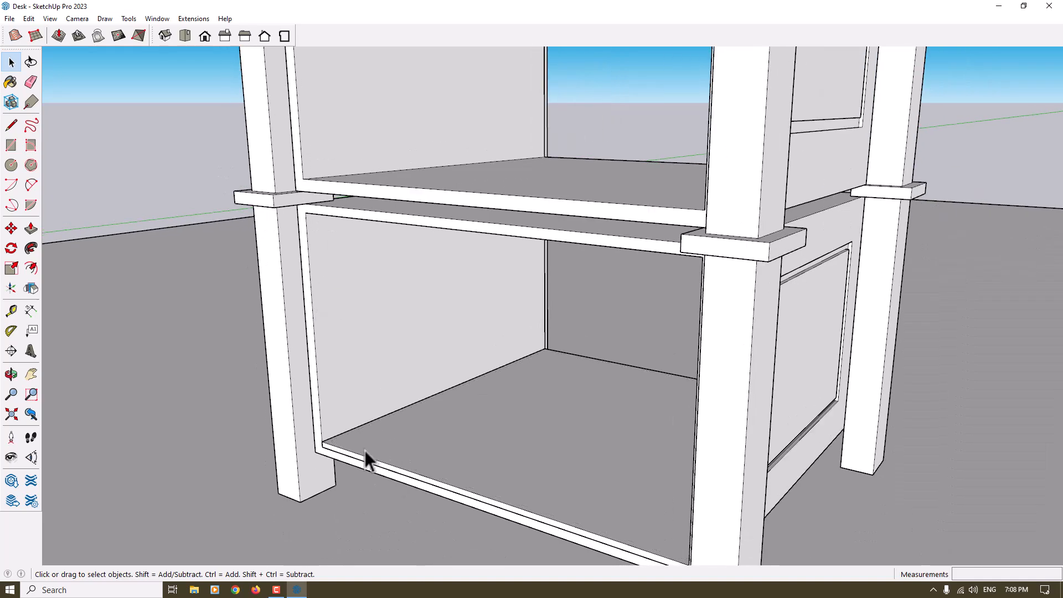
Push the front edge face of the base board inward by 1 cm
left_click(31, 228)
scroll(334, 443, "up", 3)
left_click(339, 474)
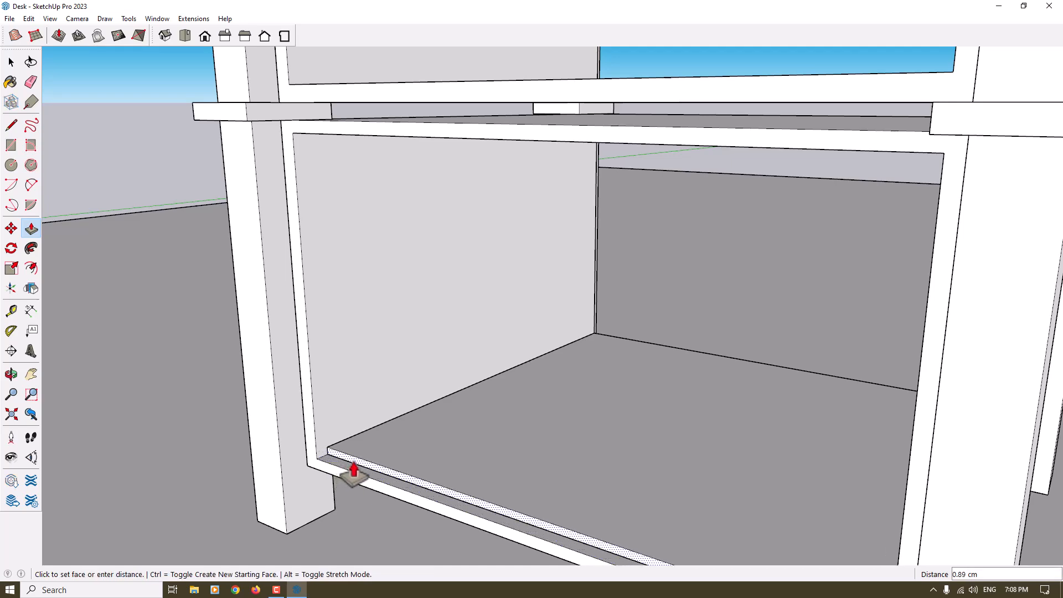
type("1")
key("Return")
scroll(650, 373, "down", 3)
Push the back edge face of the base board inward by 1 cm
middle_click_drag(650, 372, 371, 448)
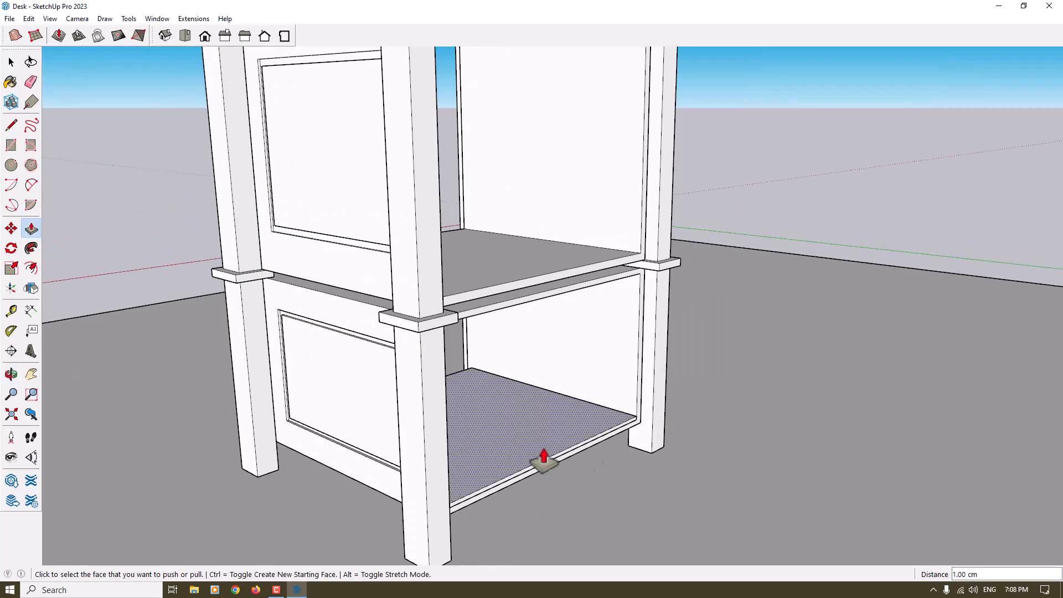
scroll(637, 453, "up", 3)
left_click(622, 408)
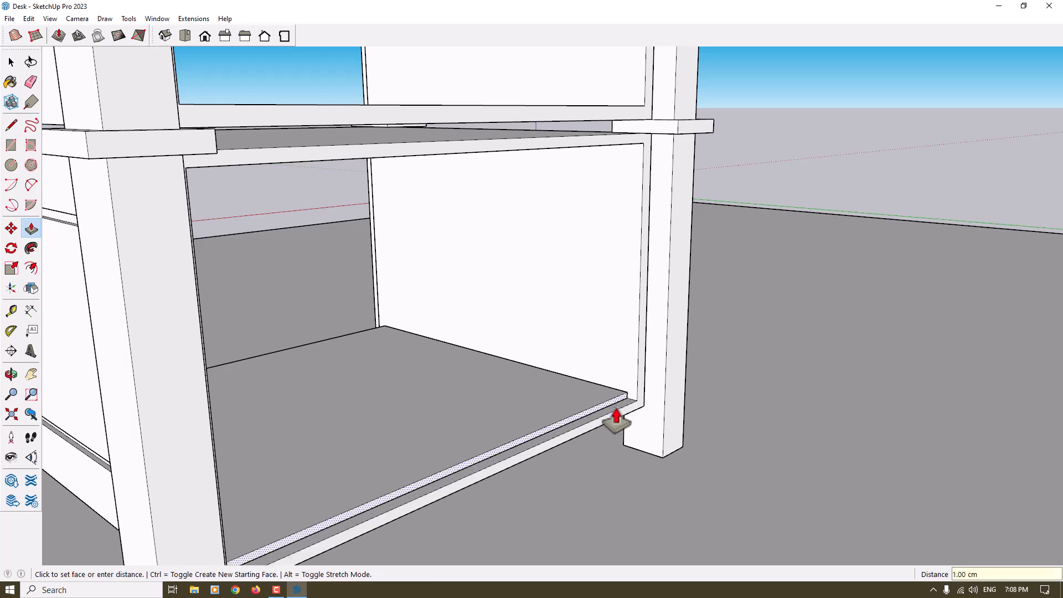
type("1")
key("Return")
scroll(596, 383, "down", 3)
Offset the top face outline of the shortened base board inward by 0.5 cm
middle_click_drag(366, 491, 613, 500)
key("space")
scroll(613, 500, "up", 3)
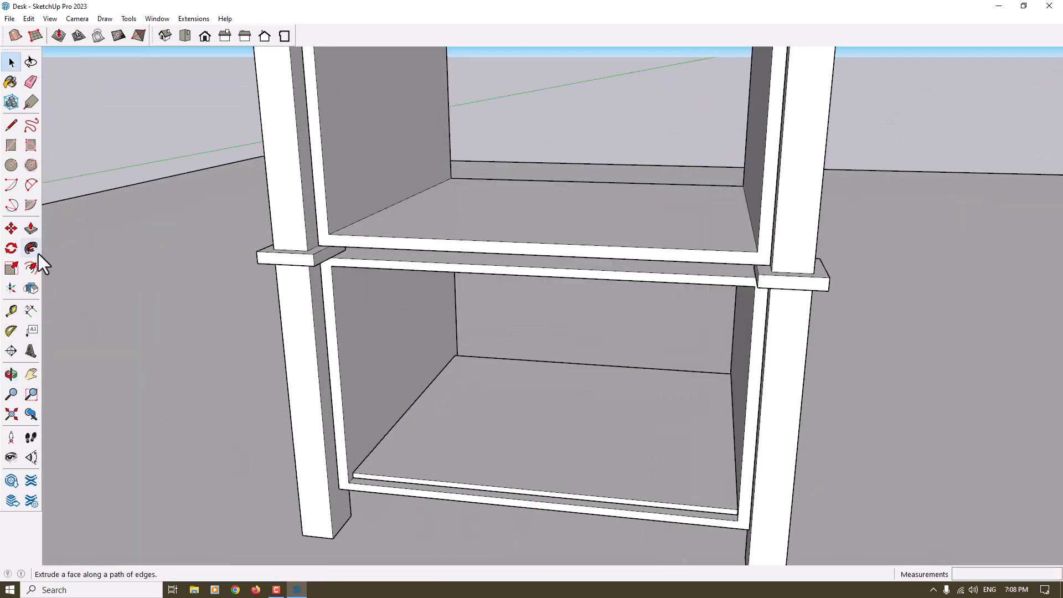
left_click(34, 265)
left_click(384, 436)
type("0.5")
key("Return")
key("space")
Pull the narrow rim of the base board up 18 cm to form the drawer walls
left_click(26, 233)
scroll(369, 495, "up", 3)
left_click(351, 471)
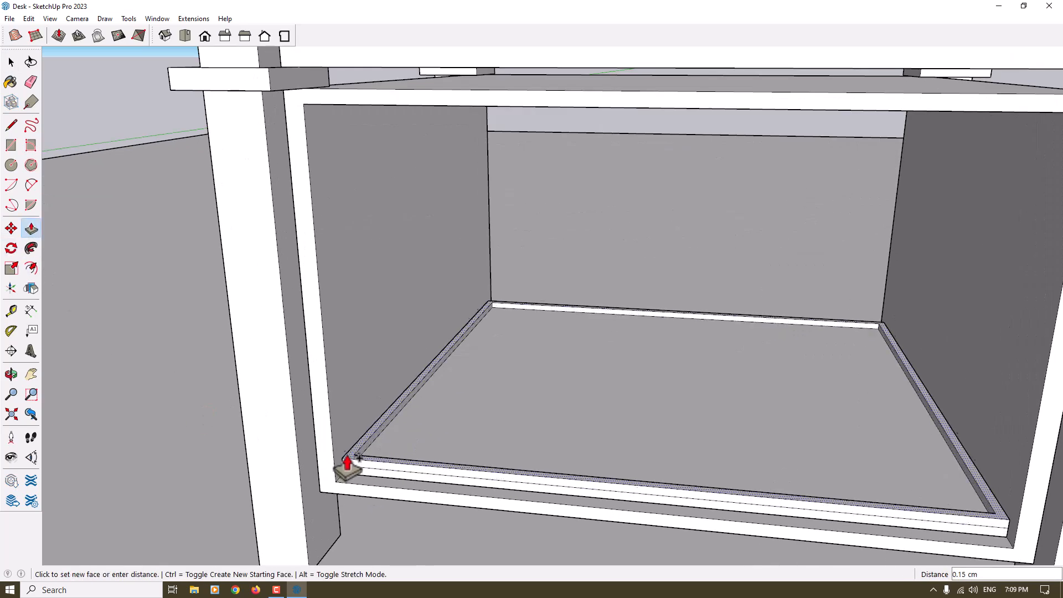
scroll(340, 437, "down", 2)
scroll(325, 235, "down", 2)
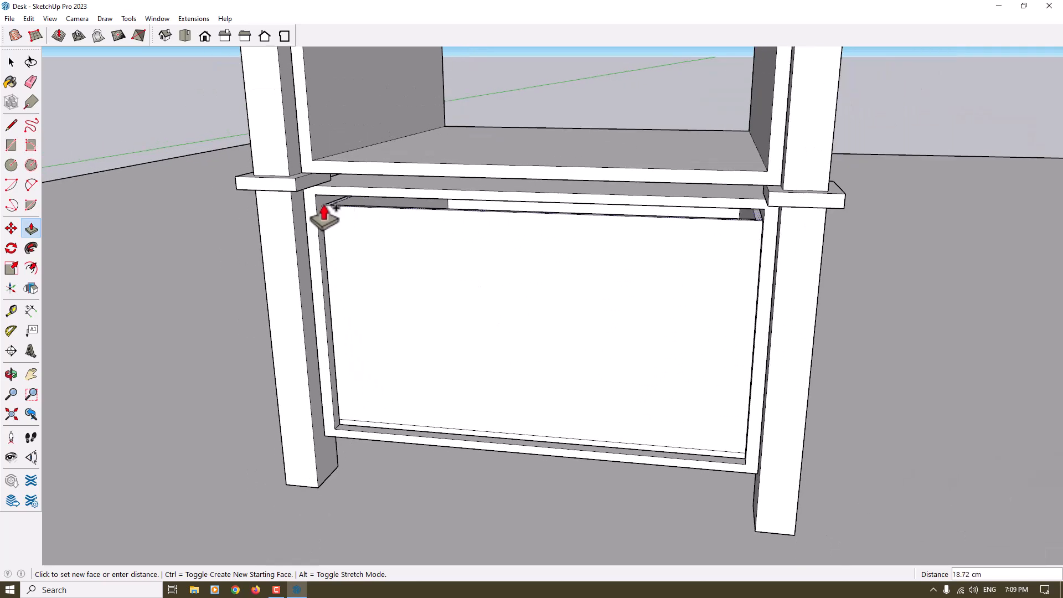
type("18")
key("Return")
scroll(438, 331, "down", 3)
middle_click_drag(440, 332, 472, 333)
key("space")
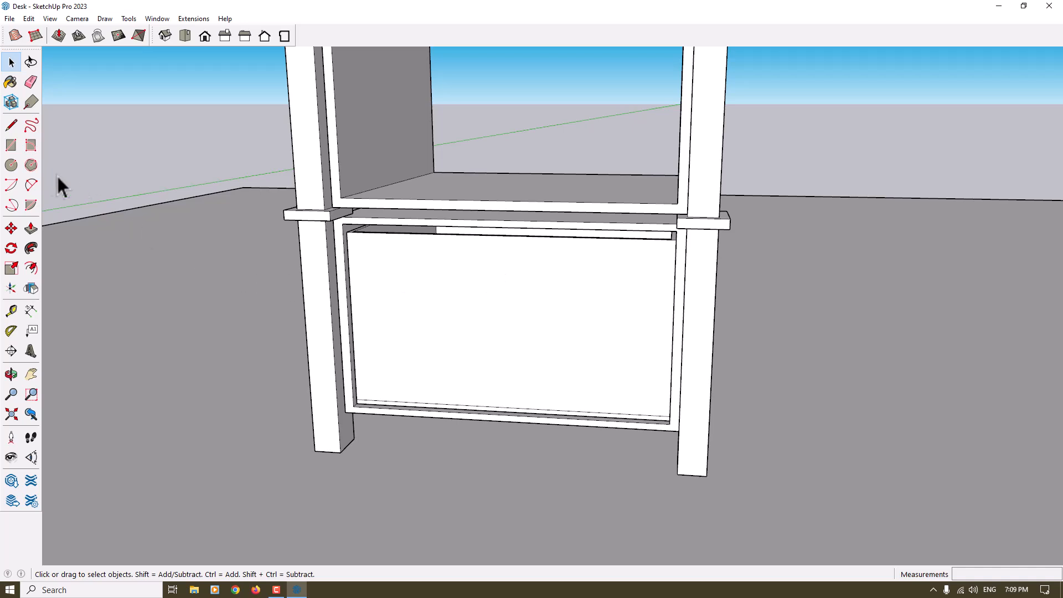
Place a vertical guide on the drawer front 17.5 cm from its side edge, through the middle
left_click(11, 311)
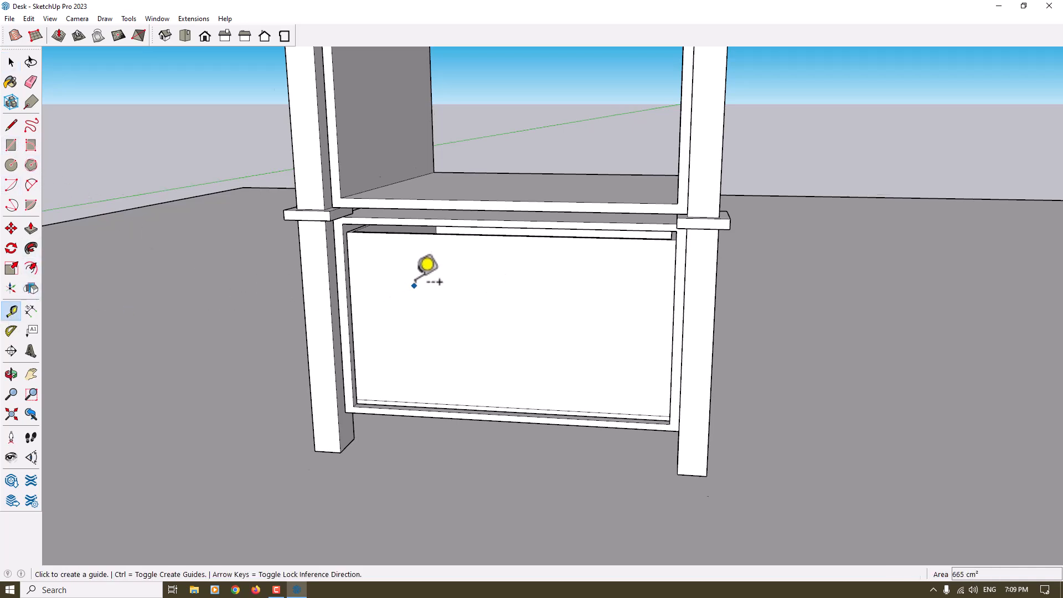
scroll(360, 277, "up", 2)
left_click(310, 262)
scroll(421, 299, "down", 2)
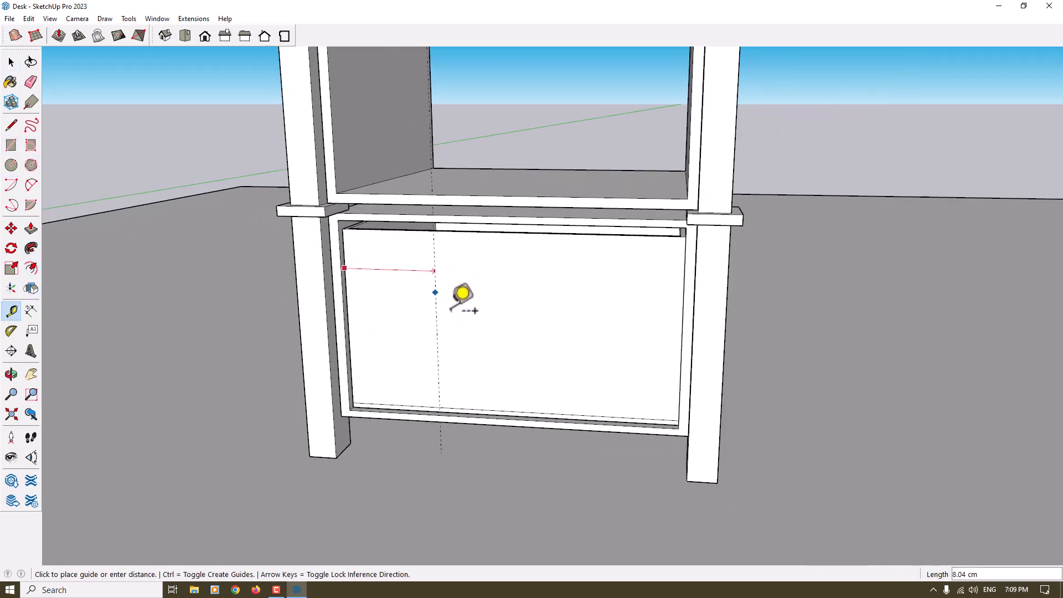
left_click(511, 412)
scroll(529, 379, "down", 2)
middle_click_drag(536, 368, 585, 337)
Place a horizontal guide on the drawer front 16 cm above its lower edge line
scroll(558, 382, "up", 2)
left_click(552, 408)
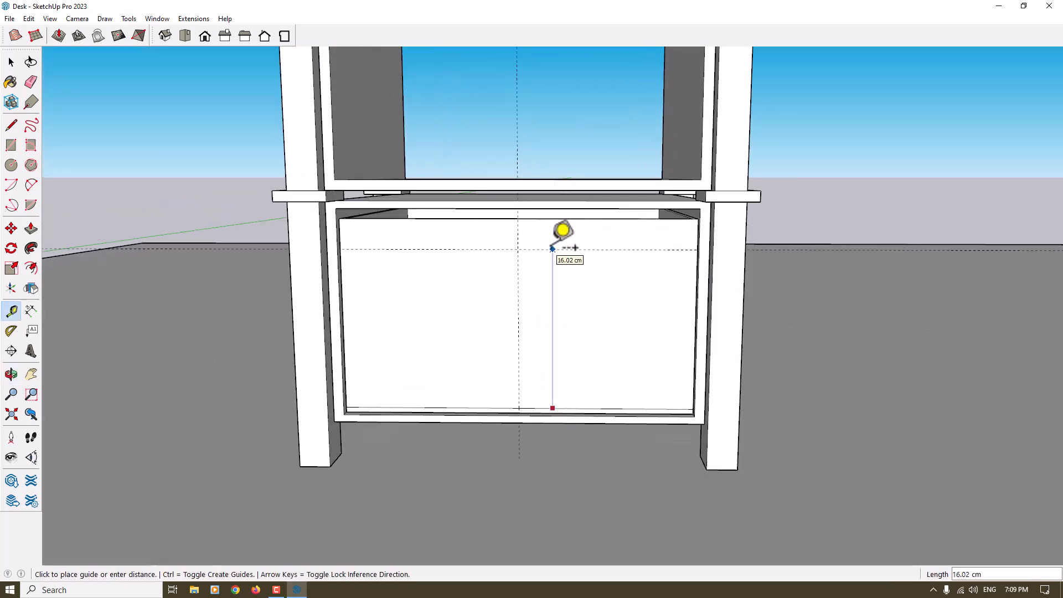
type("16")
Add a vertical guide 6 cm right of the centre guide and another 12 cm left of that new guide
left_click(518, 269)
type("6")
key("Return")
left_click(579, 273)
type("12")
key("Return")
Draw a line along the horizontal guide on the drawer front, between the two outer vertical guides
left_click(11, 125)
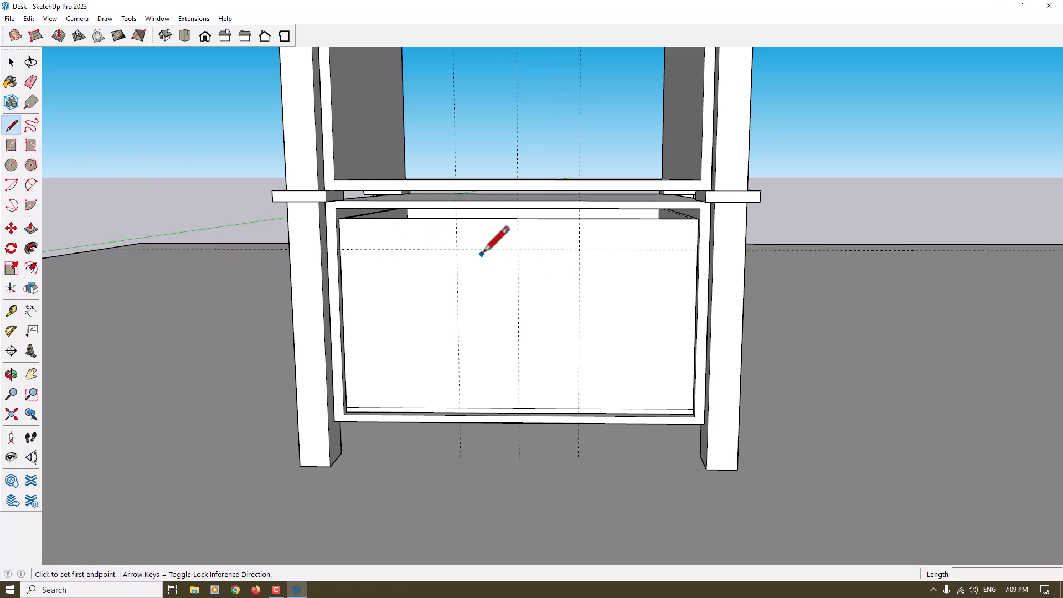
left_click(457, 249)
left_click(580, 249)
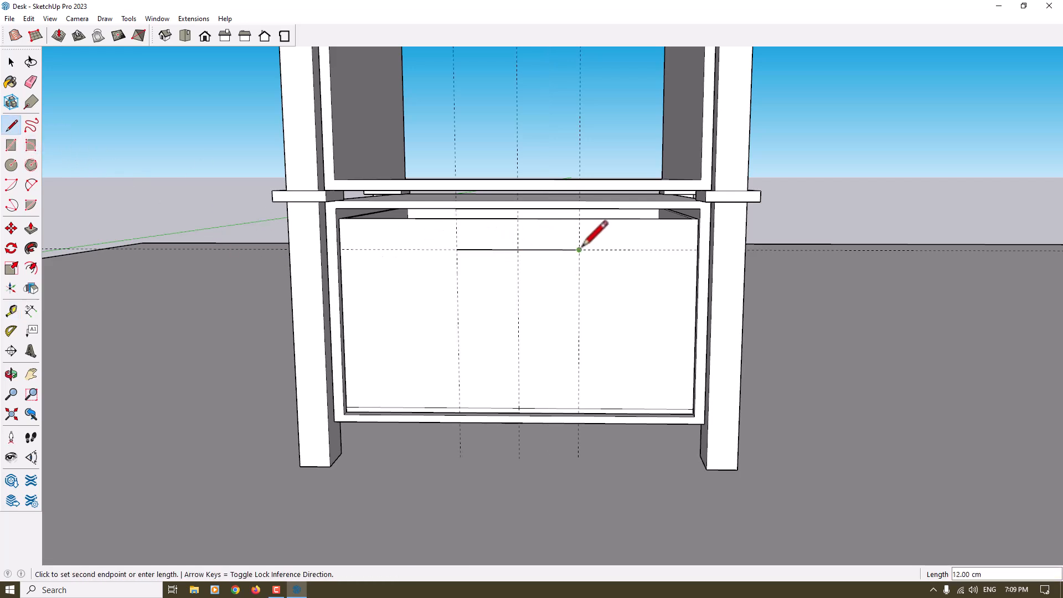
Draw a two-point arc under the line on the drawer front, with its bulge about 2 cm down on the centre guide
left_click(31, 185)
left_click(457, 249)
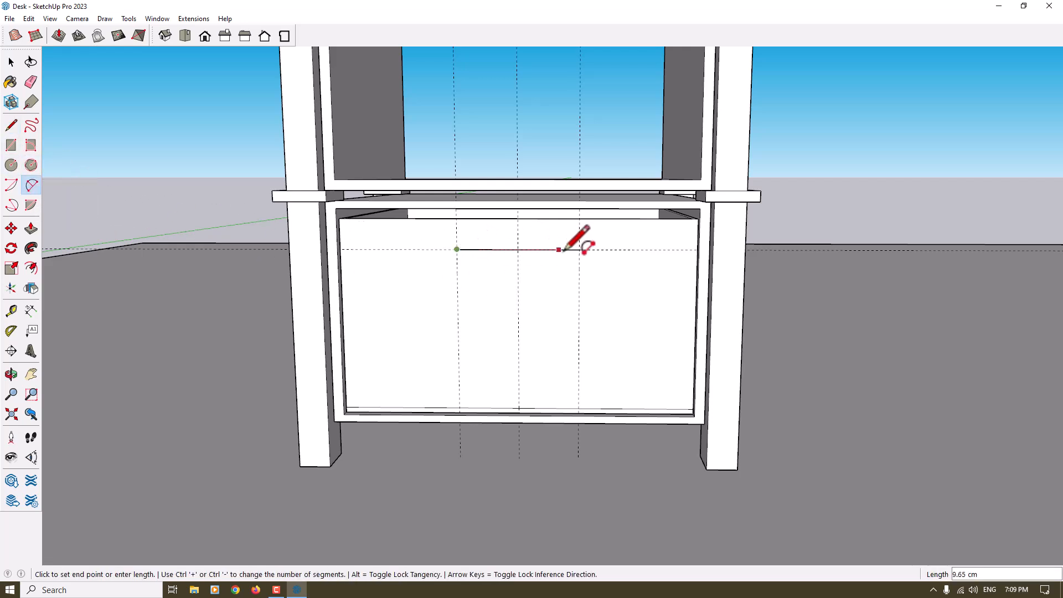
left_click(579, 249)
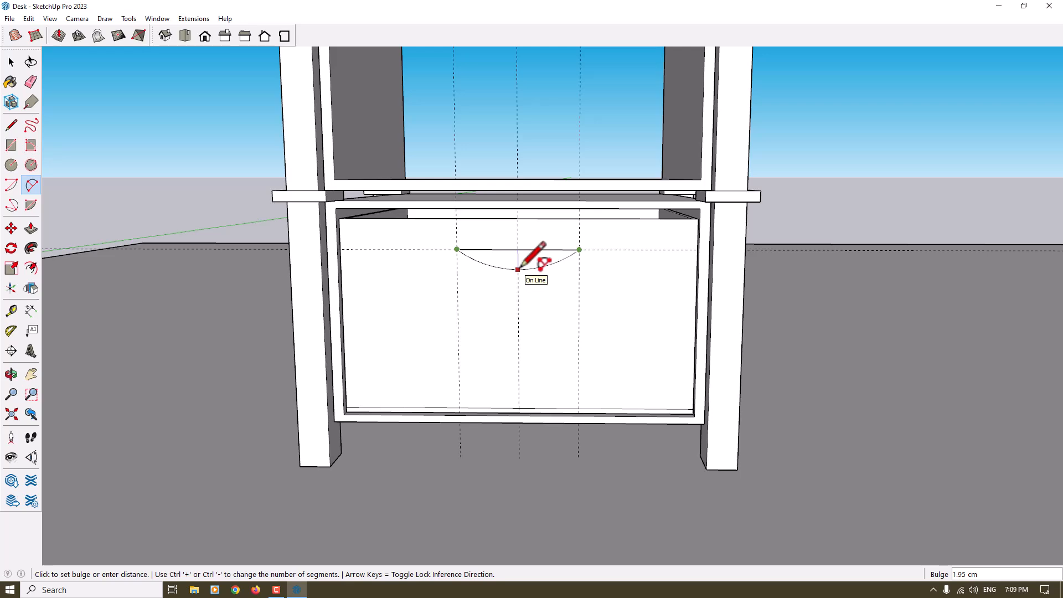
left_click(519, 270)
key("space")
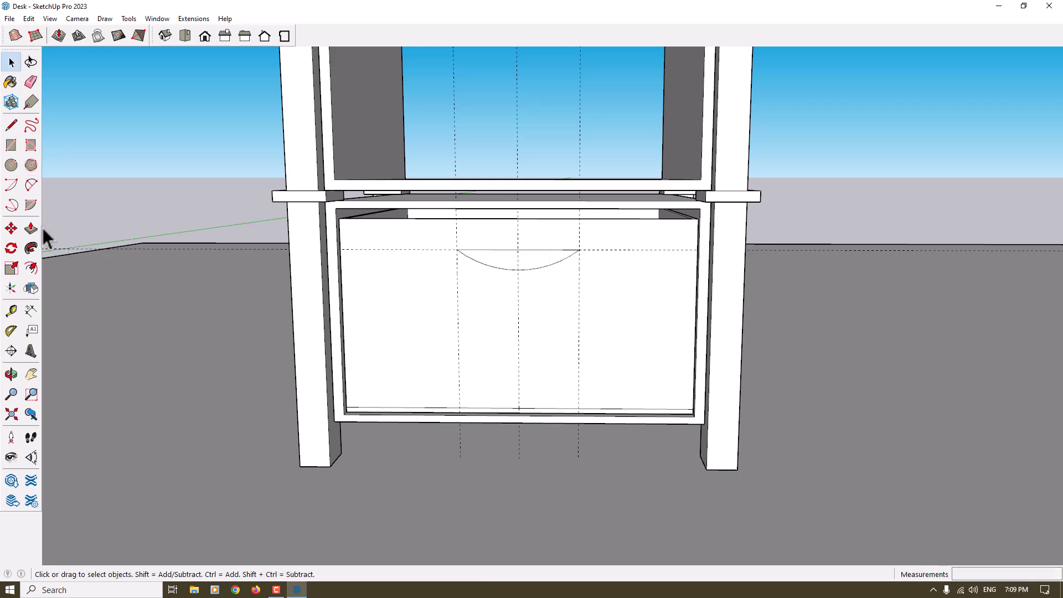
Push the half-moon face through the drawer front with Push/Pull to cut the handle opening
left_click(31, 228)
middle_click_drag(499, 268, 578, 109)
left_click(480, 270)
left_click(479, 270)
Clear the guides from the drawer front and make the whole drawer a group
scroll(484, 282, "down", 10)
middle_click_drag(449, 182, 277, 274)
middle_click_drag(453, 255, 442, 289)
scroll(574, 266, "up", 3)
scroll(330, 380, "up", 3)
left_click(326, 372)
right_click(327, 372)
left_click(401, 206)
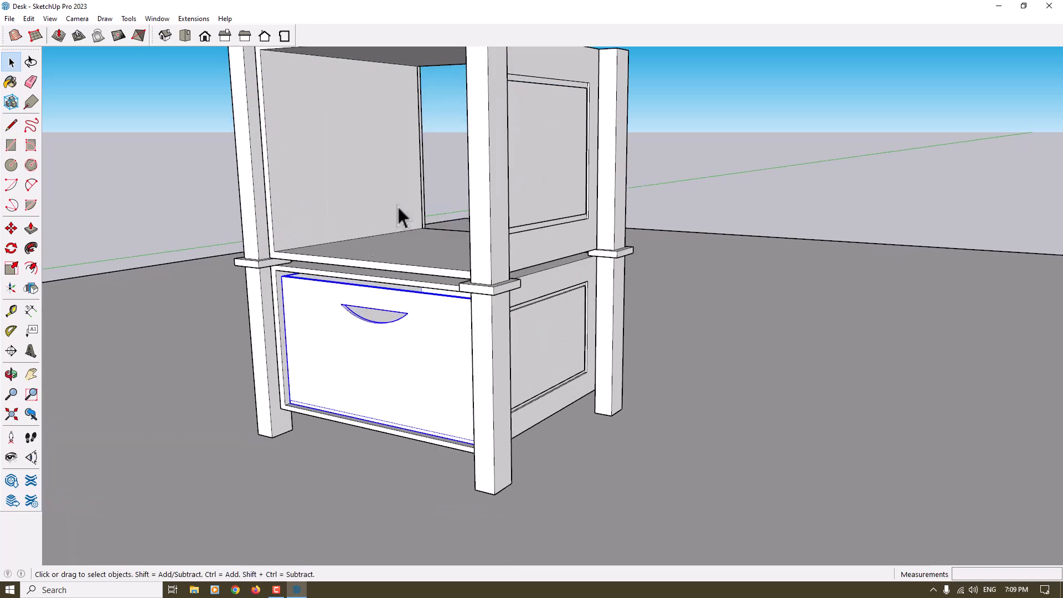
Copy the drawer from its lower front corner to the matching inner corner of the upper box
left_click(12, 229)
scroll(334, 414, "up", 4)
scroll(261, 401, "up", 2)
key("ctrl")
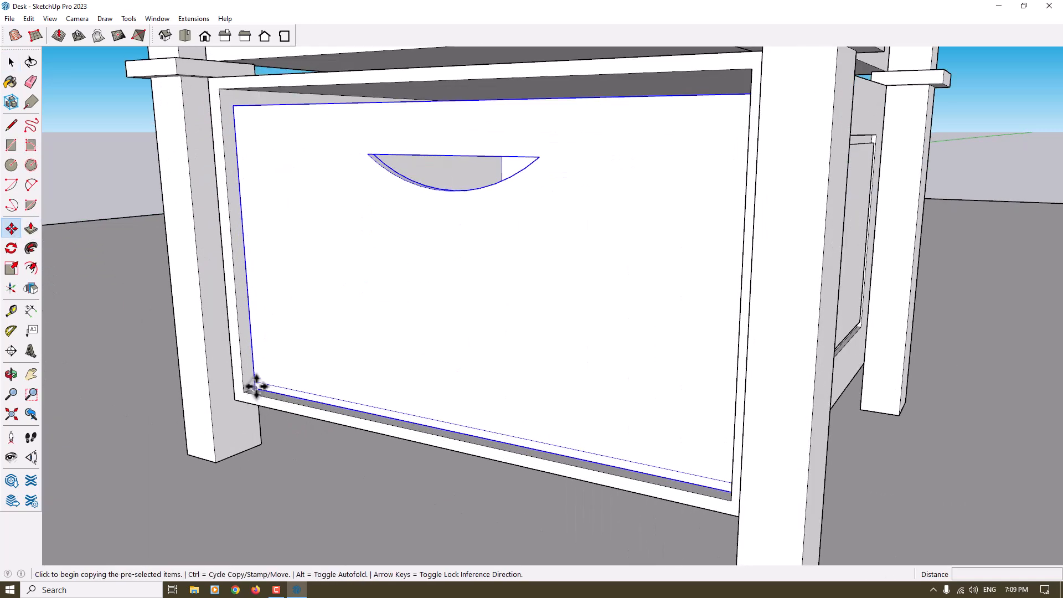
left_click(255, 387)
scroll(351, 368, "down", 4)
middle_click_drag(351, 368, 372, 538, "shift")
scroll(339, 407, "up", 3)
left_click(301, 376)
scroll(380, 327, "down", 3)
left_click(18, 267)
middle_click_drag(428, 251, 477, 274)
left_click(496, 223)
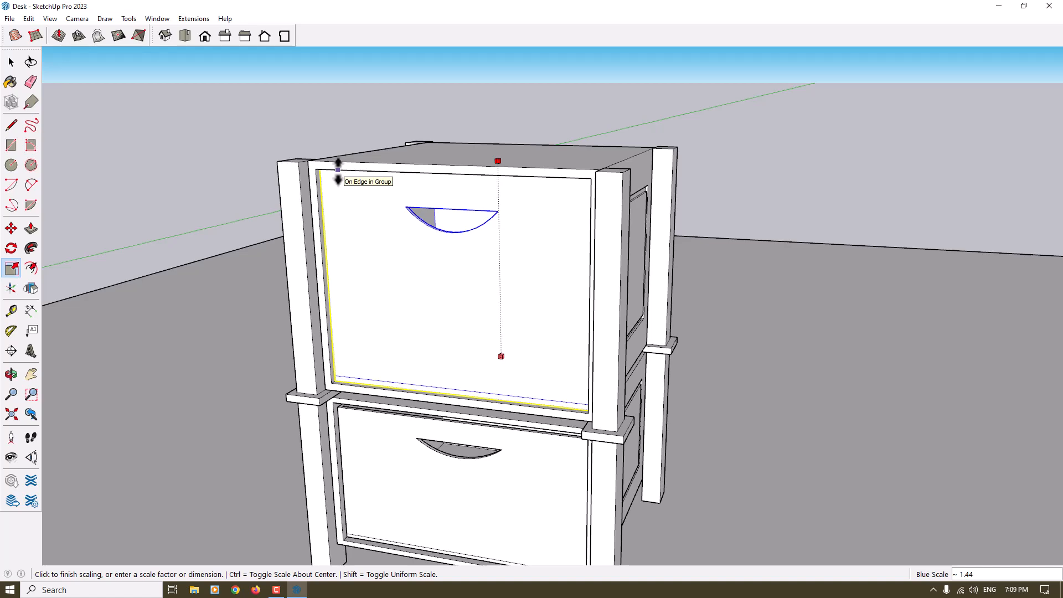
middle_click_drag(338, 171, 372, 76)
key("space")
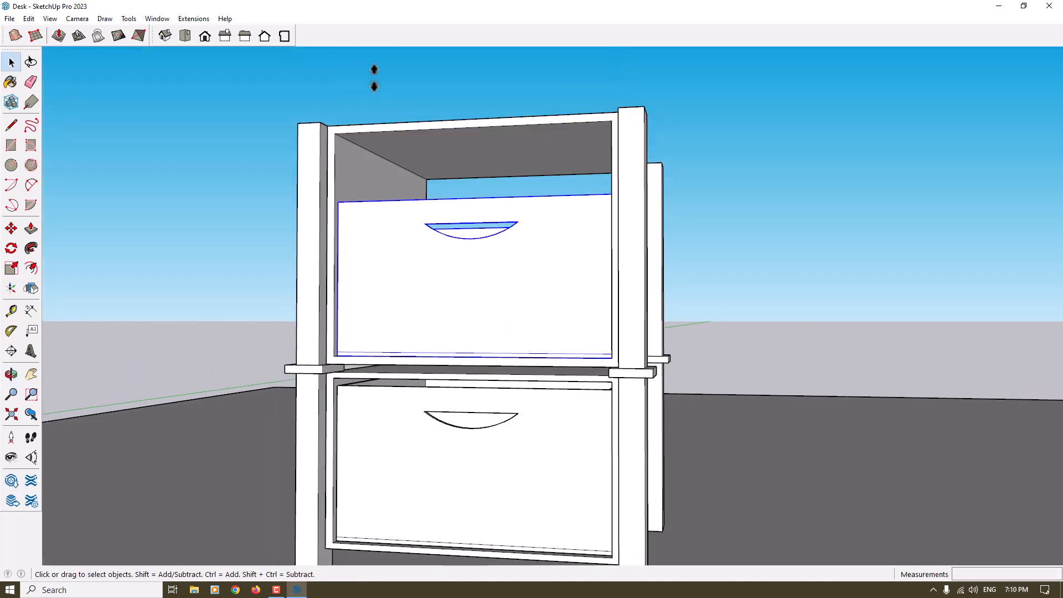
Place a horizontal guide 1 cm below the inner top edge of the upper box's front opening
middle_click_drag(368, 190, 344, 225)
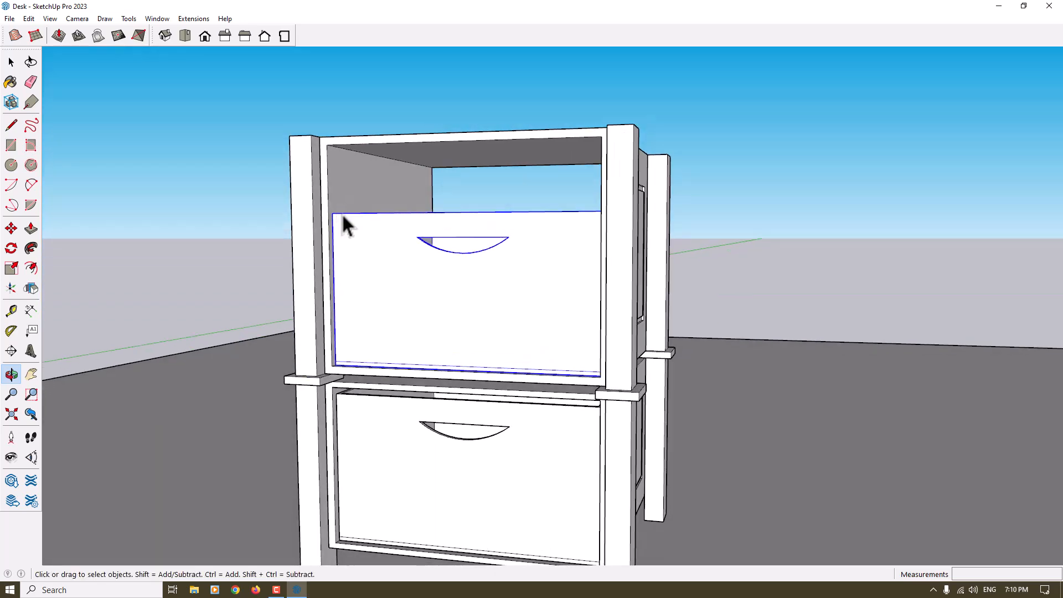
left_click(11, 311)
scroll(332, 349, "up", 3)
scroll(365, 346, "down", 3)
scroll(361, 142, "up", 2)
left_click(348, 131)
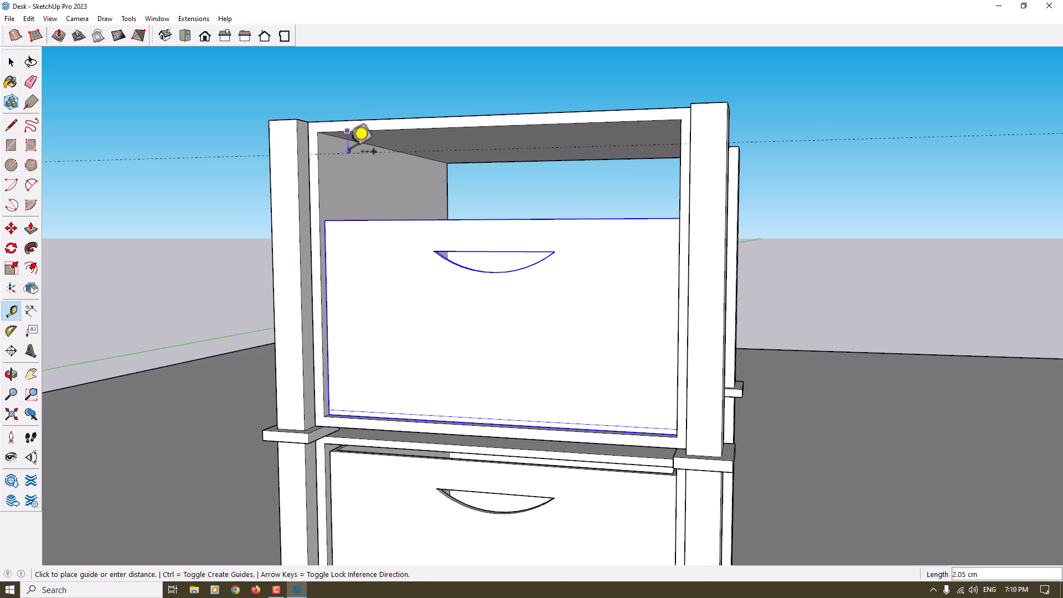
type("1")
key("Return")
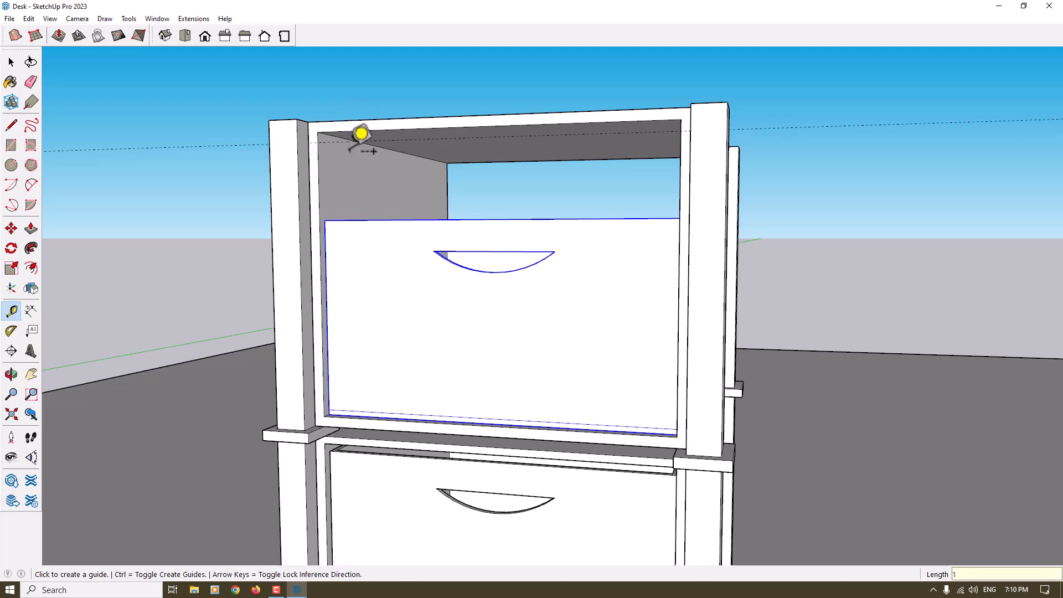
Scale the upper drawer's height up to the guide and remove the guide
left_click(11, 268)
middle_click_drag(387, 299, 513, 287)
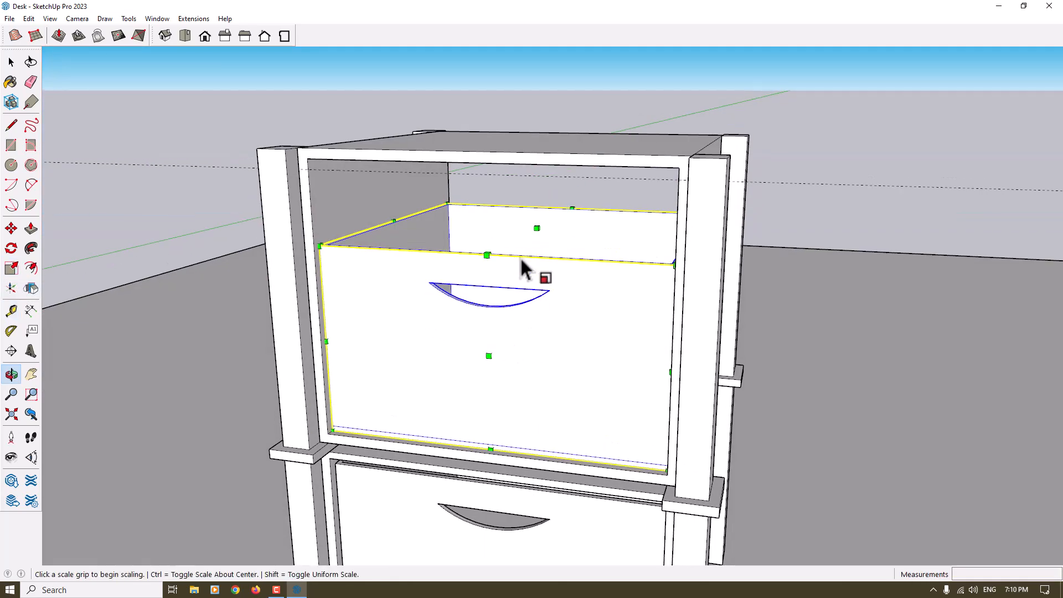
left_click(536, 227)
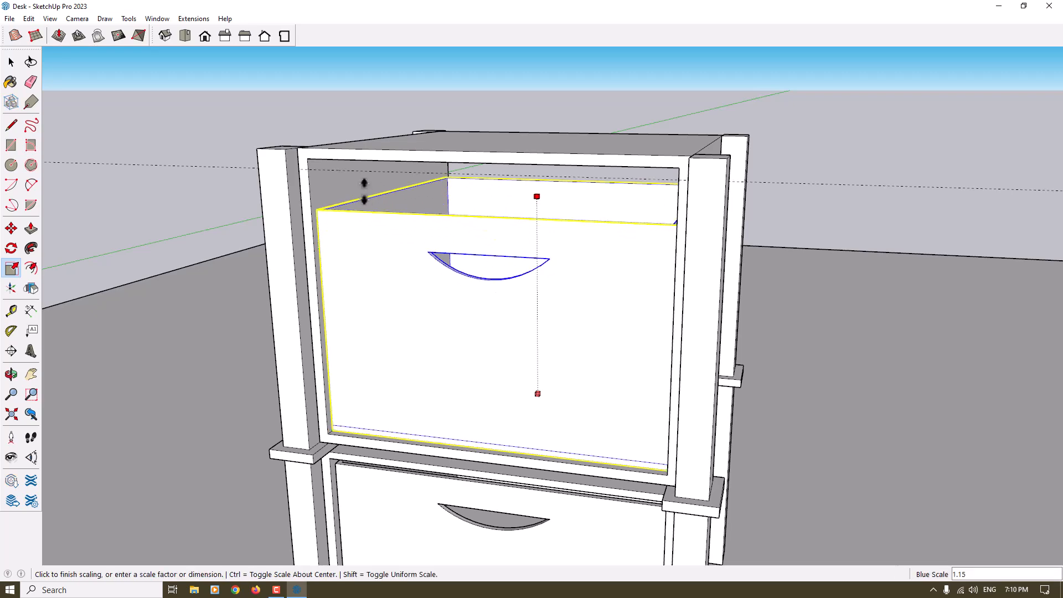
left_click(344, 171)
key("space")
scroll(372, 268, "down", 5)
left_click(275, 233)
scroll(559, 213, "down", 5)
middle_click_drag(557, 244, 545, 343)
scroll(517, 204, "up", 3)
scroll(518, 207, "down", 2)
middle_click_drag(523, 287, 473, 268)
scroll(489, 332, "up", 3)
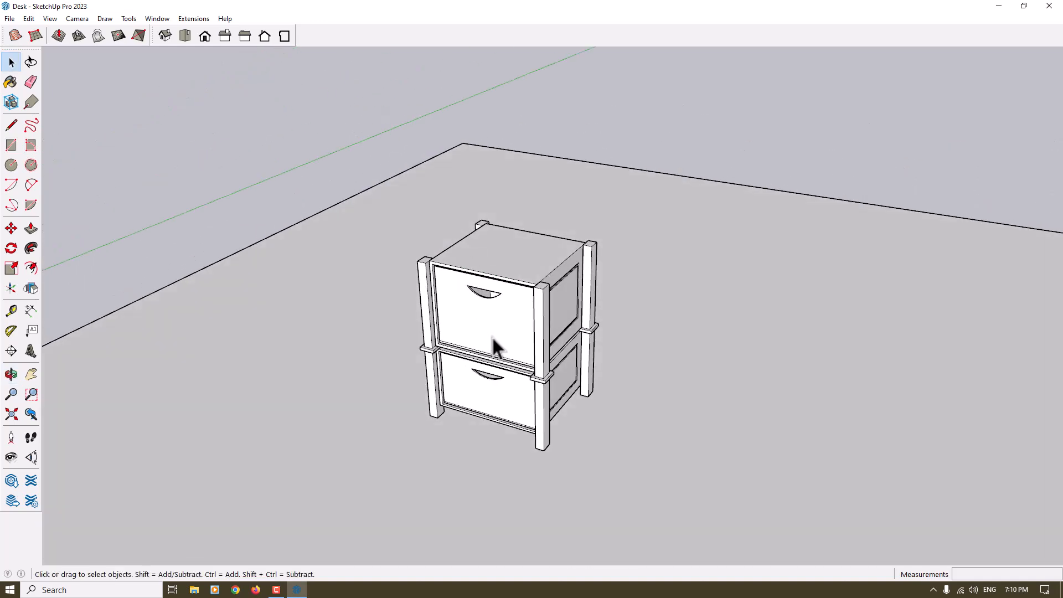
Draw a rectangle over the top of the cabinet, spanning the outer corners of opposite legs
left_click(11, 146)
scroll(358, 209, "up", 2)
left_click(360, 207)
middle_click_drag(360, 208, 356, 356)
left_click(709, 220)
middle_click_drag(745, 209, 621, 246)
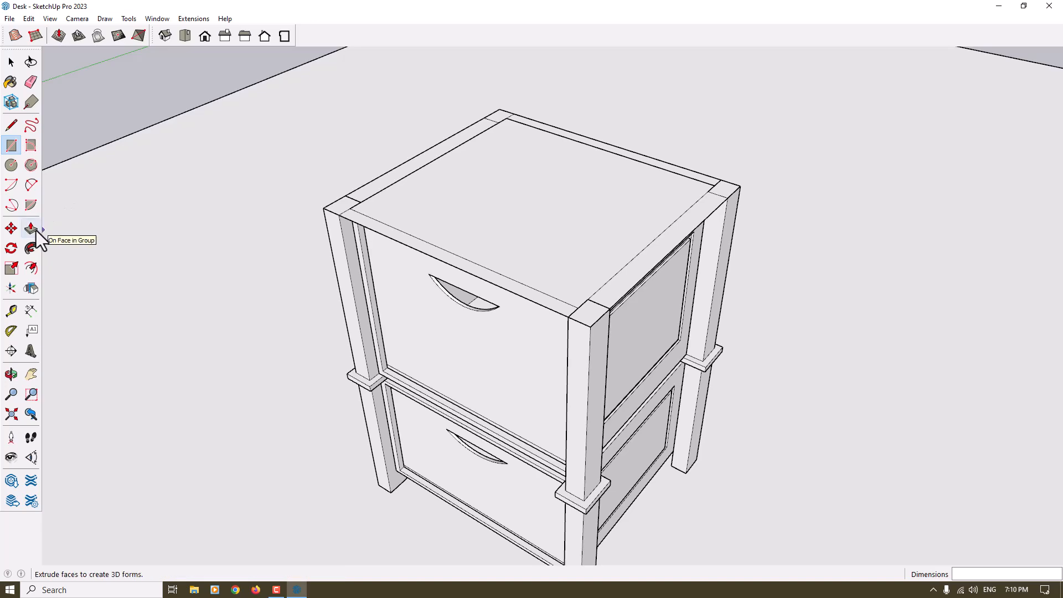
Pull the top rectangle up into a thin slab and extend the slab's front face outward by 2 cm
left_click(36, 231)
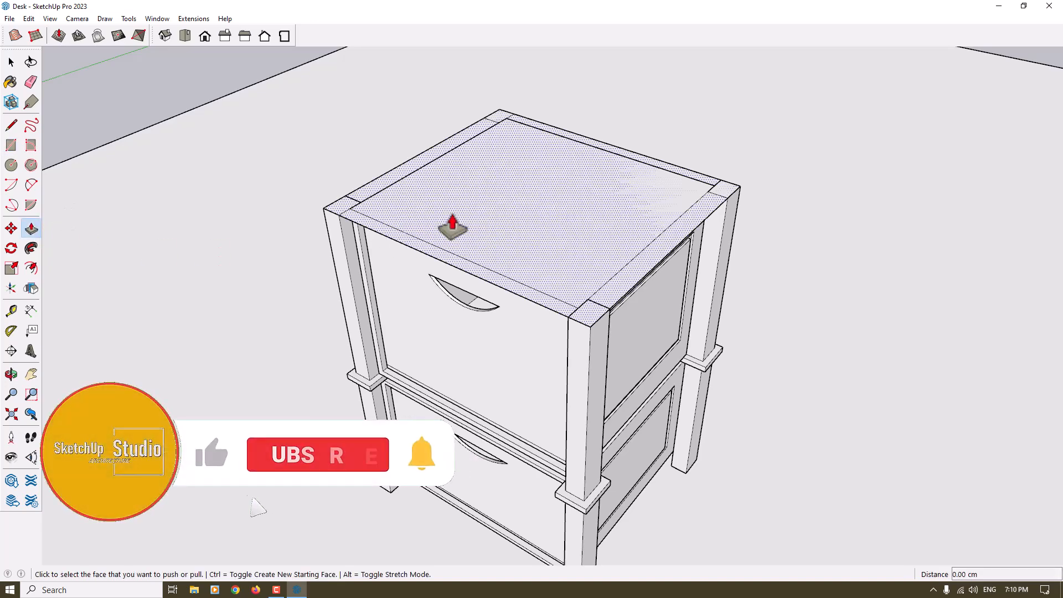
left_click(453, 226)
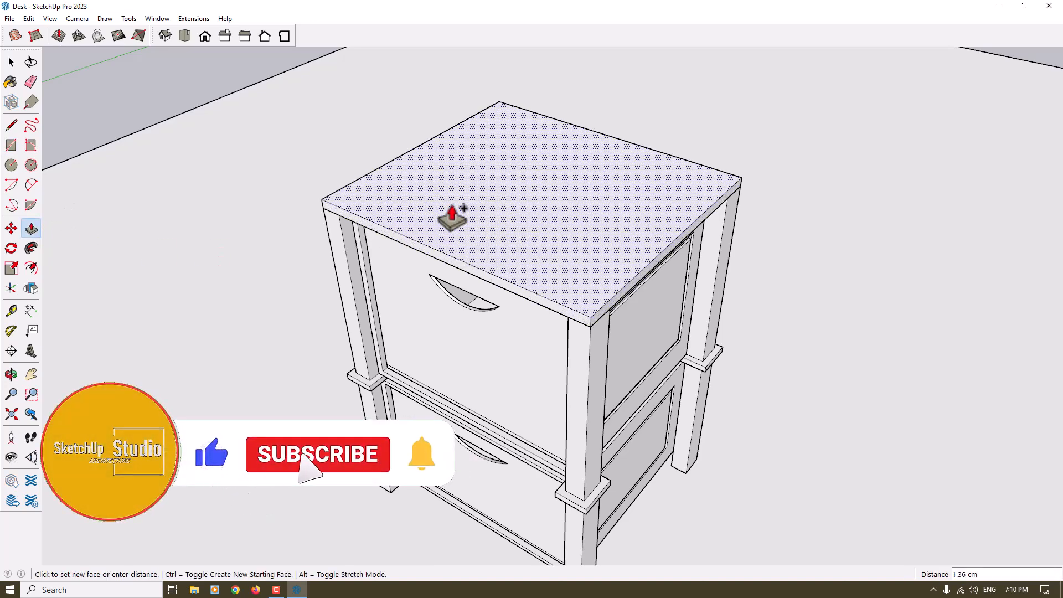
left_click(518, 287)
left_click(514, 298)
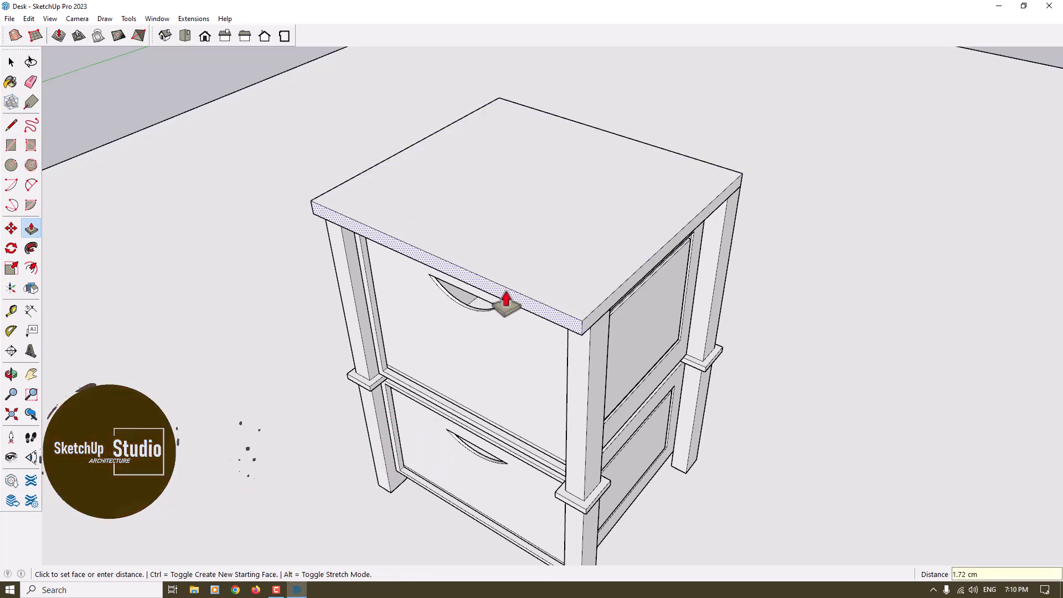
key("Return")
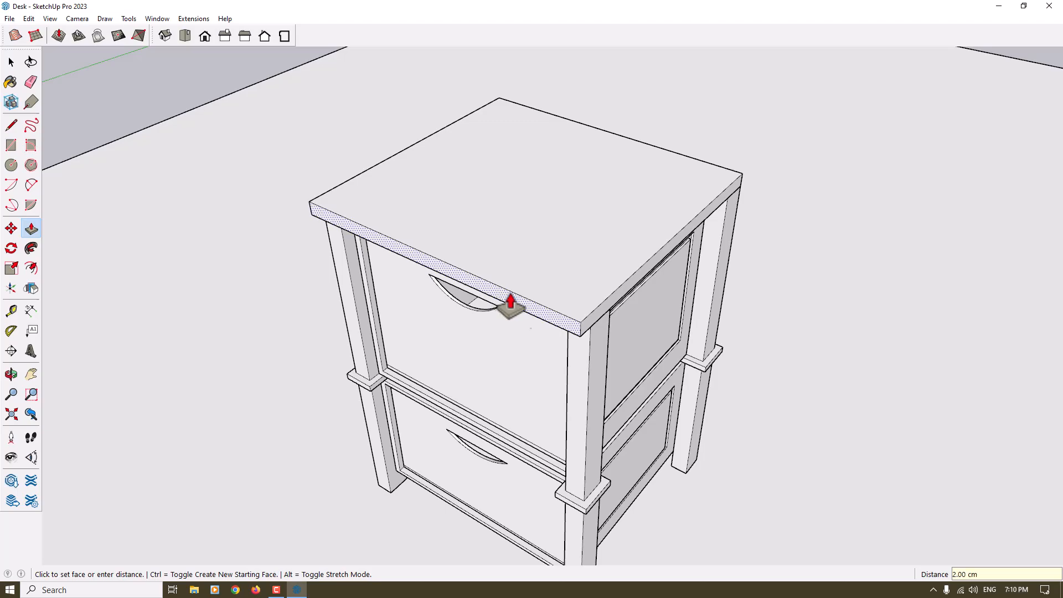
Extend the top slab's remaining side faces outward so they overhang the cabinet
middle_click_drag(594, 326, 579, 264)
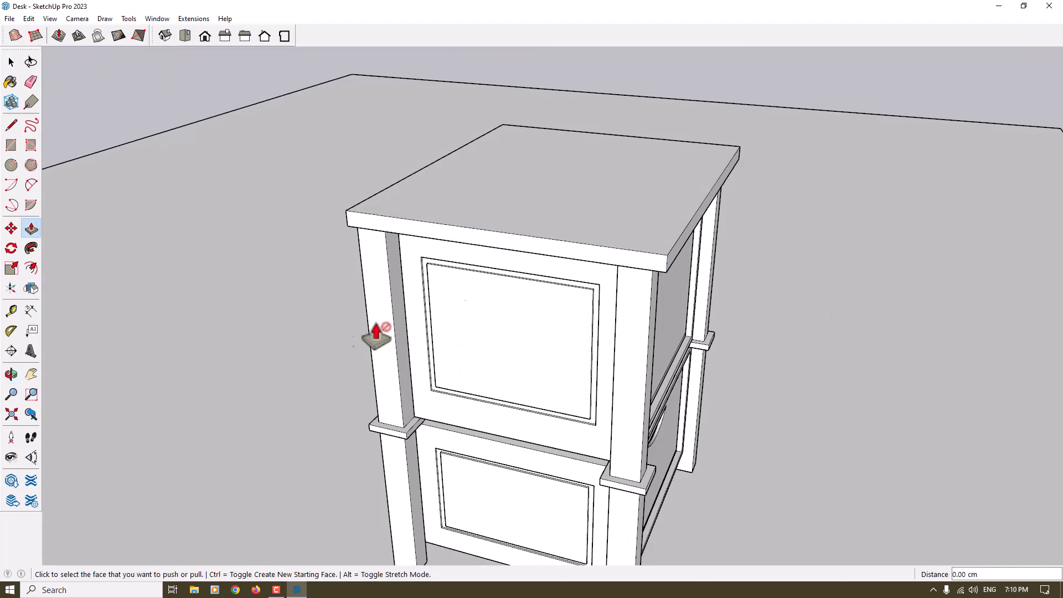
middle_click_drag(465, 309, 582, 263)
middle_click_drag(572, 227, 472, 293)
scroll(570, 242, "down", 5)
left_click(472, 293)
Select all of the top slab's geometry and make it a group
key("space")
scroll(640, 276, "up", 5)
scroll(643, 276, "up", 1)
scroll(643, 277, "down", 5)
middle_click_drag(643, 277, 558, 260)
scroll(560, 255, "up", 2)
double_click(559, 255)
right_click(559, 255)
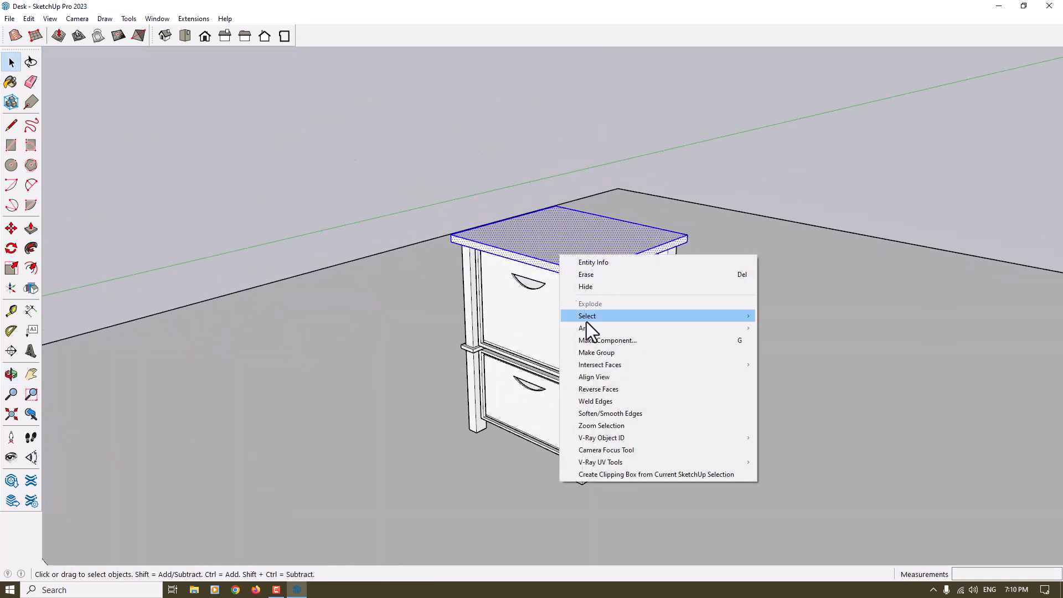
left_click(603, 354)
left_click(296, 207)
Pick the material 0012_Bisque from the Colors-Named collection
scroll(444, 227, "down", 2)
middle_click_drag(444, 227, 528, 239)
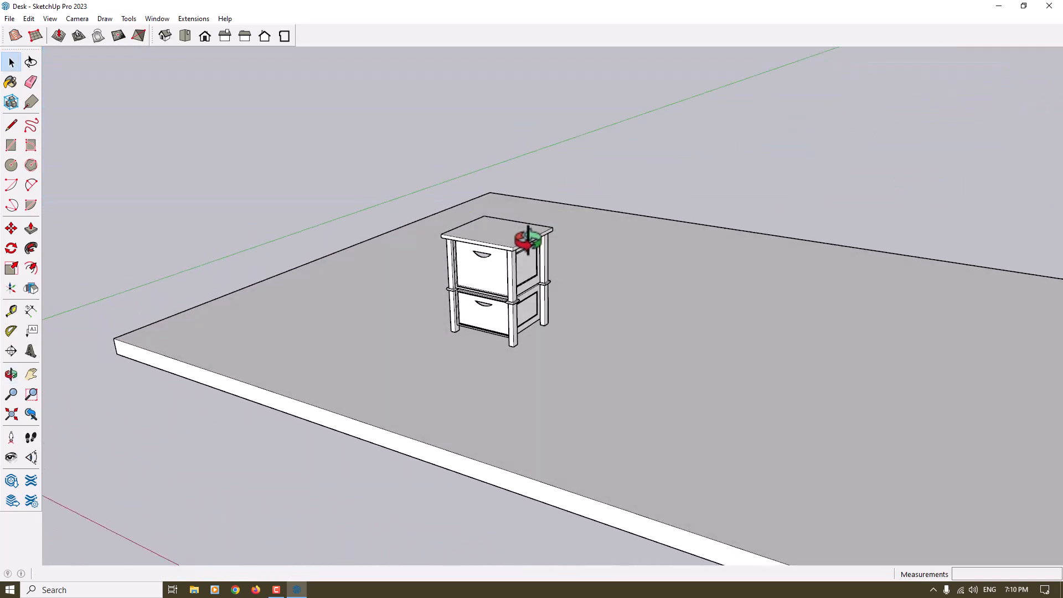
scroll(496, 278, "up", 3)
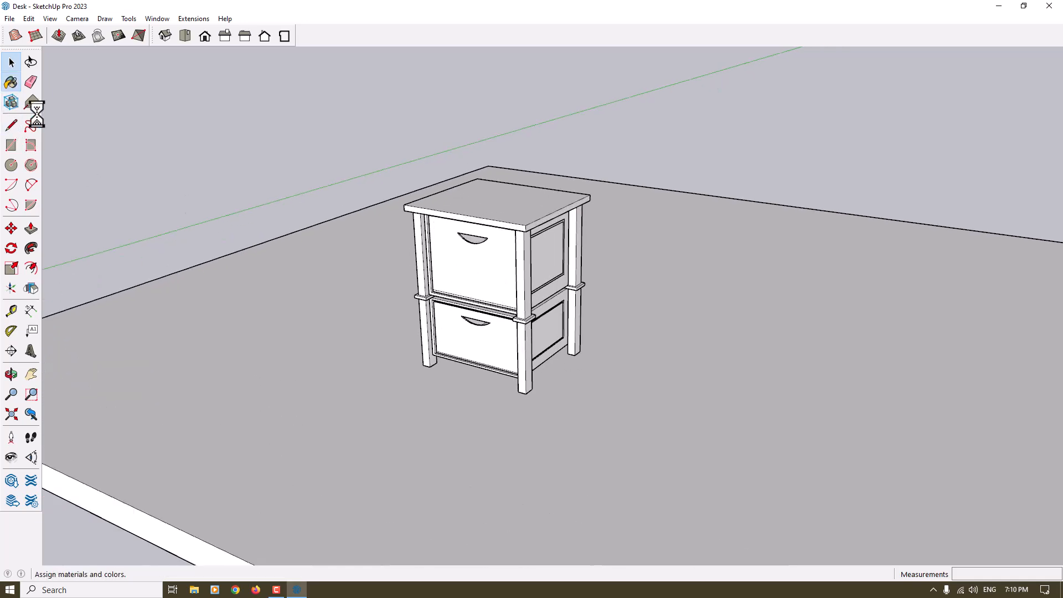
left_click(972, 155)
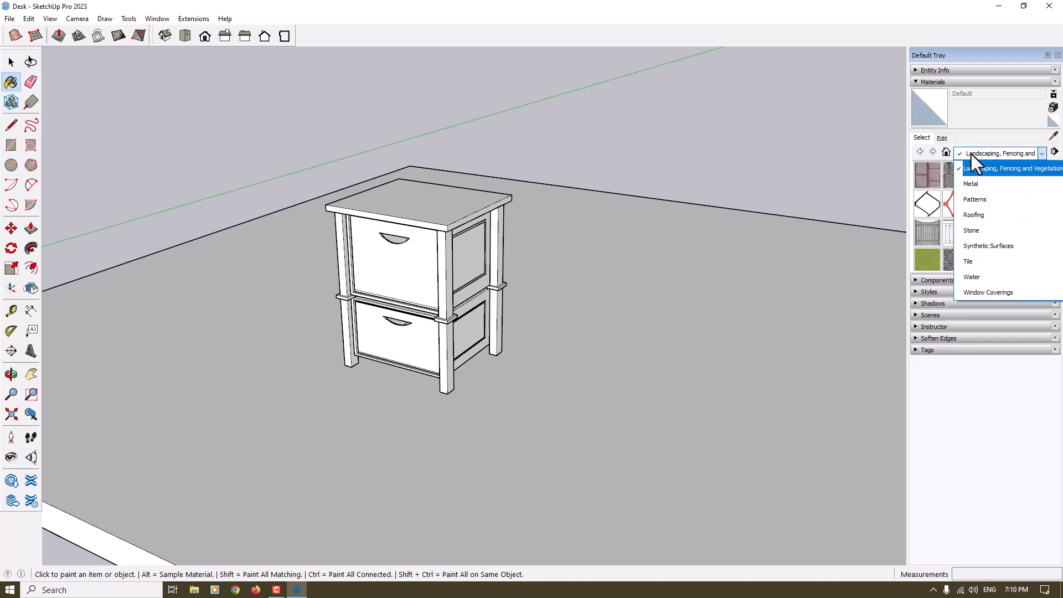
scroll(999, 241, "up", 1)
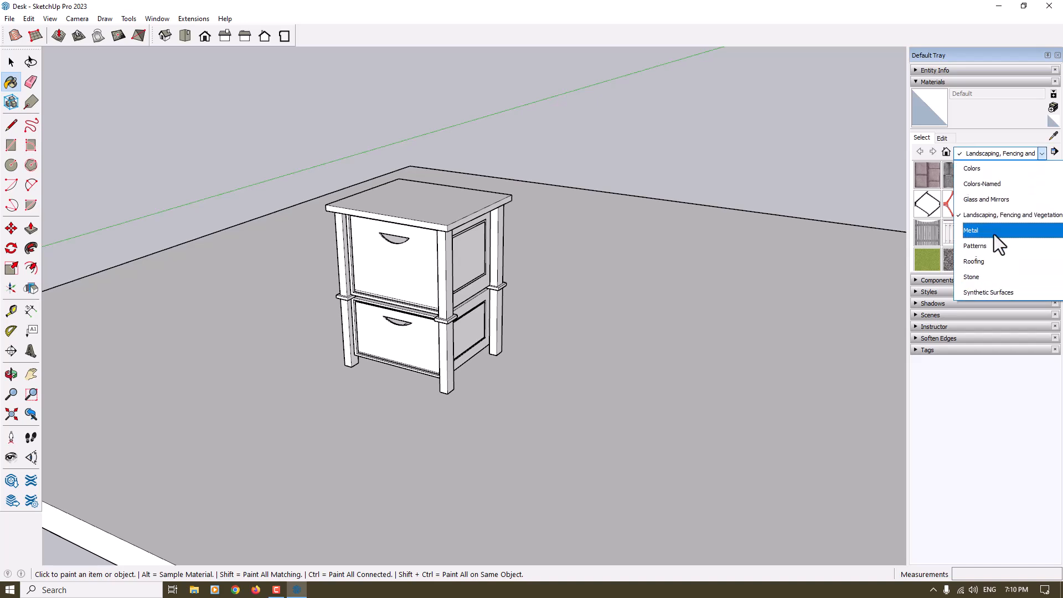
left_click(981, 186)
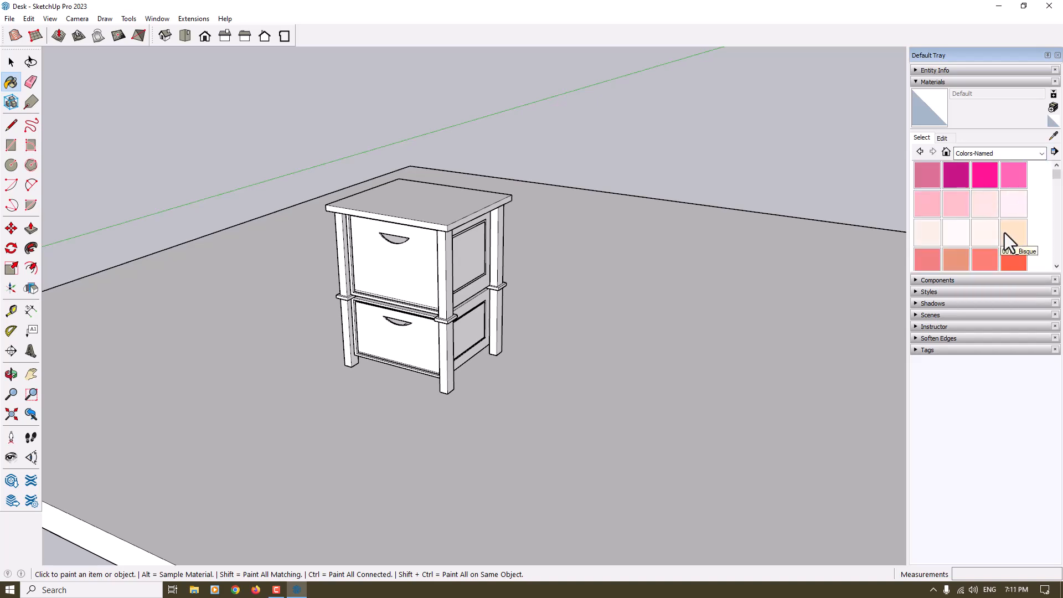
left_click(1005, 233)
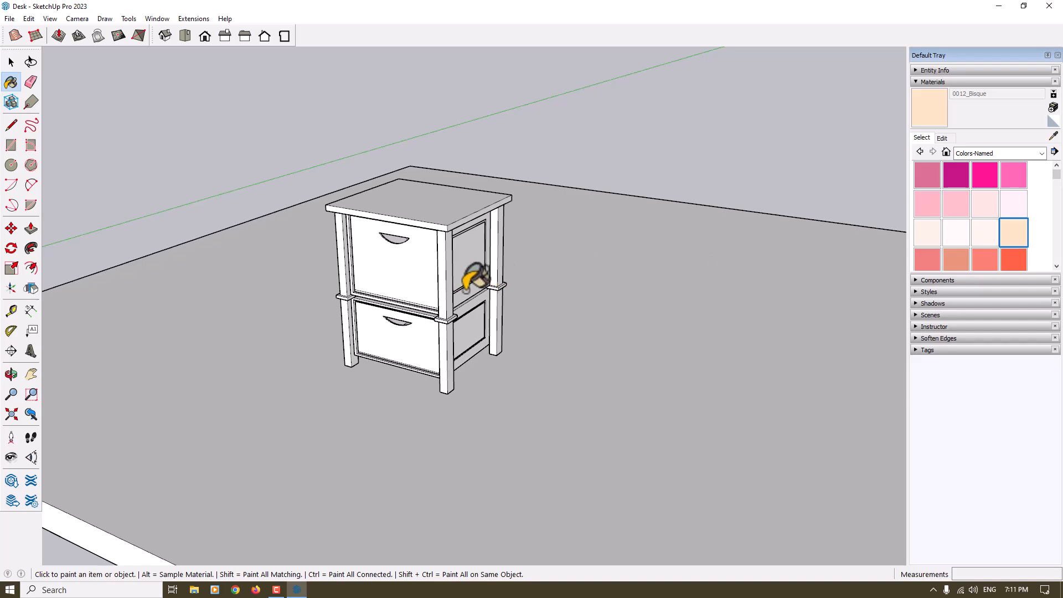
Open the leg for editing, select its whole geometry including the collar, and paint it 0012_Bisque
scroll(468, 280, "up", 4)
key("space")
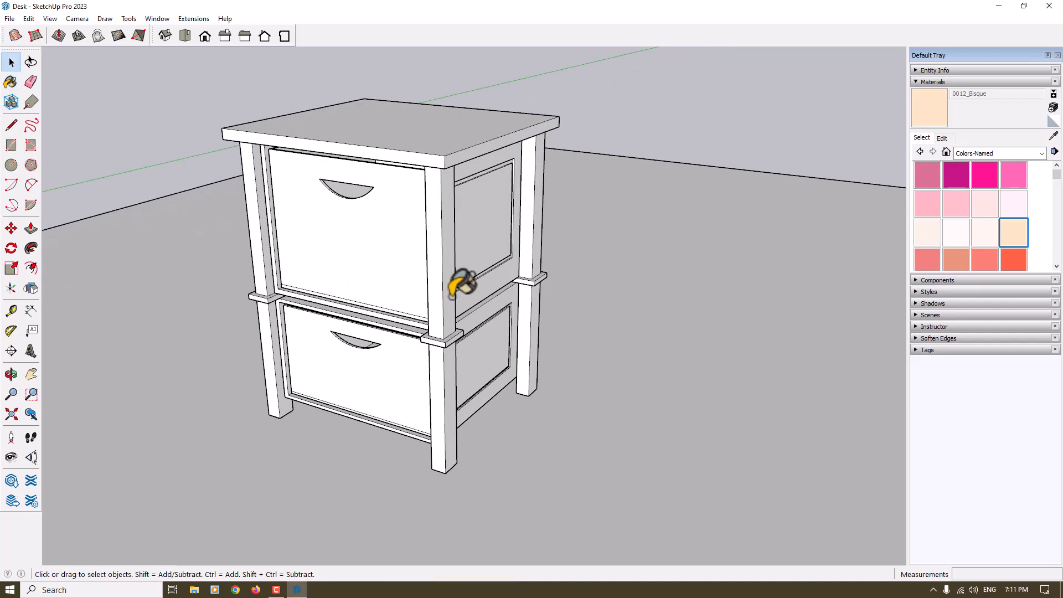
double_click(450, 296)
left_click(450, 296)
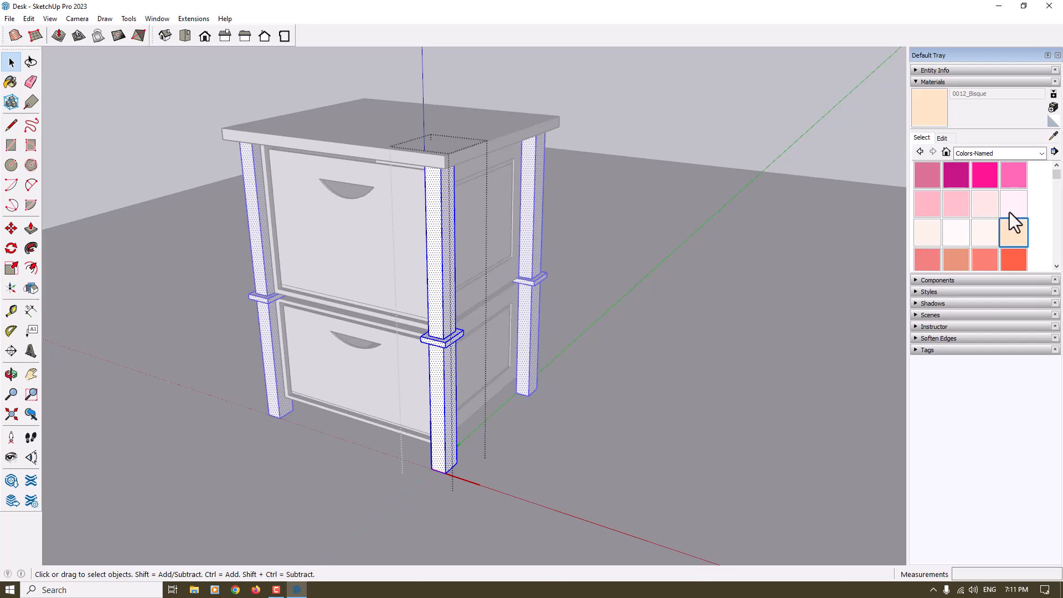
key("b")
left_click(435, 227)
middle_click_drag(484, 183, 212, 264)
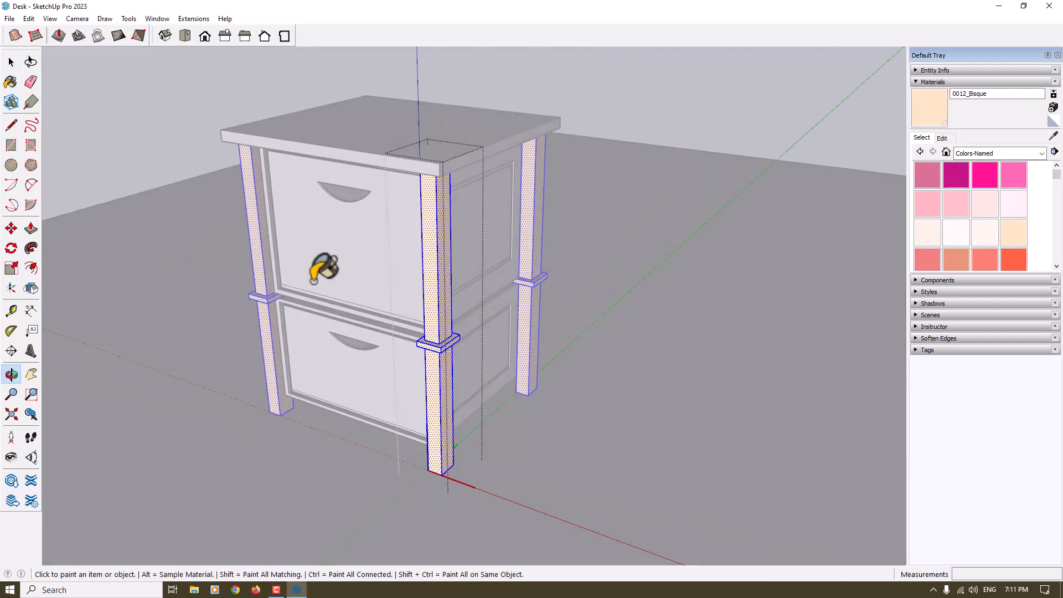
key("space")
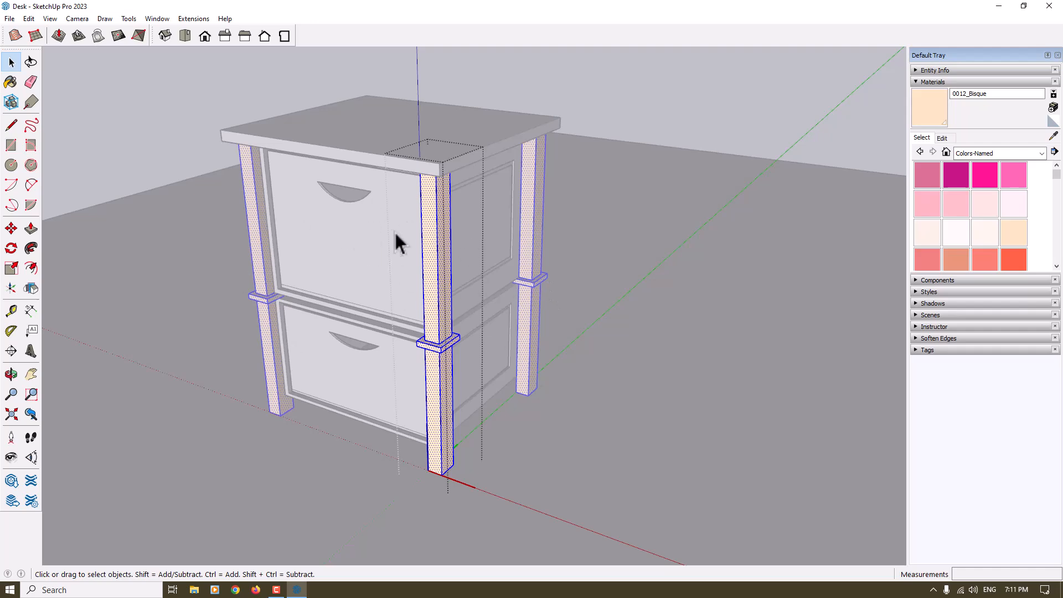
scroll(571, 214, "down", 6)
left_click(570, 213)
Paint the upper and lower drawers with 0036_BurlyWood from the named colours
scroll(560, 184, "up", 4)
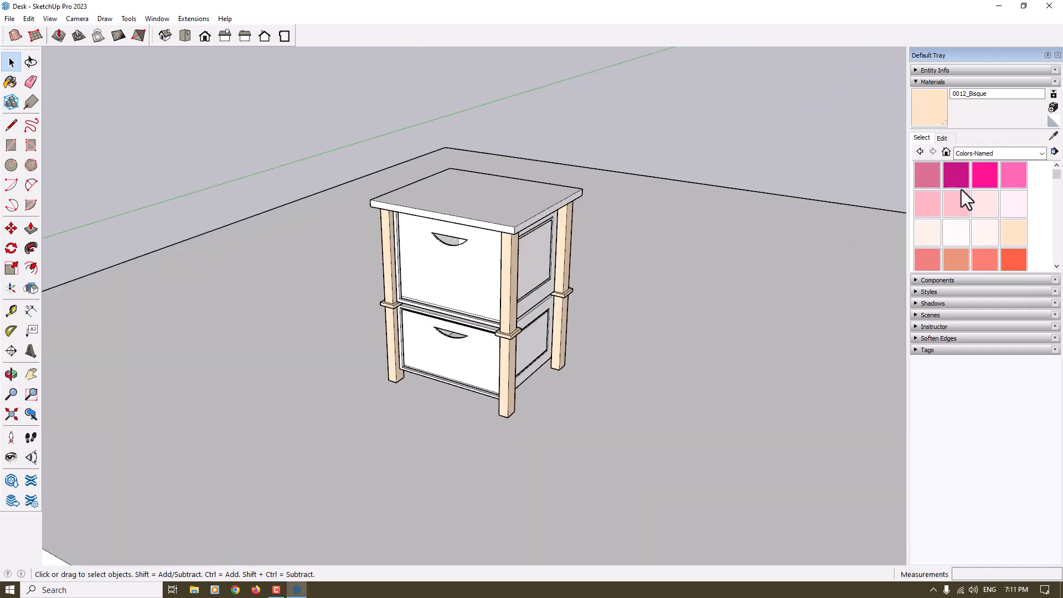
scroll(984, 188, "down", 6)
scroll(1016, 216, "up", 4)
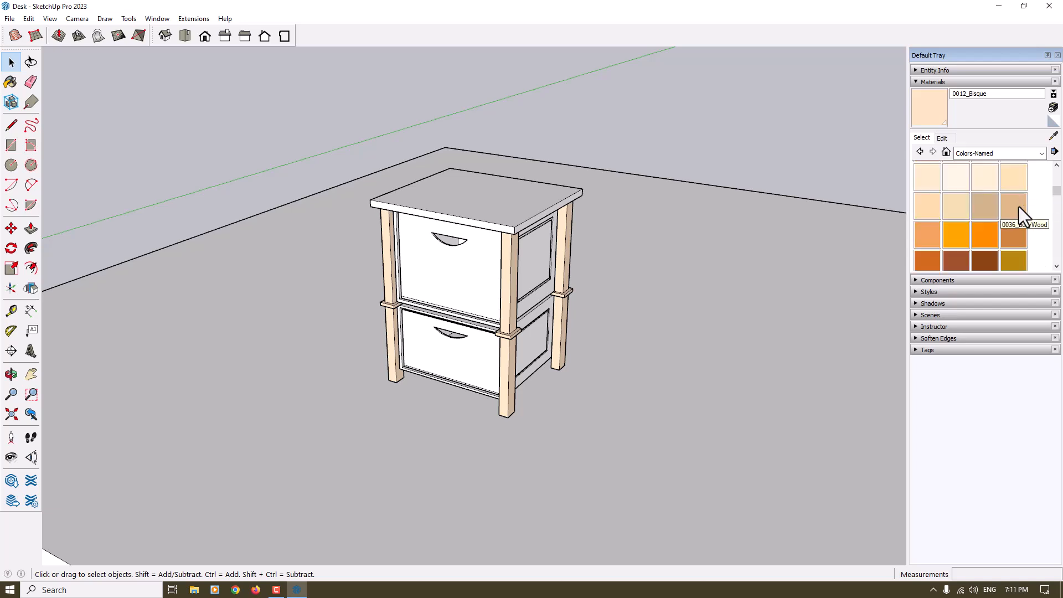
left_click(1019, 207)
scroll(556, 281, "up", 2)
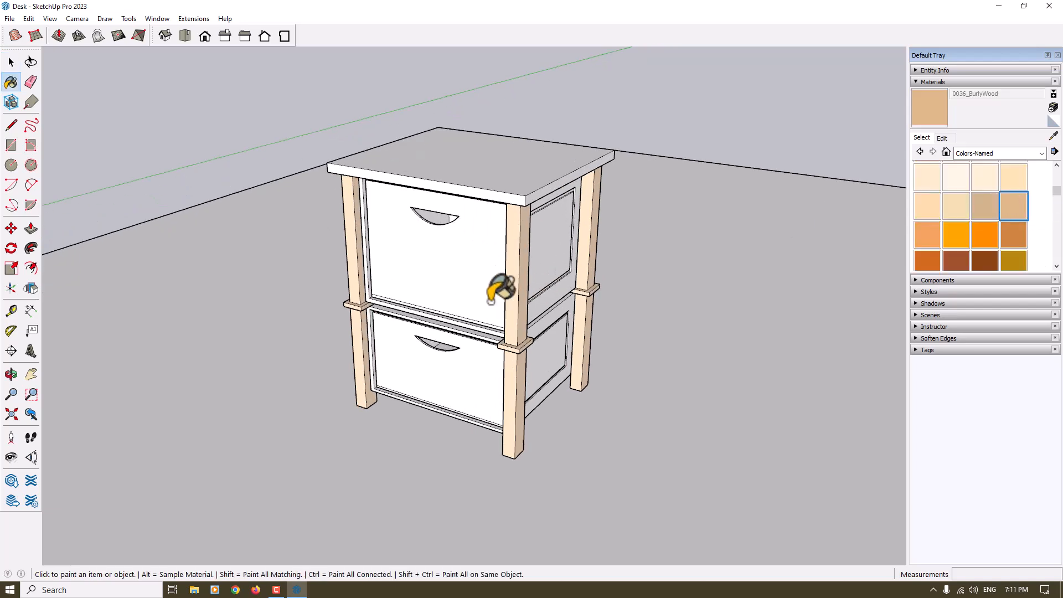
left_click(496, 289)
left_click(490, 359)
middle_click_drag(490, 359, 437, 310)
Paint the upper and lower boxes and the top slab with 0035_Tan
left_click(984, 213)
left_click(546, 248)
left_click(558, 344)
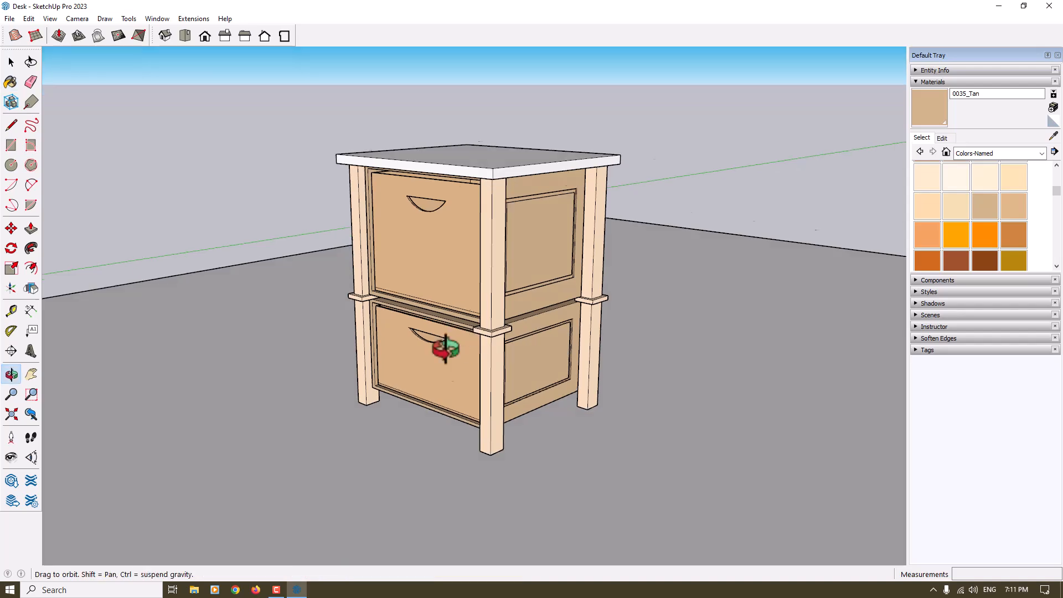
middle_click_drag(448, 348, 442, 423)
left_click(521, 177)
Examine the painted cabinet from different distances and angles
scroll(488, 239, "down", 4)
mouse_move(487, 237)
middle_mouse_down()
mouse_move(648, 230)
mouse_move(475, 251)
mouse_move(622, 275)
mouse_move(637, 265)
mouse_move(532, 258)
mouse_move(523, 230)
middle_mouse_up()
scroll(486, 244, "up", 3)
scroll(473, 255, "down", 1)
key("space")
scroll(474, 257, "down", 4)
scroll(491, 216, "up", 3)
scroll(493, 218, "down", 3)
scroll(523, 228, "up", 4)
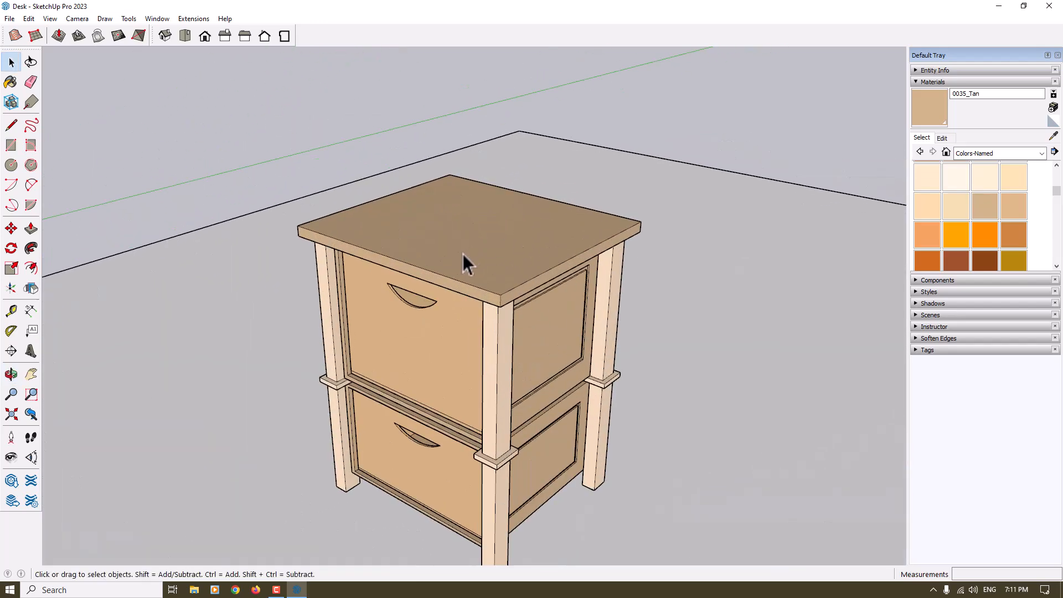
Search the 3D Warehouse components for "Clock" and place the flat digital clock model on the desk top
left_click(923, 81)
left_click(928, 93)
left_click(978, 163)
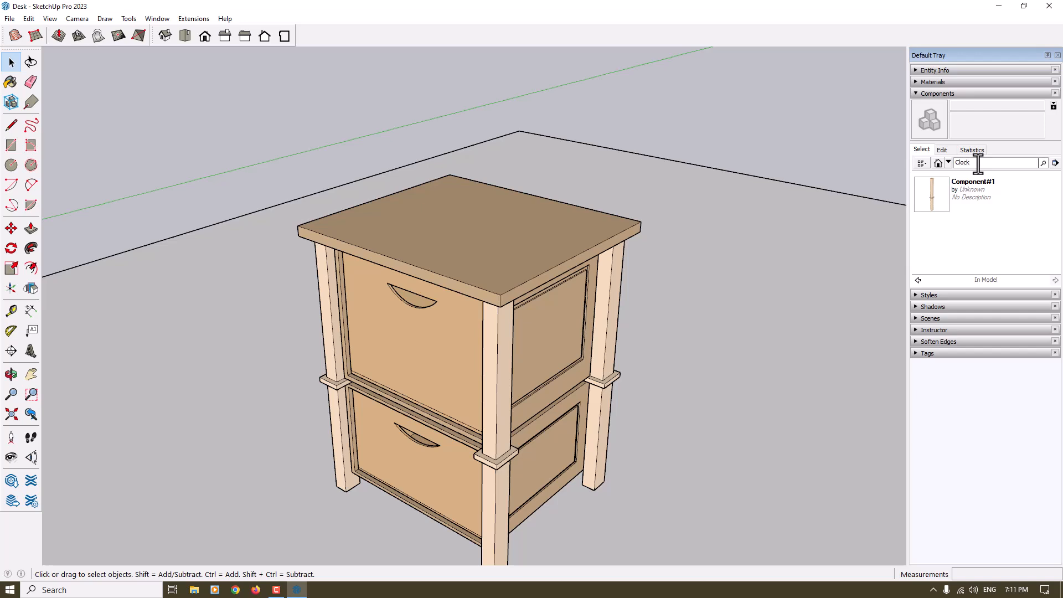
key("Return")
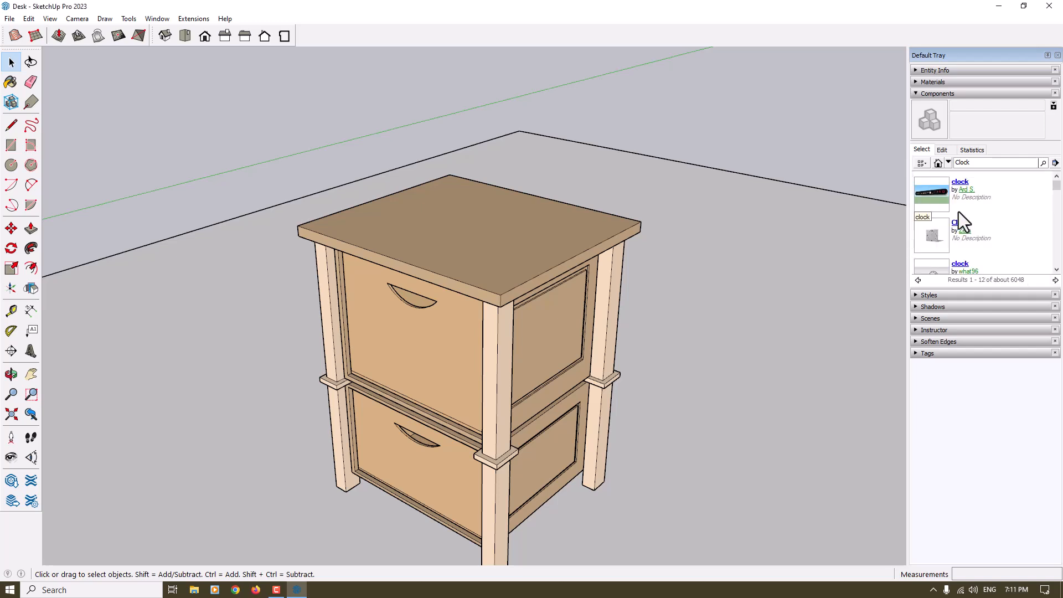
scroll(959, 215, "down", 2)
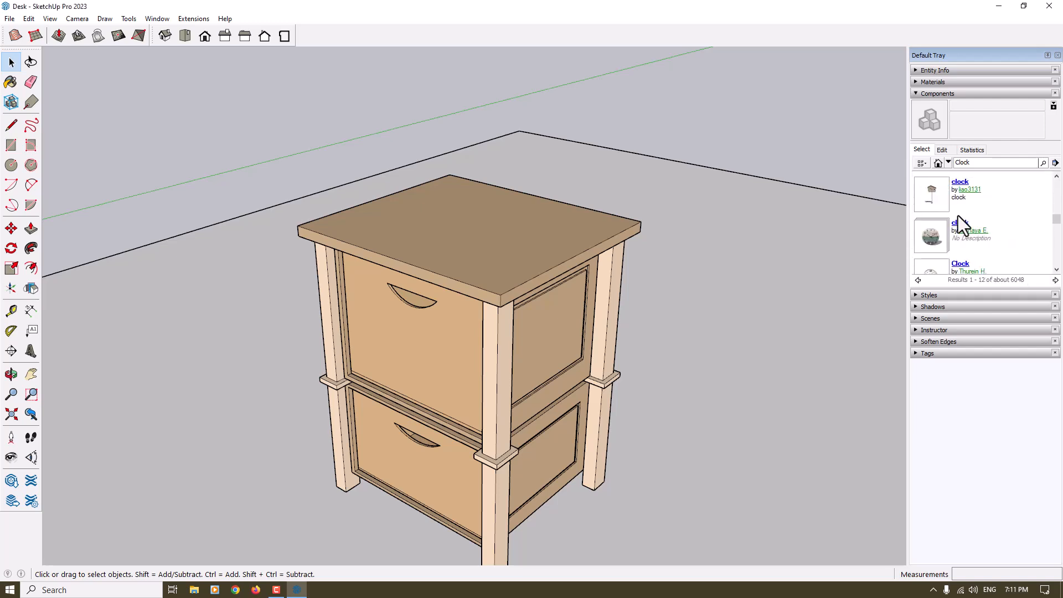
scroll(958, 214, "down", 3)
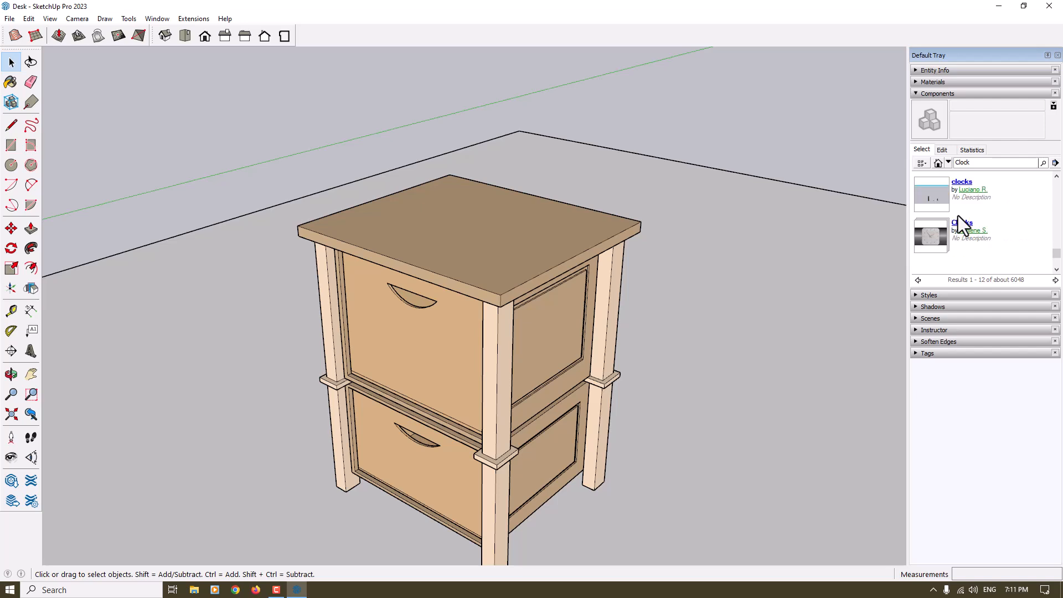
left_click(938, 237)
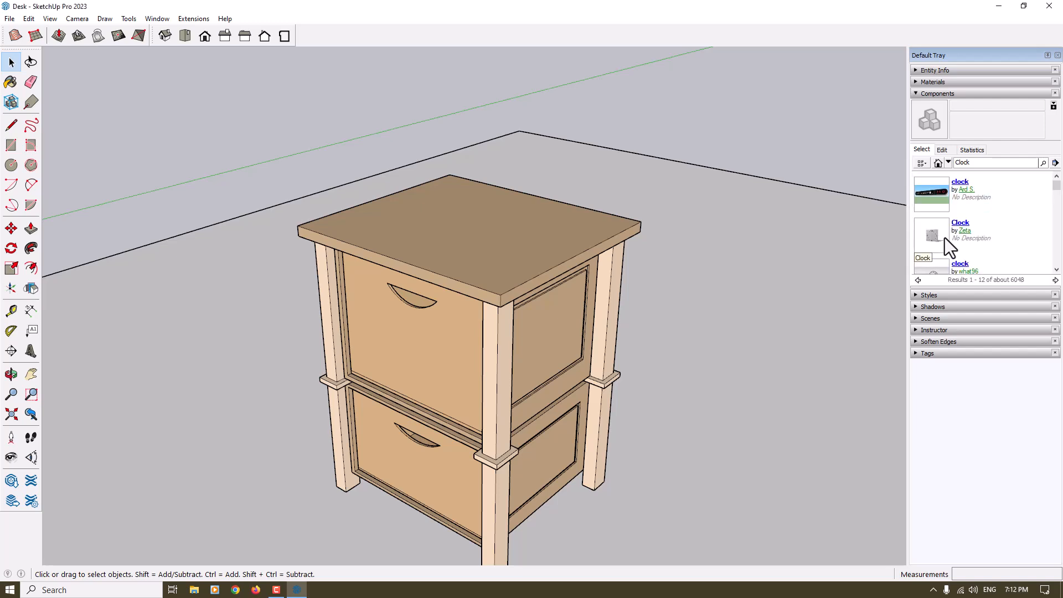
left_click(942, 191)
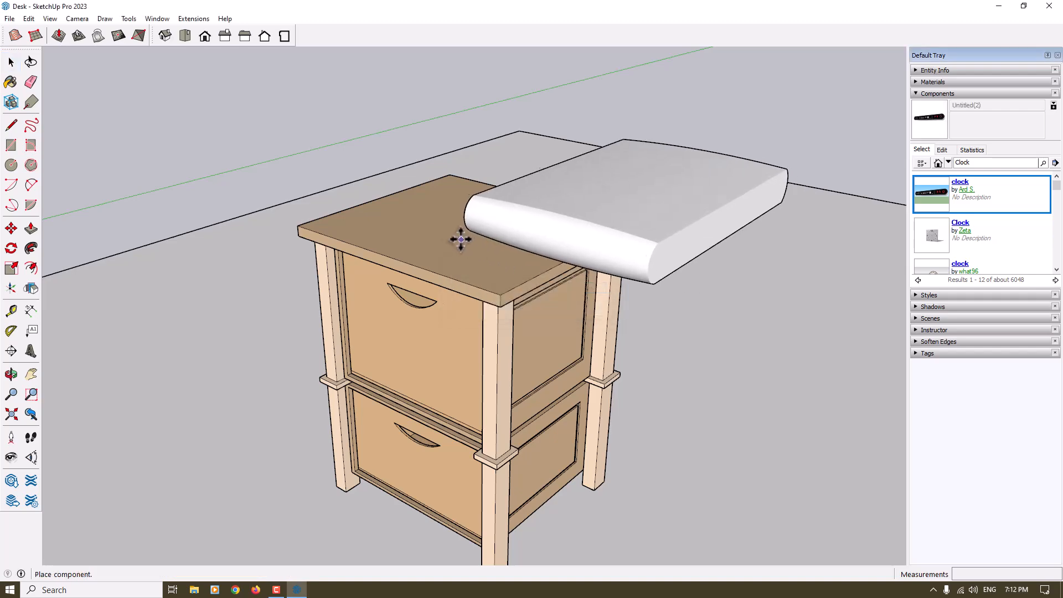
left_click(433, 237)
Scale the clock down uniformly by a factor of about 0.37
middle_click_drag(477, 327, 1055, 285)
scroll(684, 399, "down", 3)
scroll(498, 260, "up", 5)
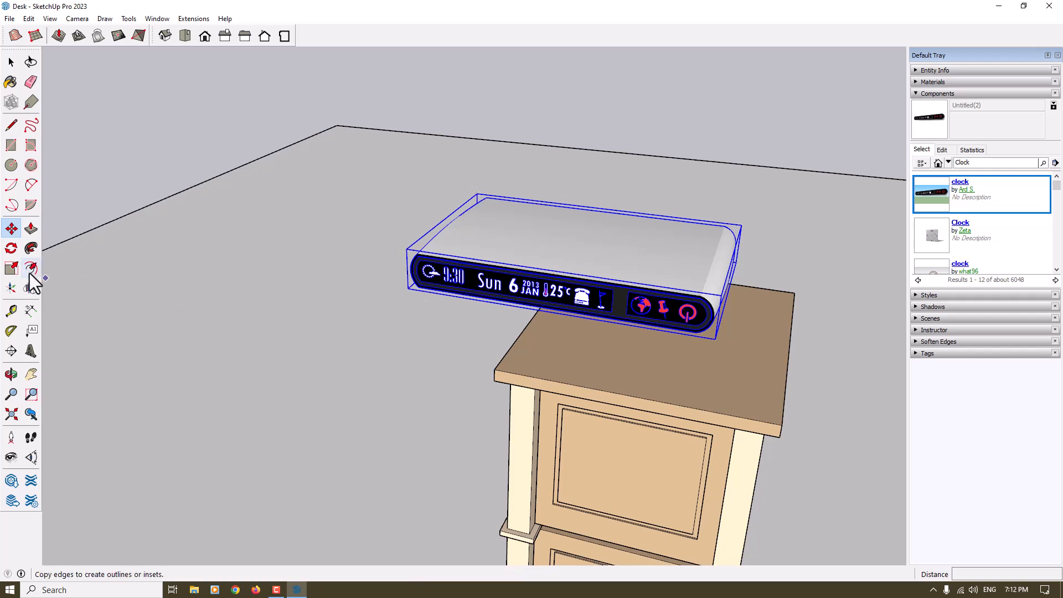
left_click(12, 269)
left_click(431, 274)
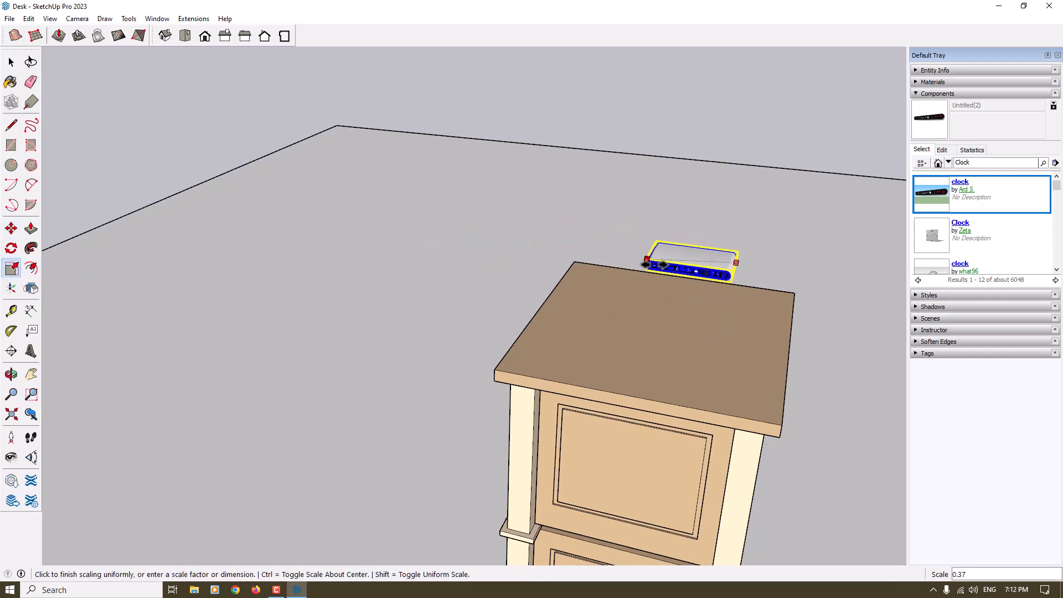
left_click(638, 263)
Rotate the clock about 75 degrees in the plane of the desk top
left_click(11, 249)
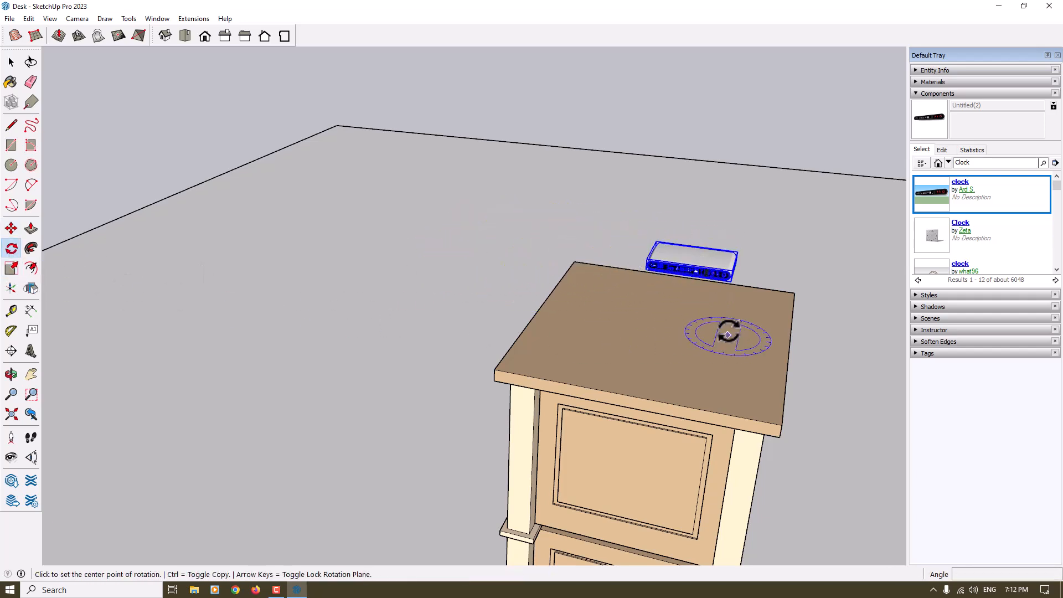
left_click(727, 303)
left_click(689, 299)
left_click(688, 341)
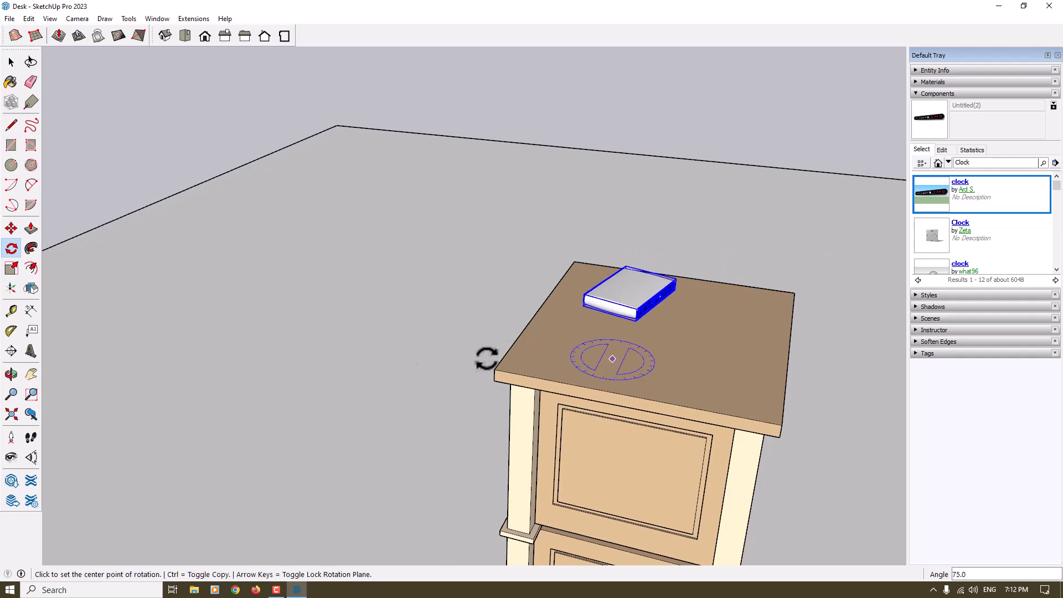
Move the clock across the desk top to its front right corner, with the display facing the drawer side
left_click(11, 228)
middle_click_drag(665, 316, 67, 310)
scroll(419, 438, "up", 3)
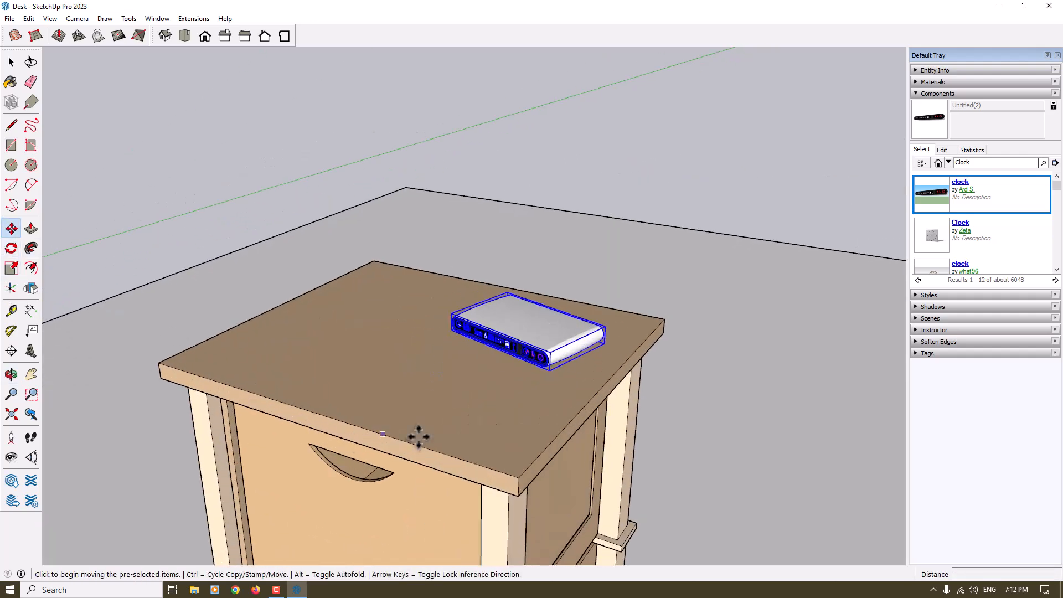
left_click(568, 393)
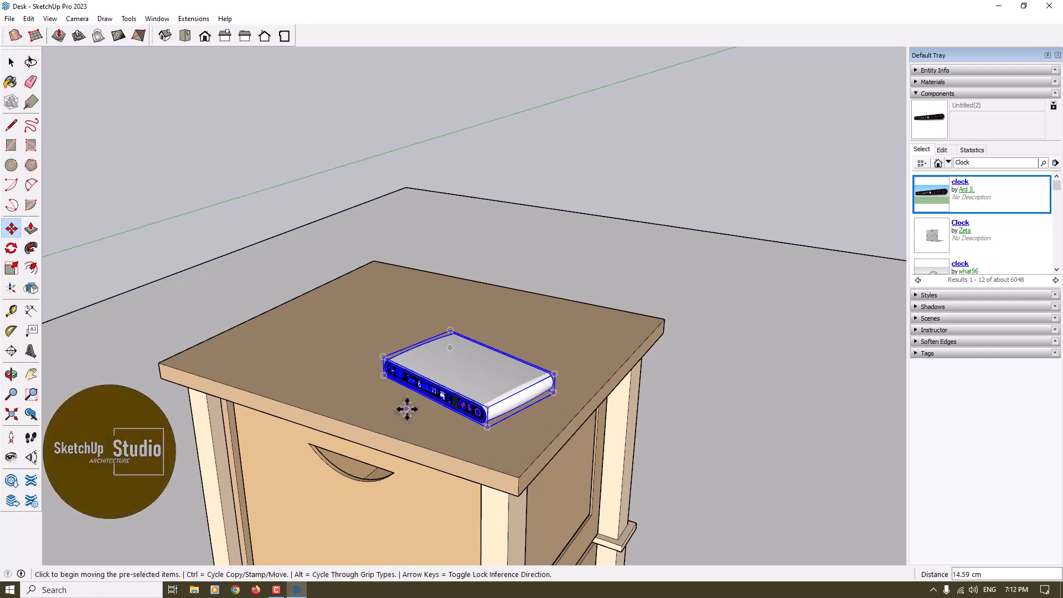
left_click(419, 427)
scroll(523, 332, "down", 5)
middle_click_drag(522, 333, 559, 346)
scroll(492, 384, "up", 4)
scroll(384, 290, "down", 5)
middle_click_drag(387, 288, 558, 257)
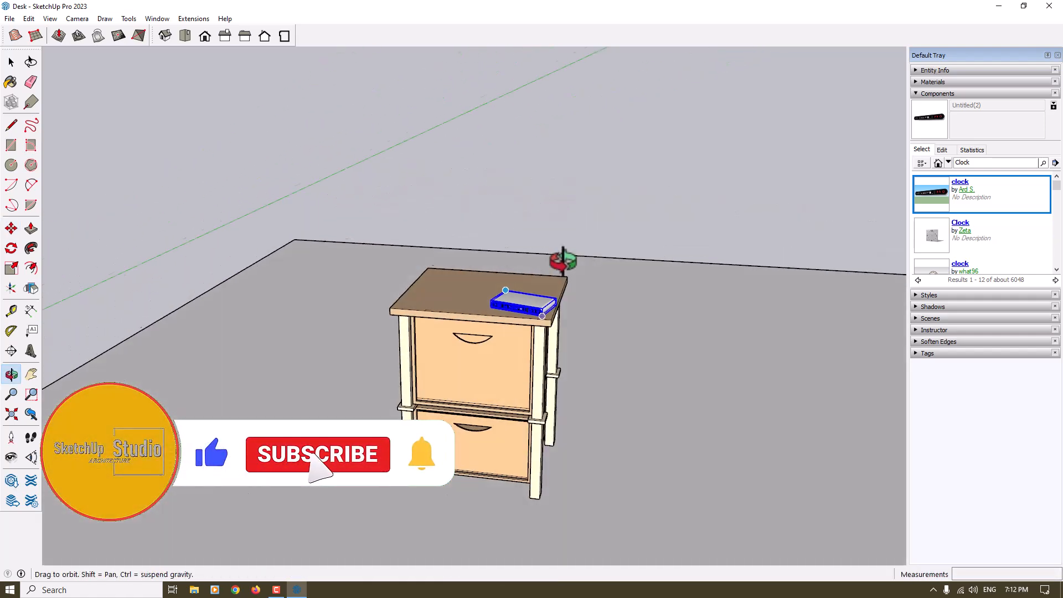
key("space")
scroll(502, 327, "up", 3)
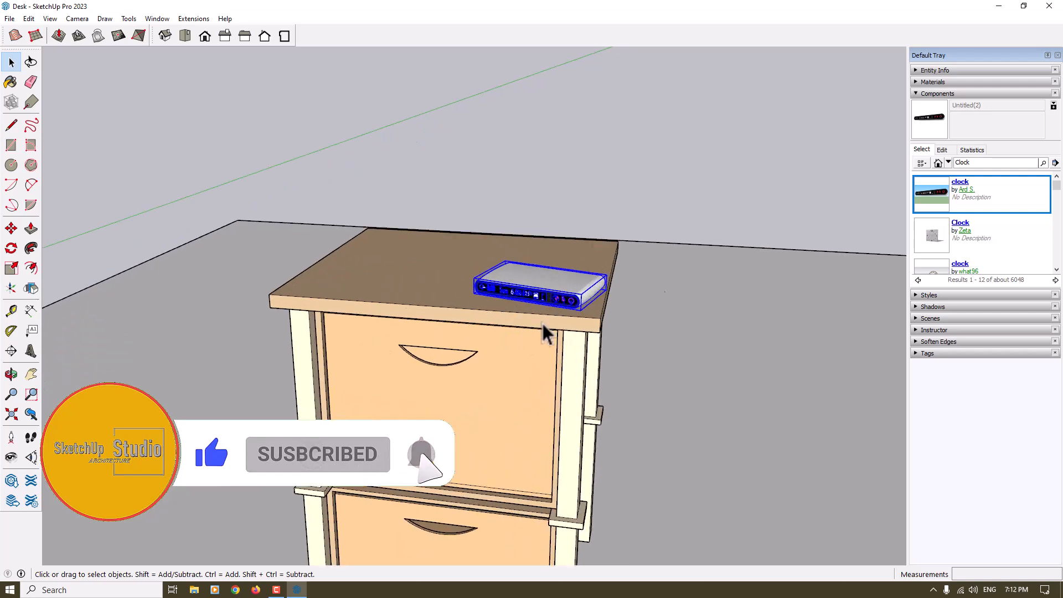
Search the 3D Warehouse components for "Vase" and open a collection of vase models from the results
double_click(968, 162)
type("V")
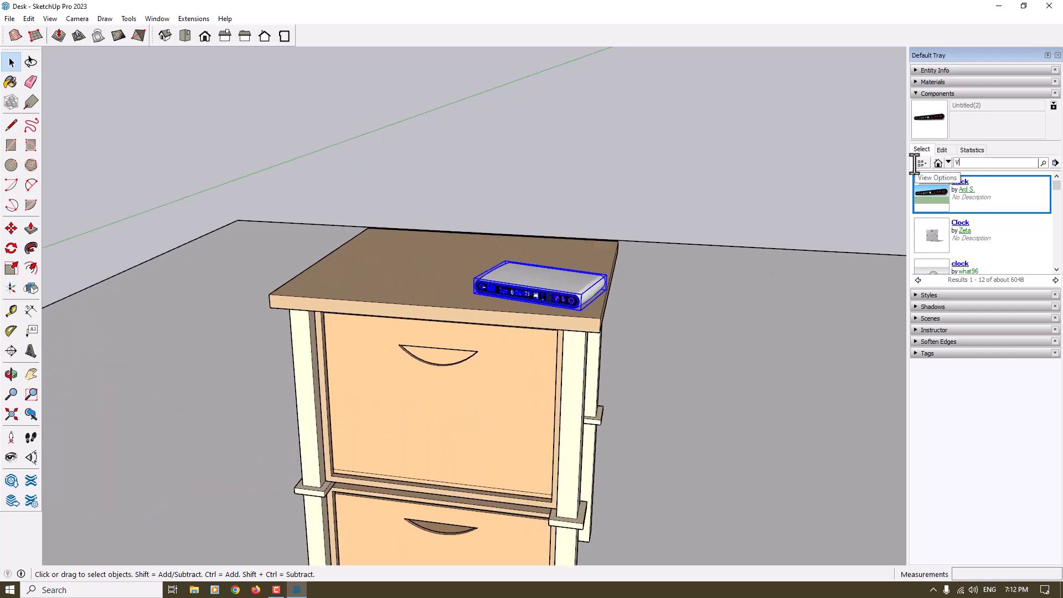
type("ase")
key("Return")
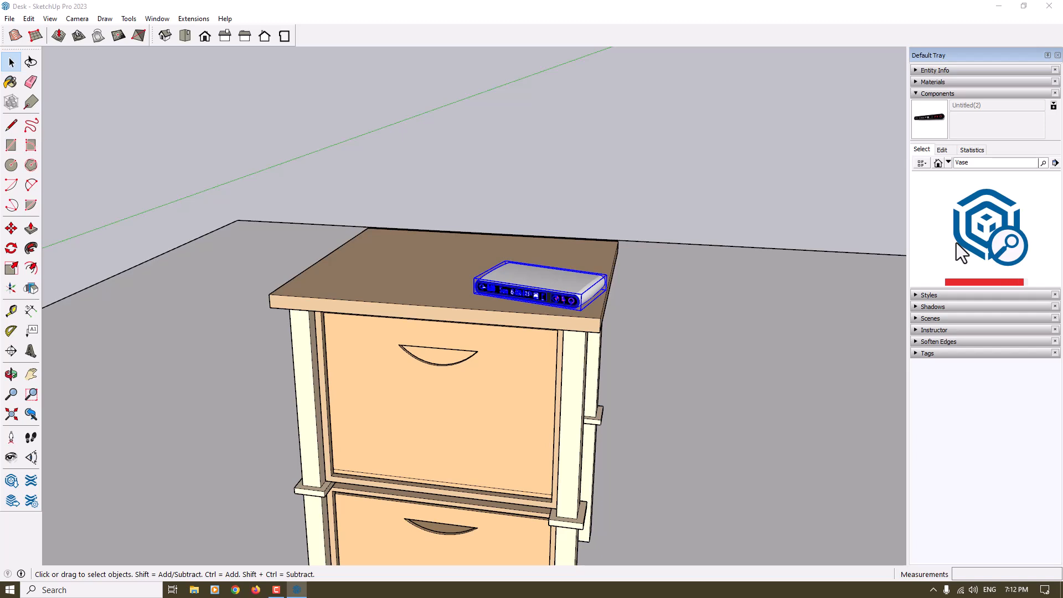
scroll(941, 213, "down", 3)
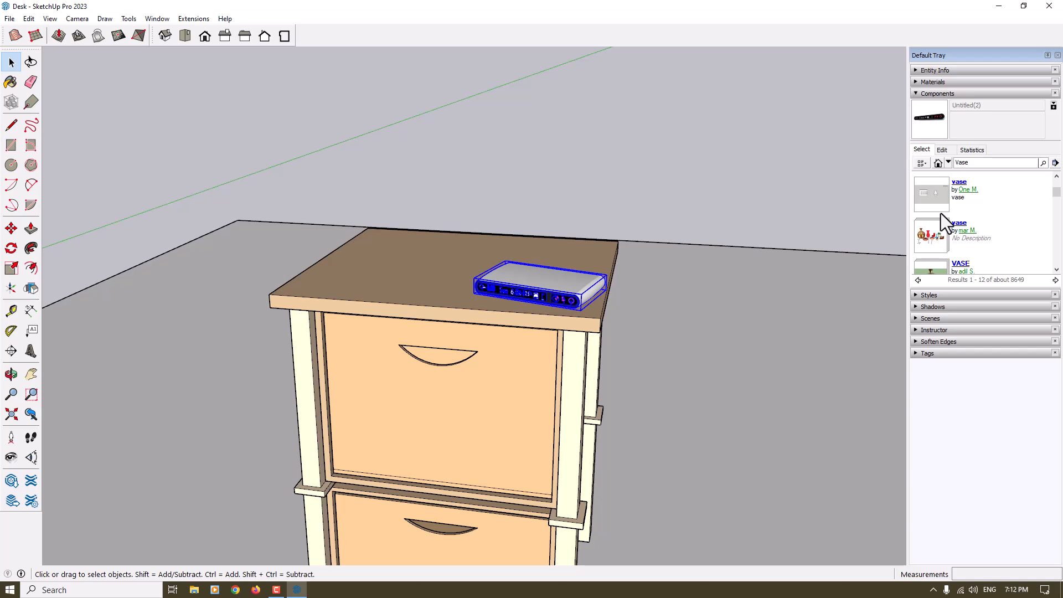
scroll(941, 215, "down", 3)
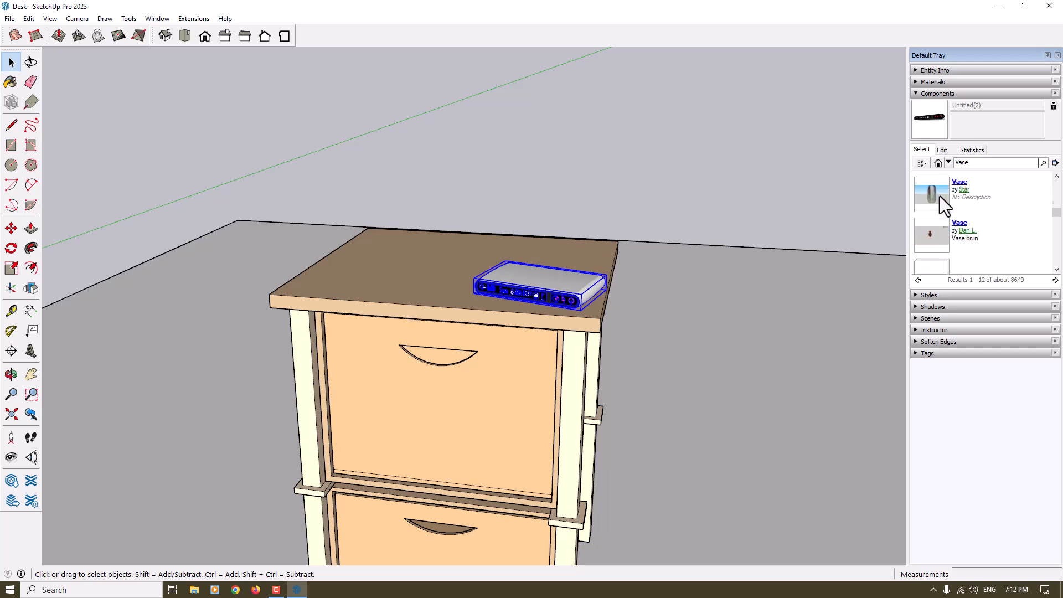
left_click(942, 232)
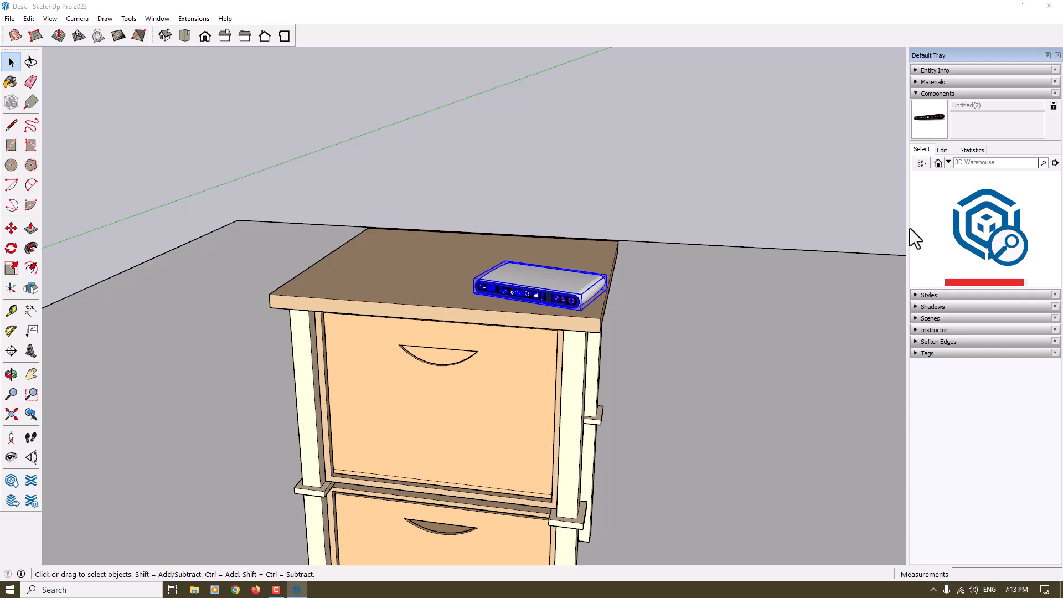
Choose the "kwiat" flower vase from the collection and place it on the desk top beside the clock
scroll(943, 221, "down", 2)
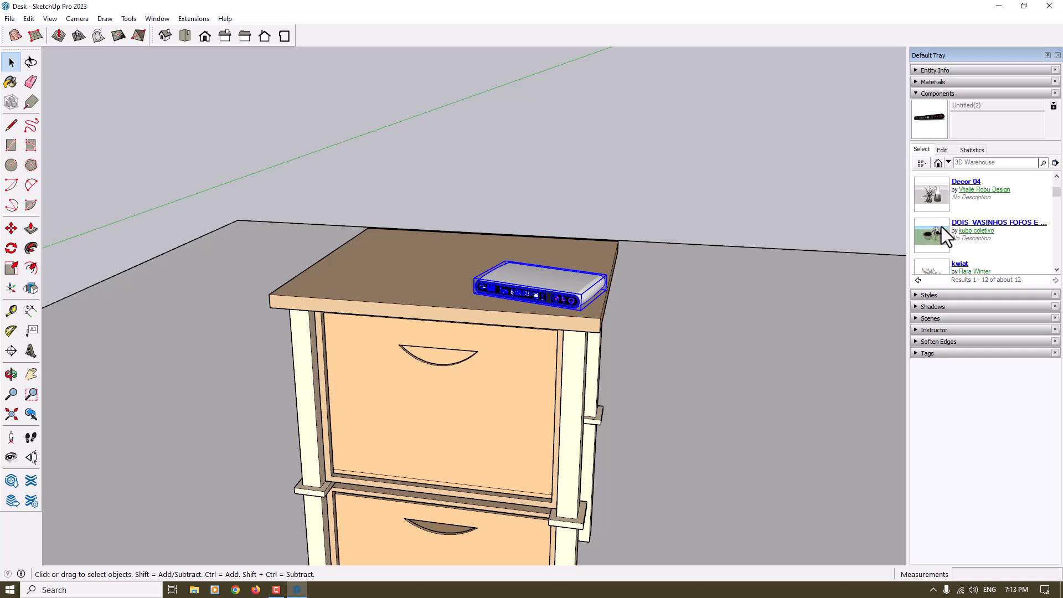
left_click(940, 229)
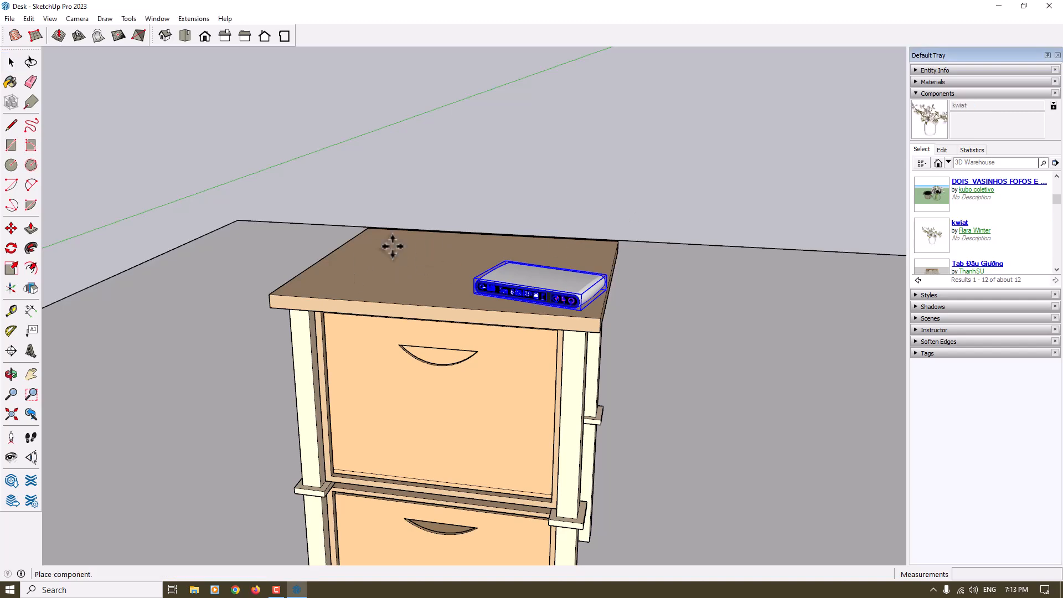
scroll(392, 247, "down", 2)
middle_click_drag(411, 247, 585, 328)
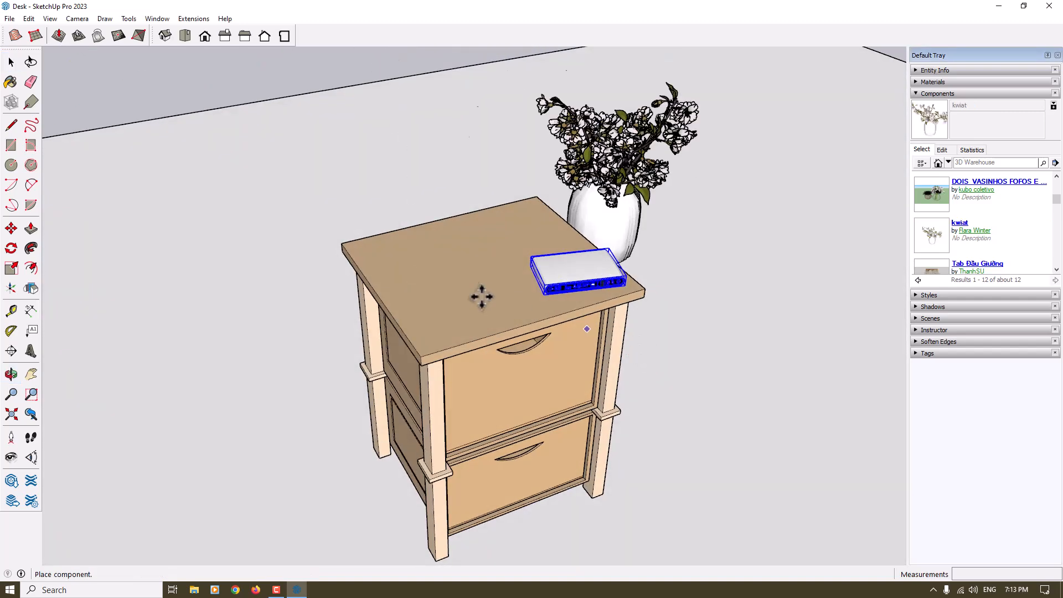
left_click(436, 355)
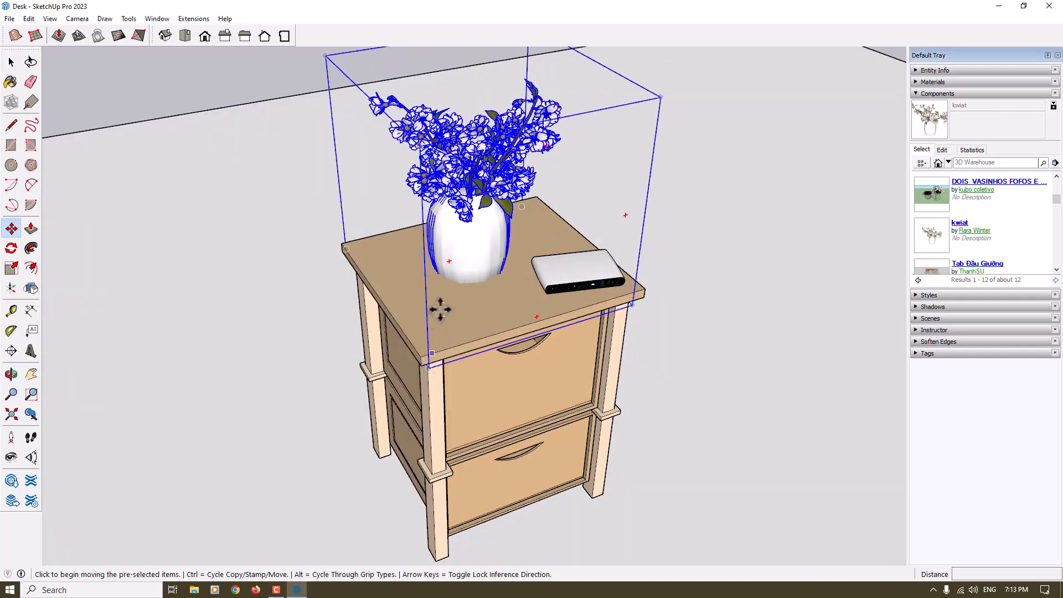
Move the flower vase so its bounding box's lower front corner rests on the desk top near the front left corner
left_click(476, 286)
left_click(405, 289)
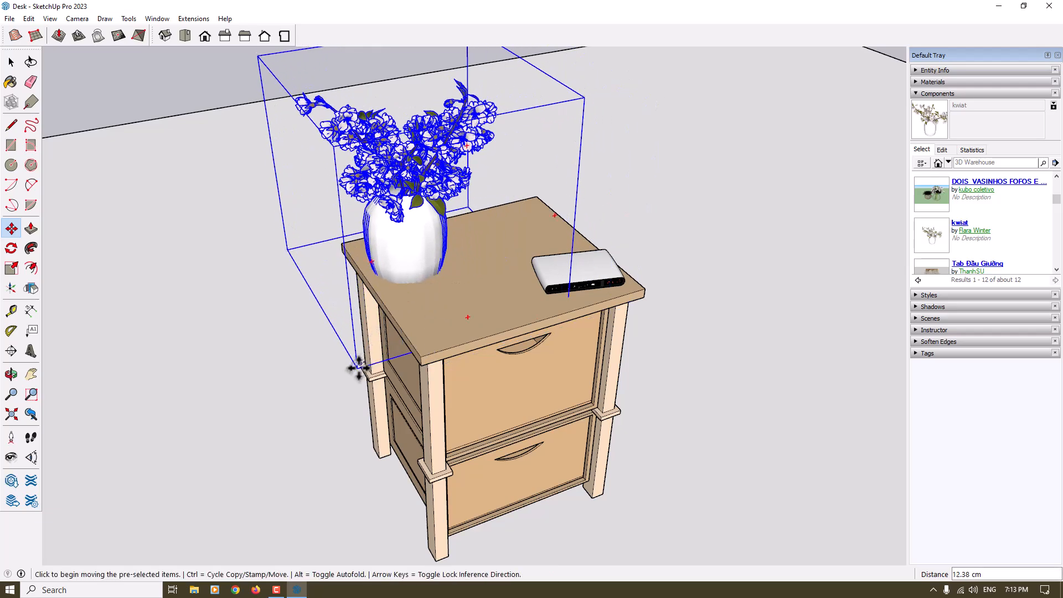
middle_click_drag(358, 369, 280, 309)
left_click(320, 317)
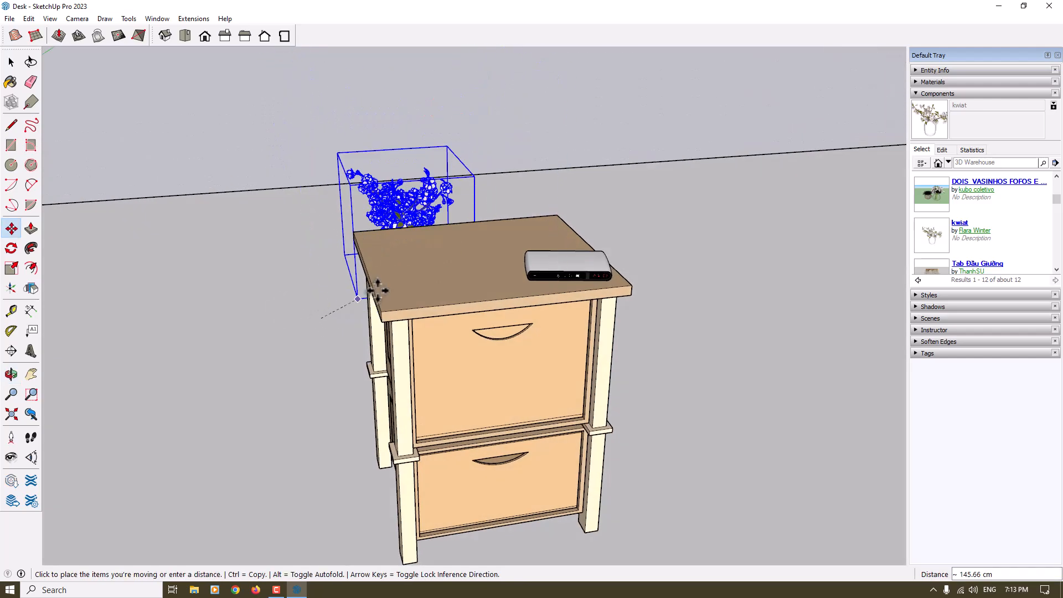
left_click(386, 286)
Scale the flower vase down uniformly by a factor of about 0.57
left_click(11, 268)
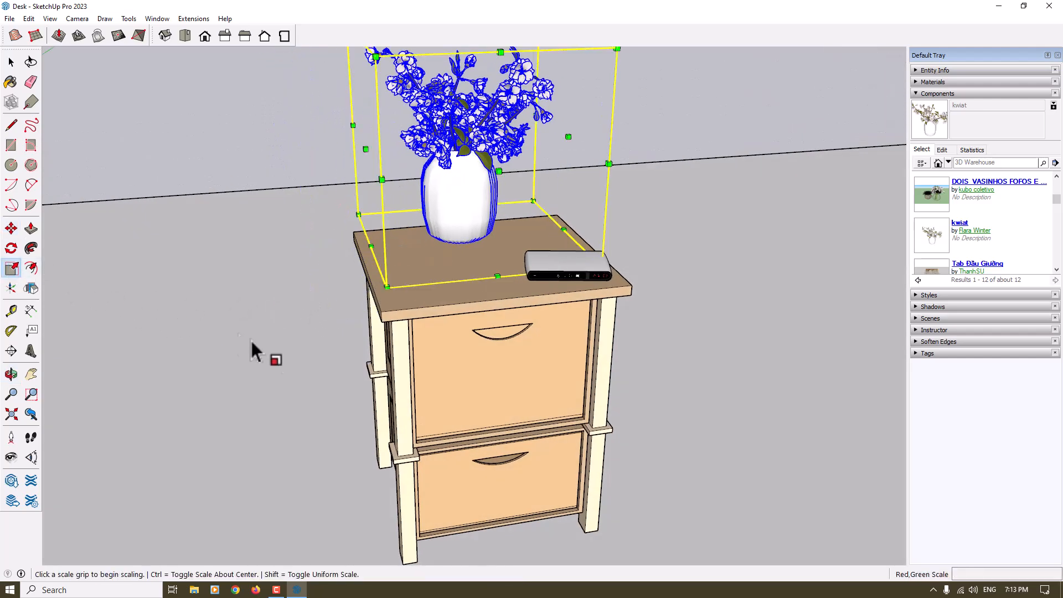
scroll(239, 345, "down", 3)
left_click(414, 165)
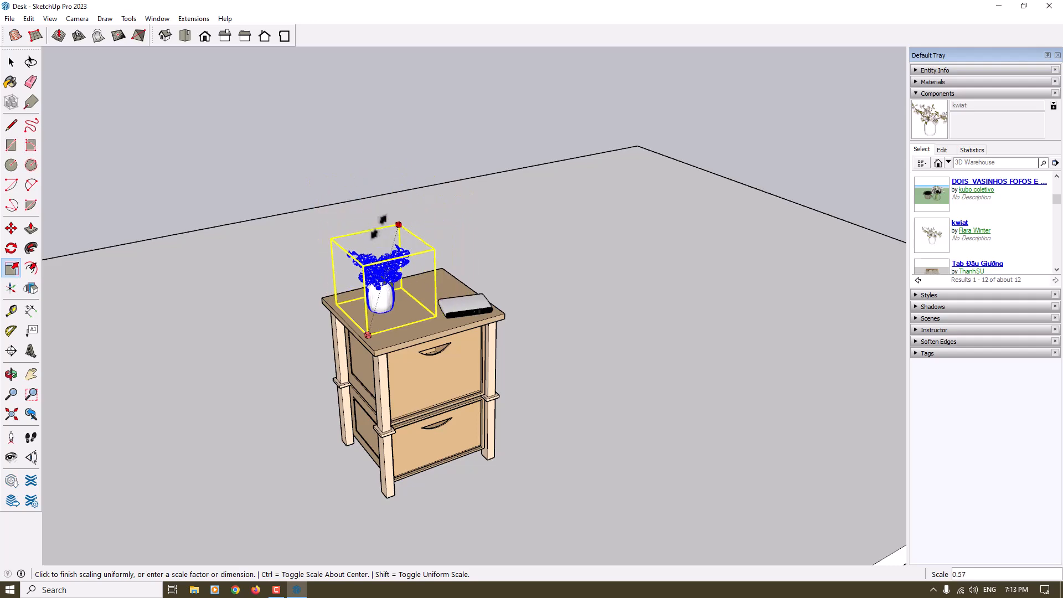
left_click(380, 227)
Move the flower vase across the desk top to stand behind the clock near the right edge
left_click(11, 228)
middle_click_drag(213, 285, 357, 334)
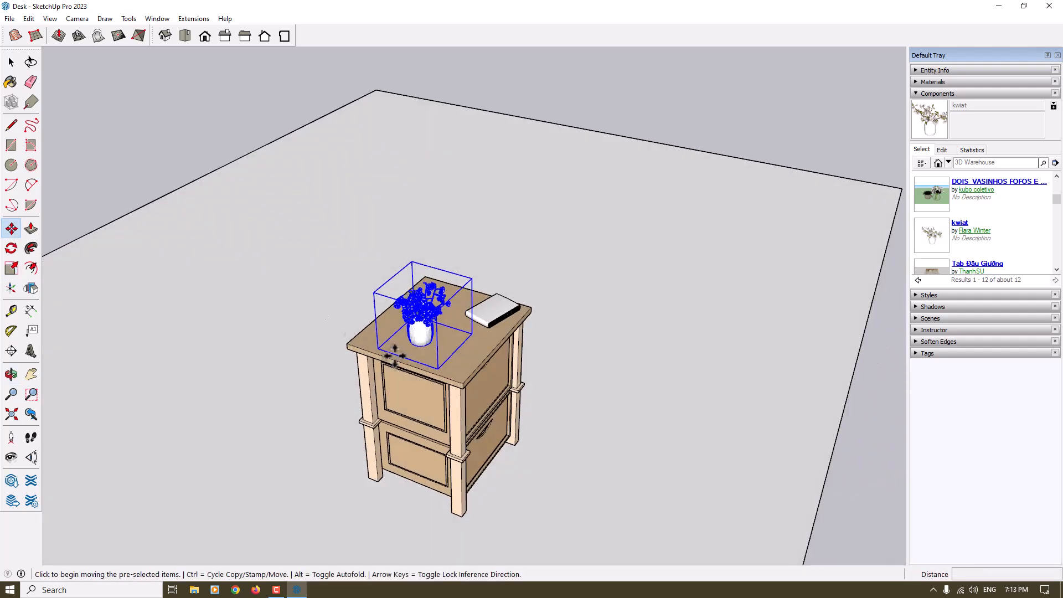
scroll(427, 356, "up", 4)
left_click(415, 333)
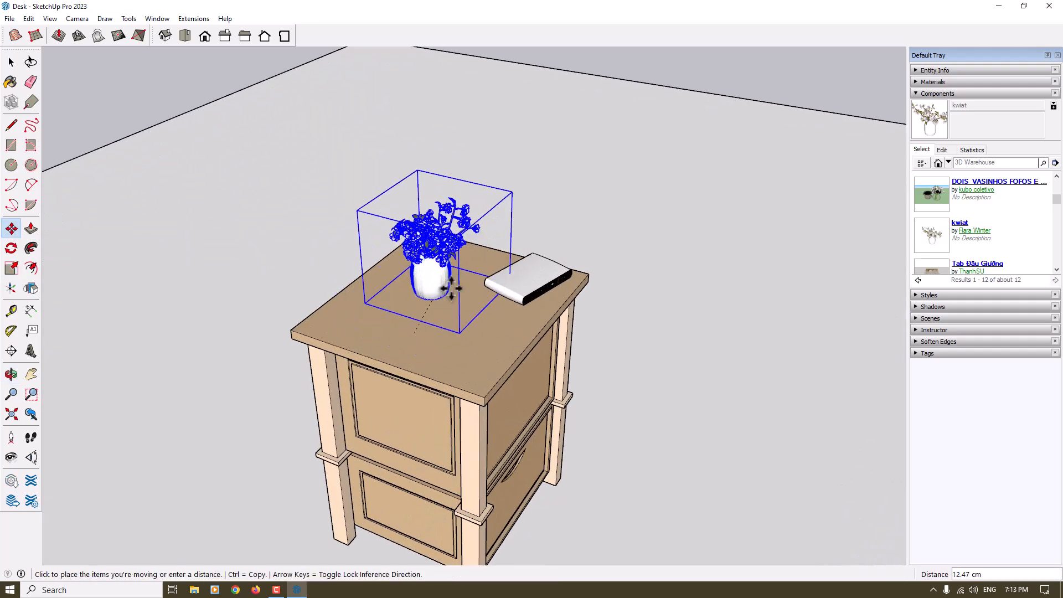
scroll(424, 321, "up", 2)
left_click(479, 281)
middle_click_drag(383, 307, 11, 243)
scroll(491, 268, "down", 1)
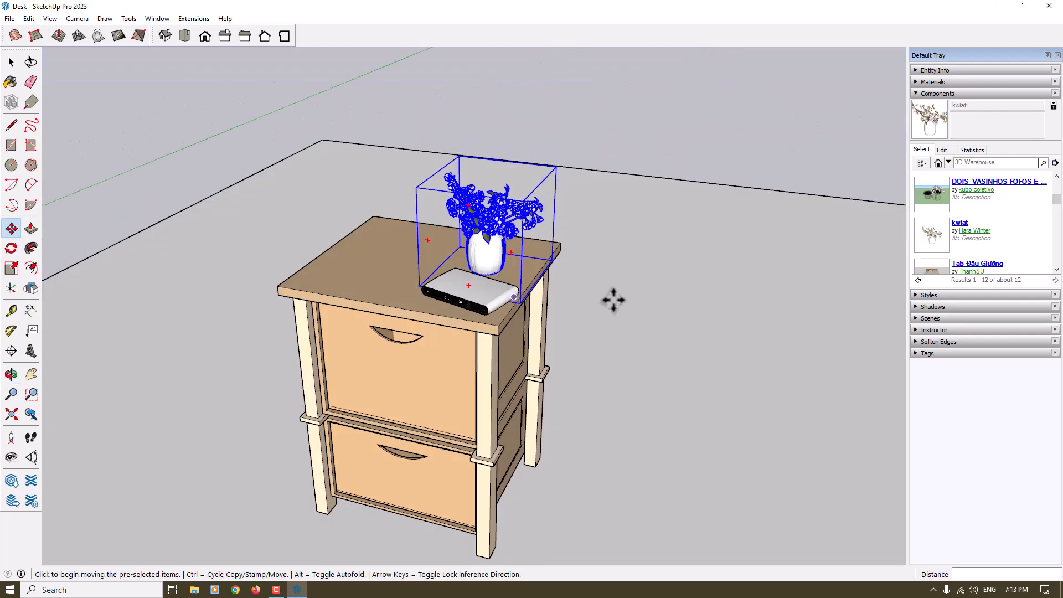
key("space")
Search 3D Warehouse for "smartphone" components
scroll(956, 231, "down", 2)
left_click(984, 163)
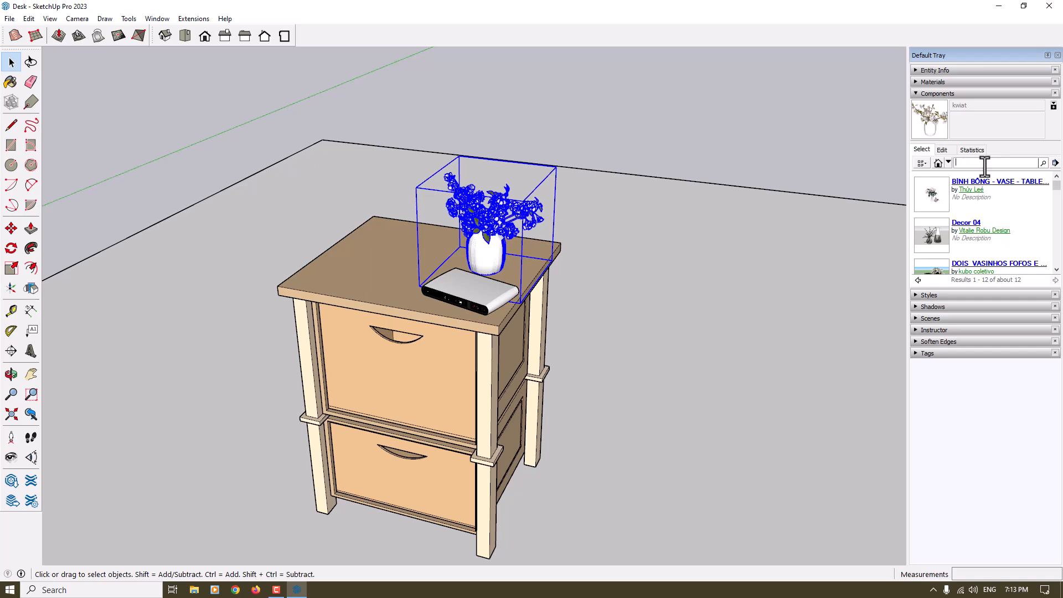
type("smartphon")
key("Return")
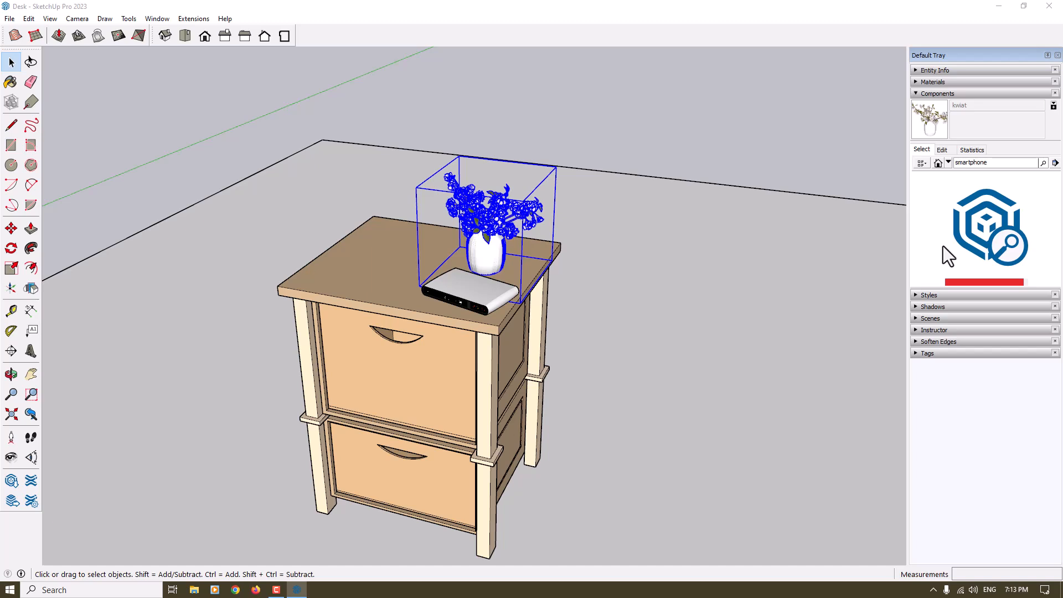
Choose the flat black "SMART" smartphone model from the results and place it on the desk top beside the clock and vase
scroll(952, 241, "down", 3)
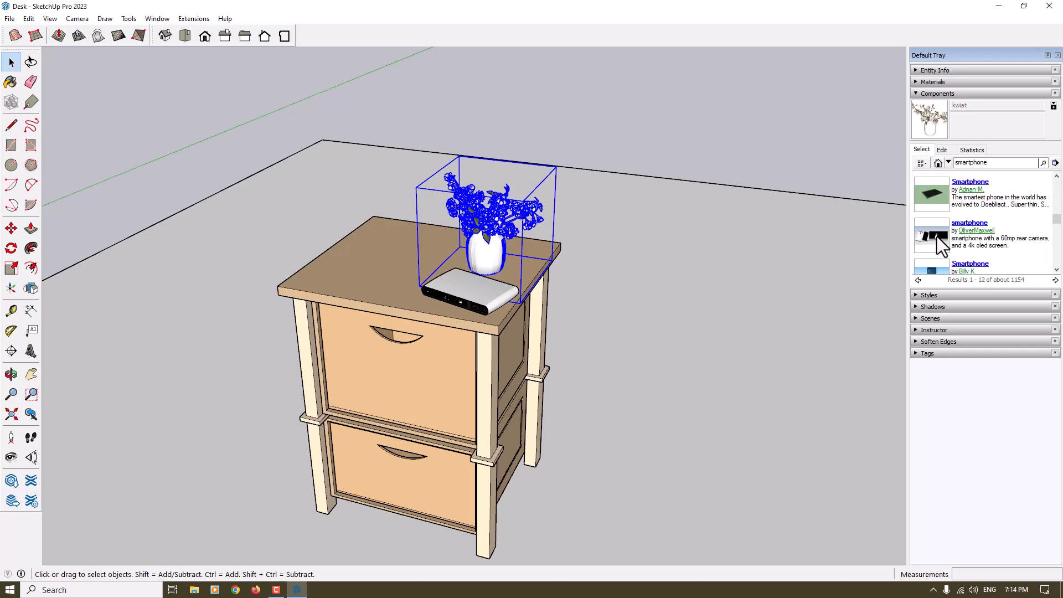
scroll(937, 237, "down", 3)
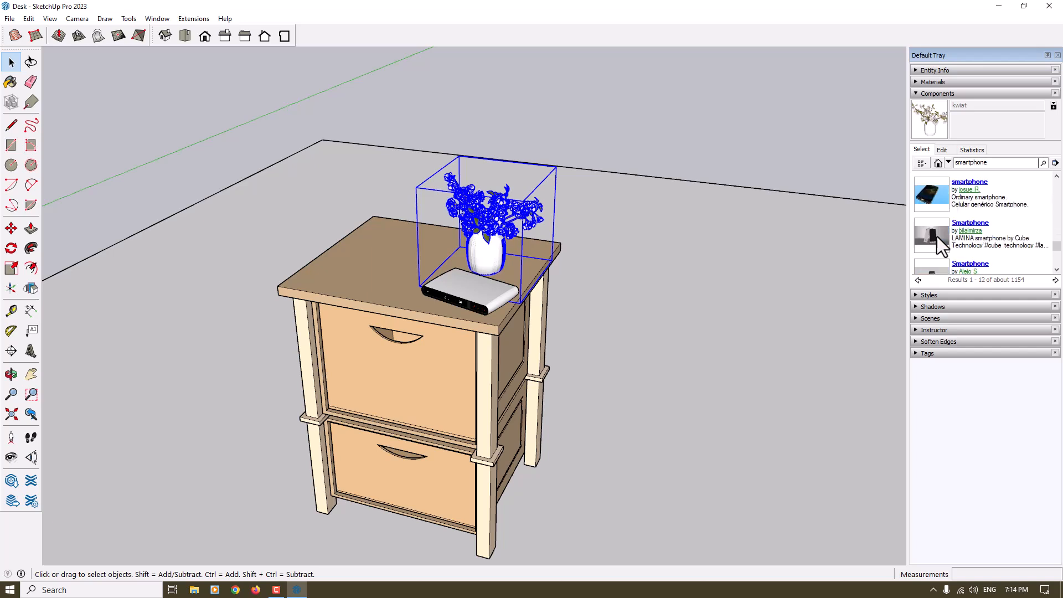
scroll(938, 237, "up", 3)
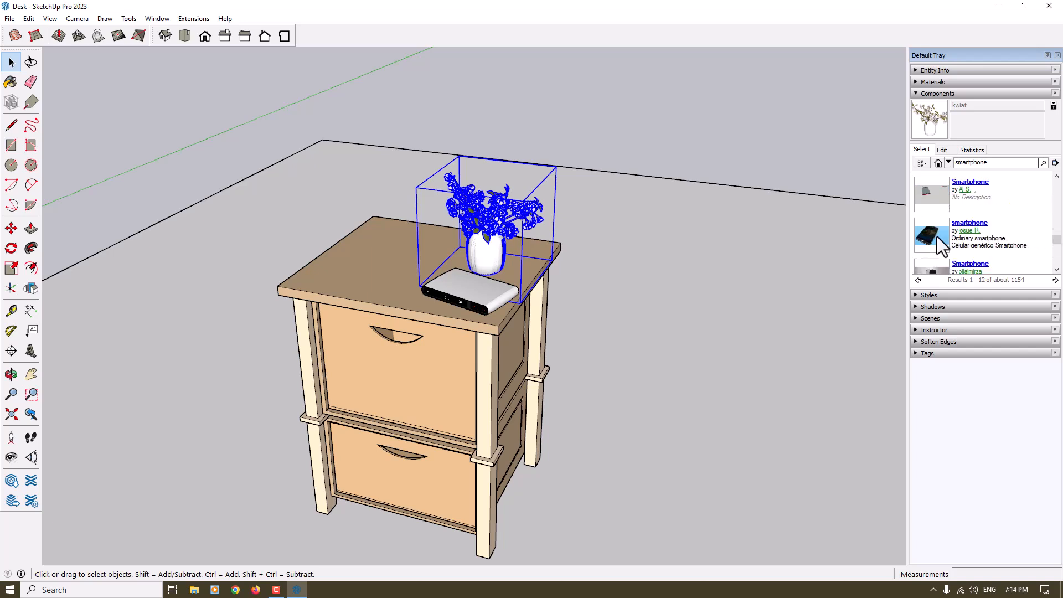
scroll(938, 237, "up", 2)
left_click(939, 237)
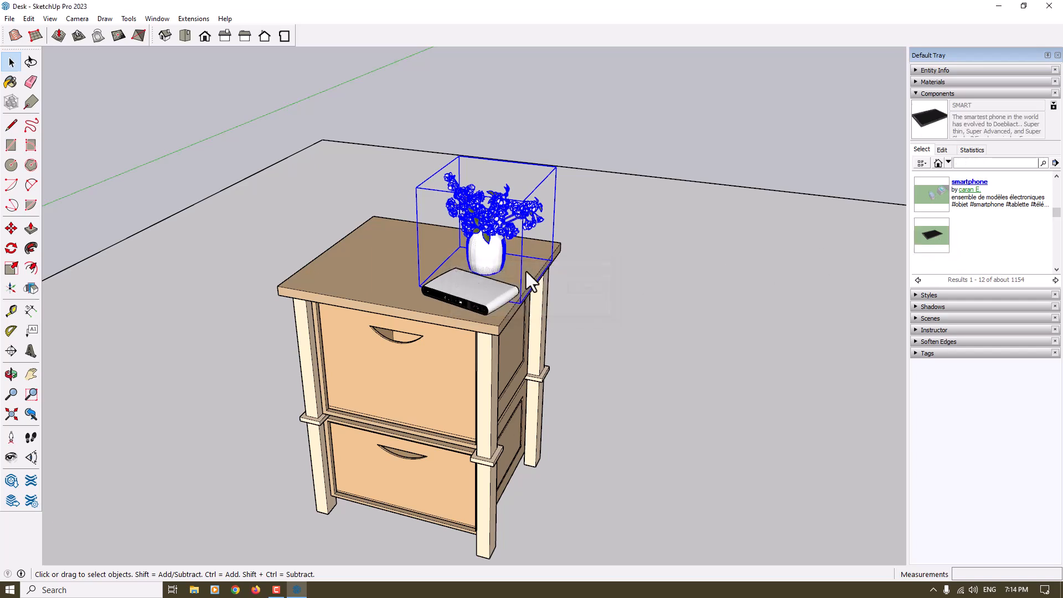
left_click(345, 273)
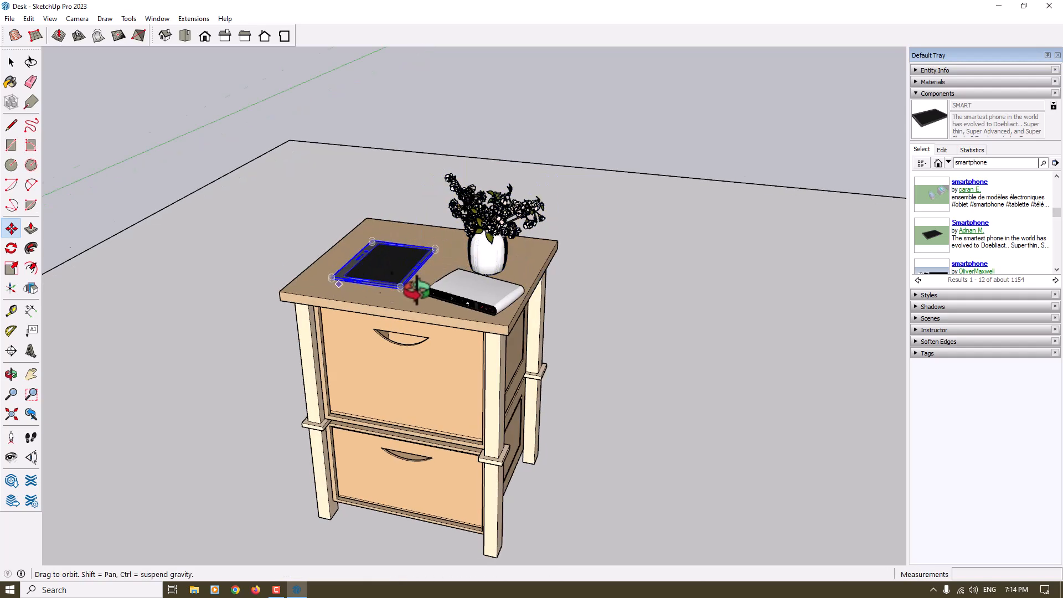
Rotate the smartphone flat on the desk top by about 20.6 degrees
scroll(693, 339, "up", 2)
scroll(451, 367, "up", 3)
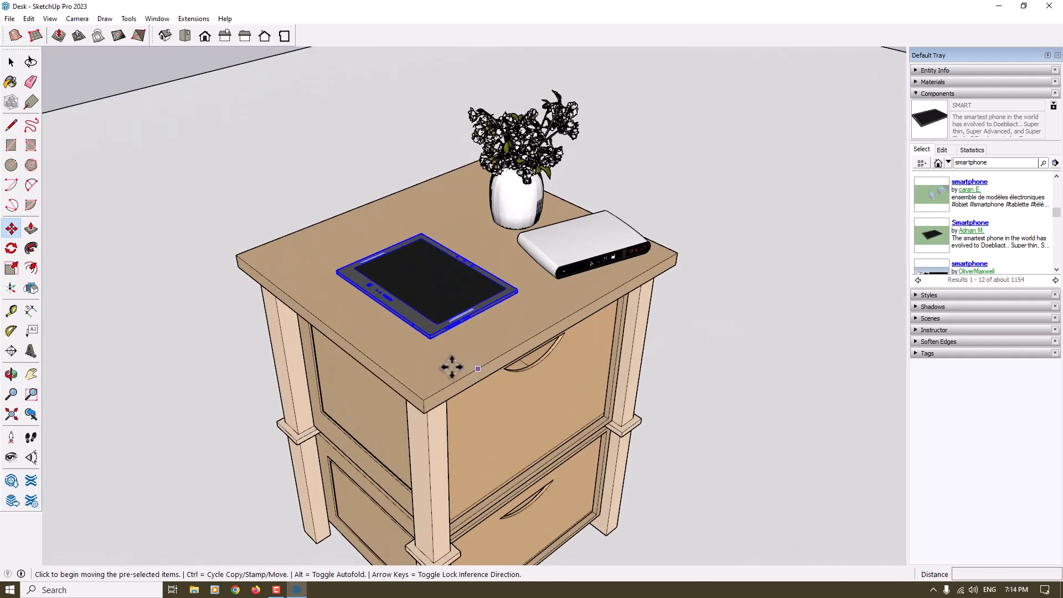
left_click(11, 268)
scroll(344, 307, "up", 3)
left_click(11, 248)
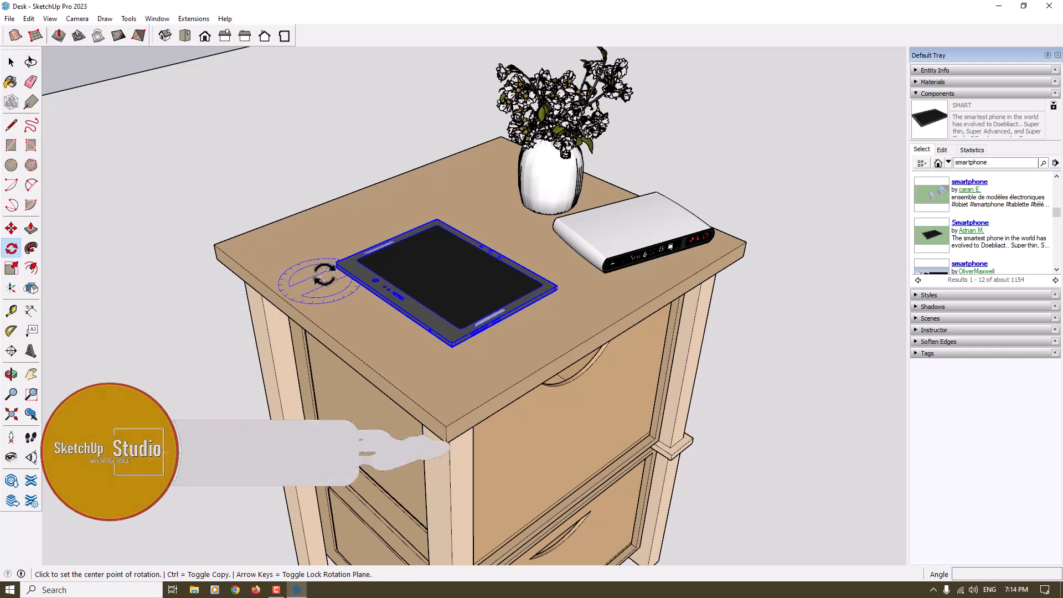
left_click(448, 357)
left_click(517, 326)
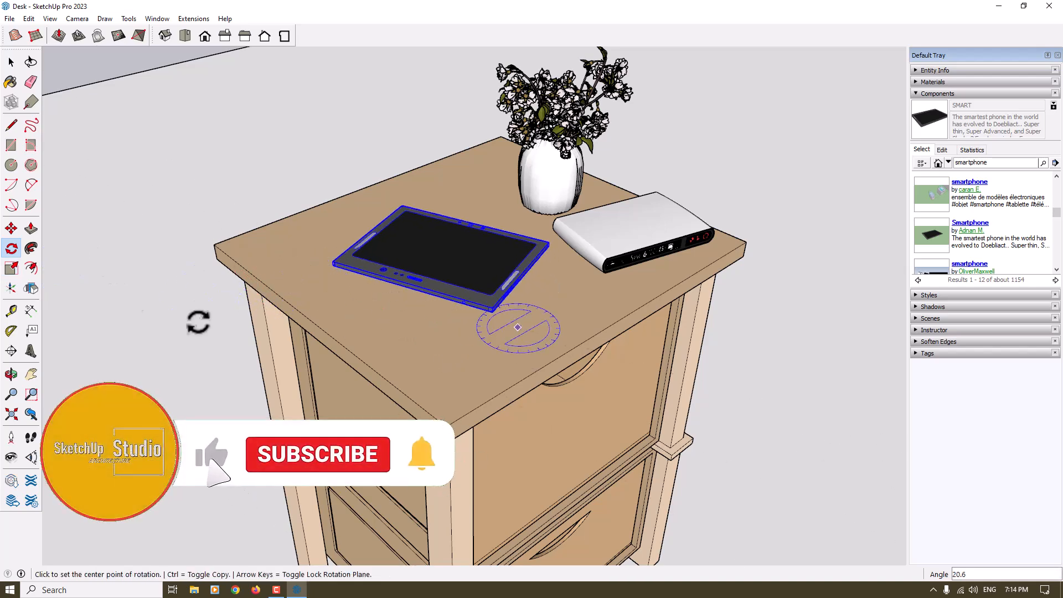
Move the smartphone across the desk top closer to the front edge, next to the clock, and deselect it
left_click(12, 229)
scroll(404, 304, "up", 2)
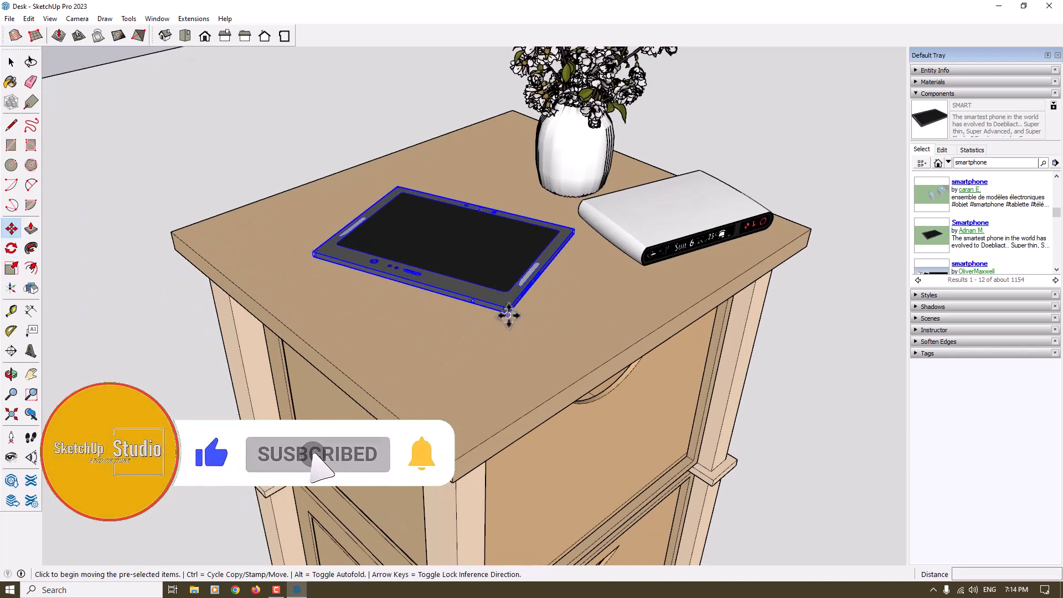
left_click(506, 315)
left_click(540, 364)
middle_click_drag(546, 360, 454, 397)
key("space")
left_click(532, 133)
scroll(495, 231, "down", 2)
Delete the large floor rectangle beneath the desk
middle_click_drag(449, 285, 292, 126)
scroll(292, 126, "down", 5)
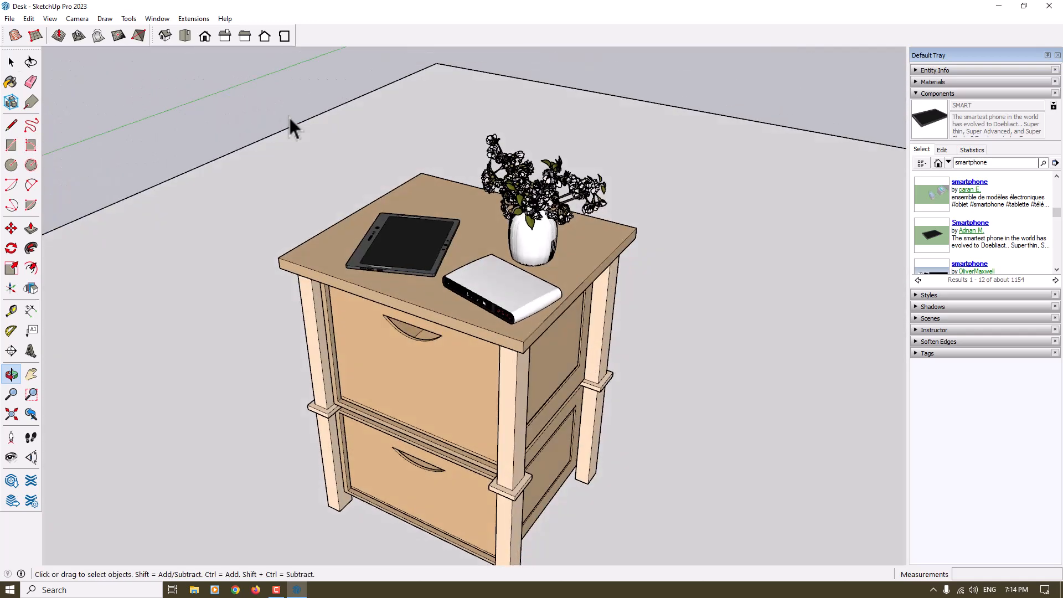
scroll(267, 179, "down", 3)
scroll(220, 295, "up", 4)
middle_click_drag(219, 294, 438, 173)
Turn off the Profiles edge style for the model display
left_click(82, 20)
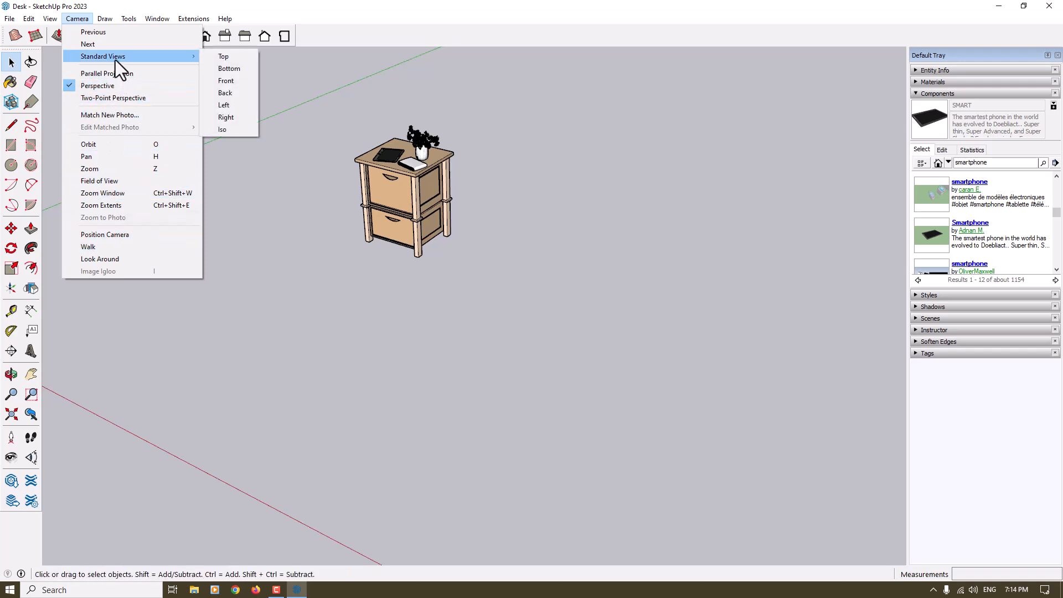
mouse_move(53, 20)
mouse_move(77, 181)
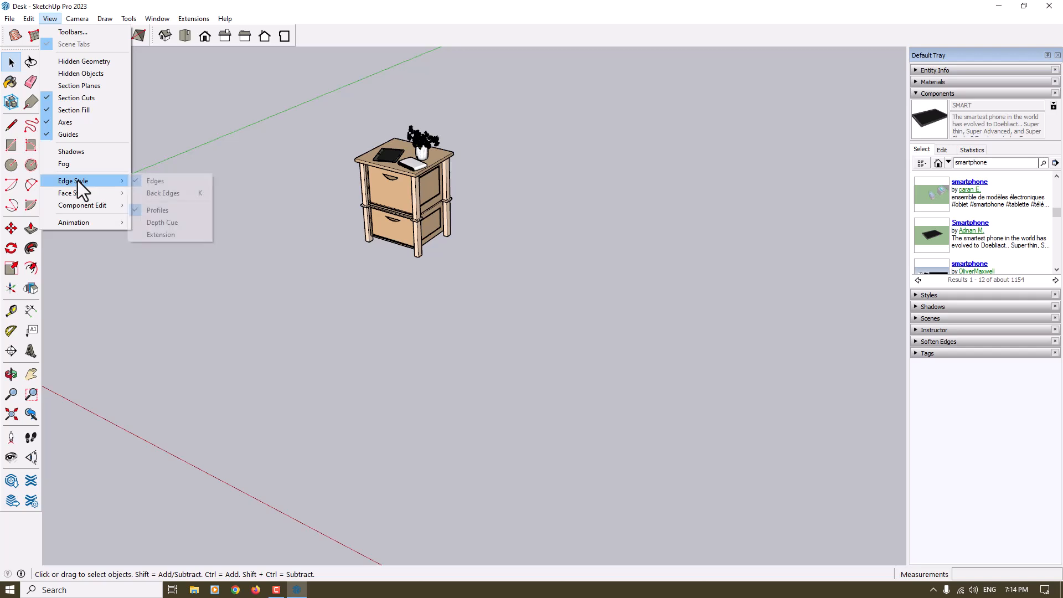
left_click(157, 210)
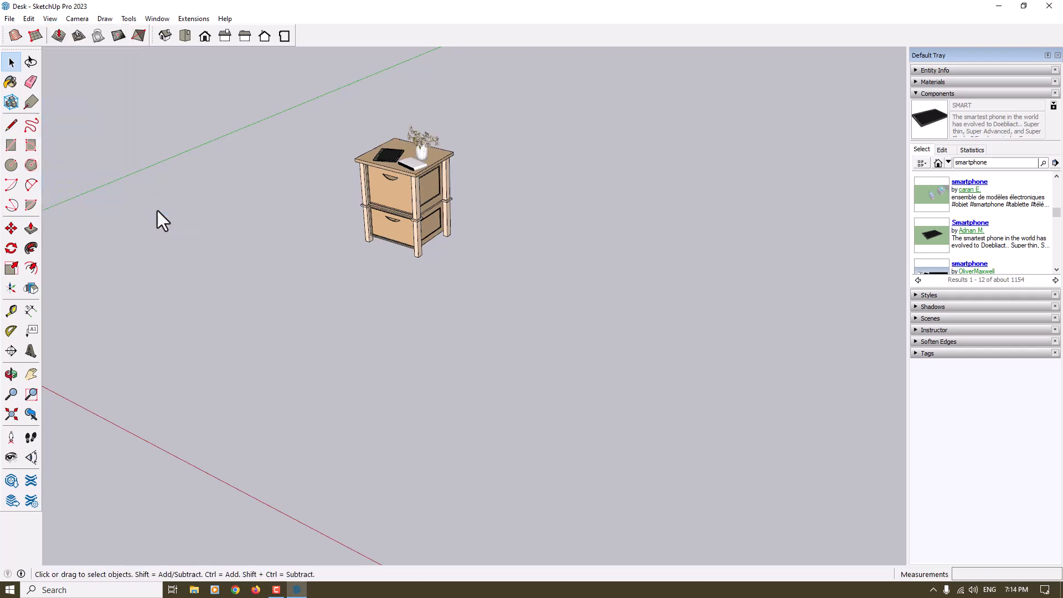
Select the whole desk with its clock, vase and smartphone and combine everything into one group
left_click_drag(488, 92, 247, 349)
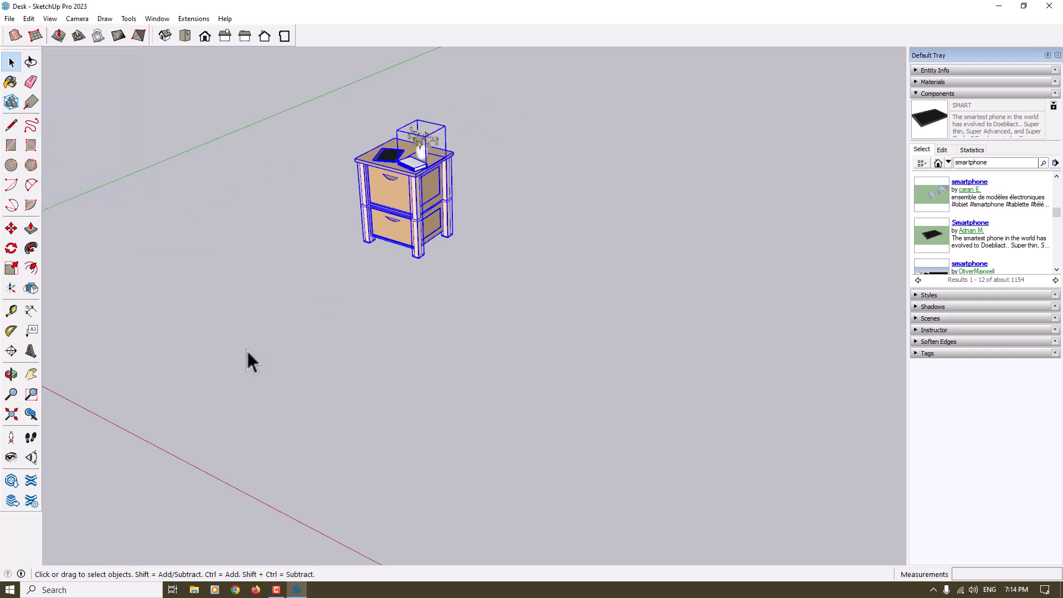
right_click(357, 214)
left_click_drag(509, 91, 277, 335)
right_click(408, 190)
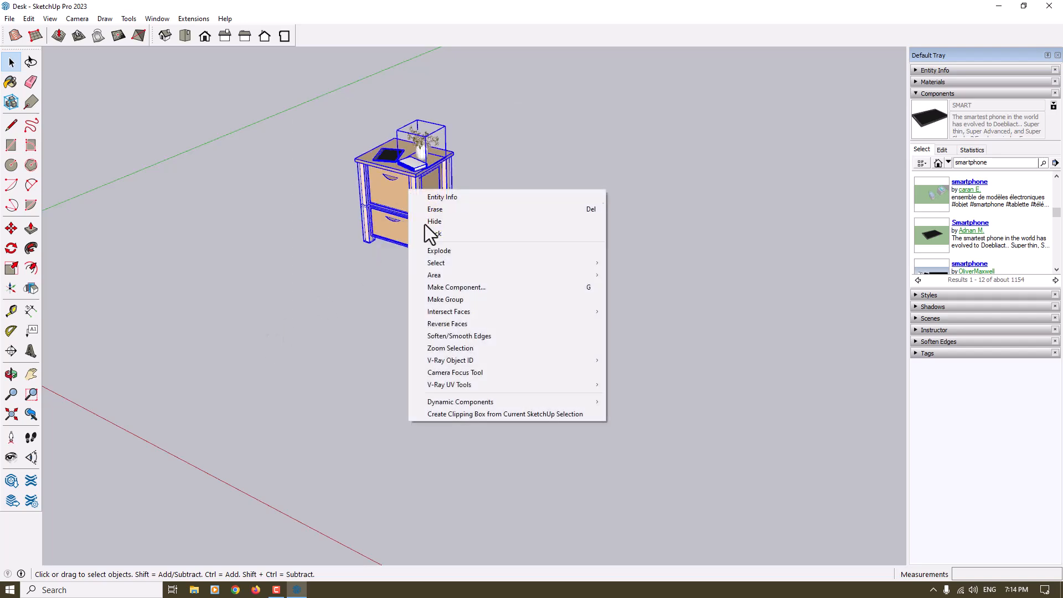
left_click(463, 305)
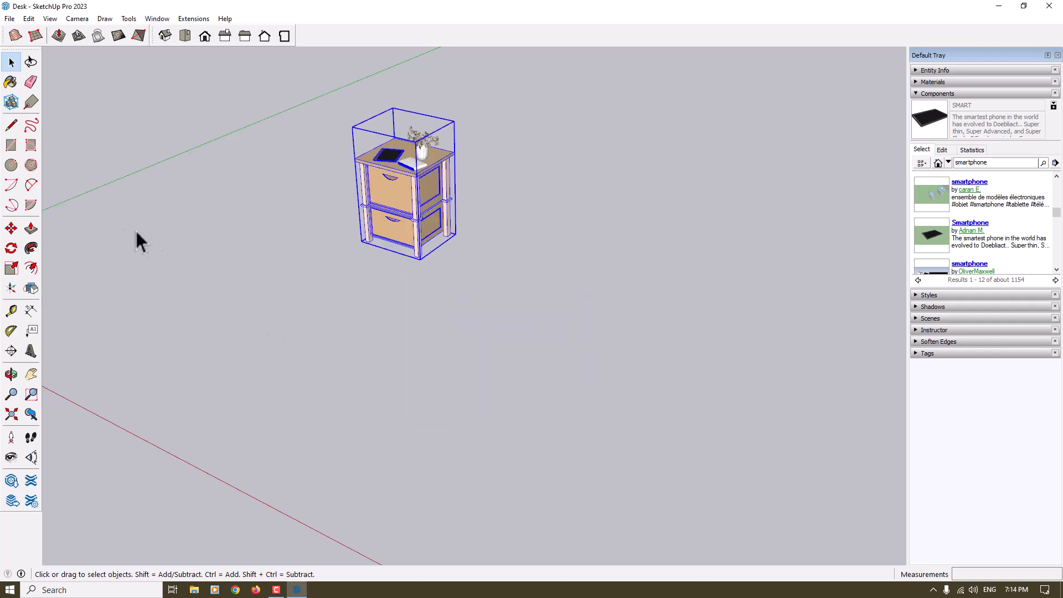
Move the desk group so its bottom front left corner sits on the axes origin, and deselect it
left_click(11, 229)
scroll(300, 244, "up", 4)
left_click(404, 242)
scroll(388, 247, "down", 4)
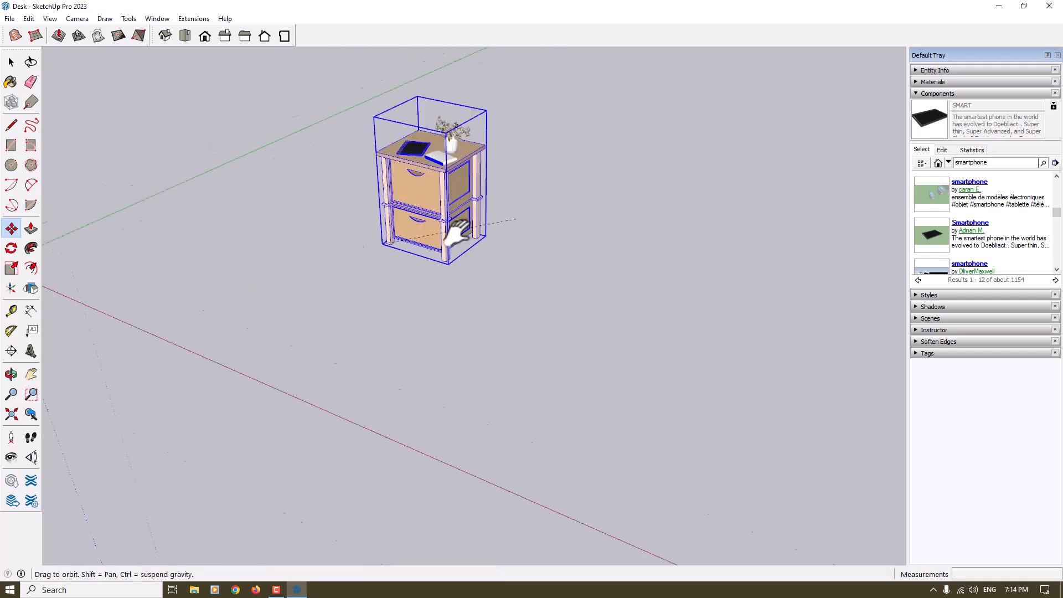
left_click(394, 229)
key("space")
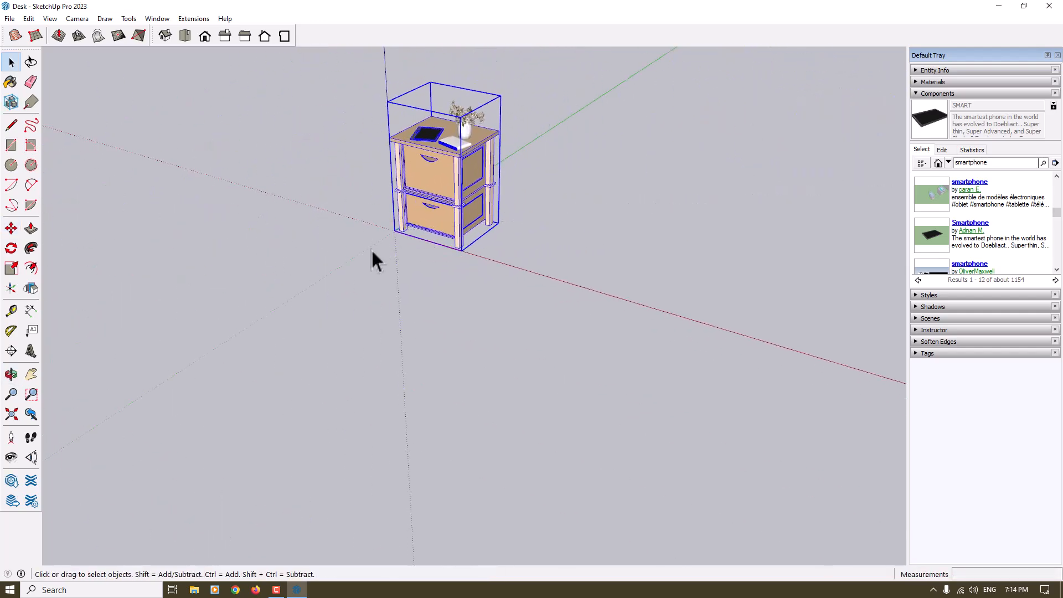
left_click(450, 77)
scroll(426, 209, "up", 5)
middle_click_drag(424, 210, 435, 191)
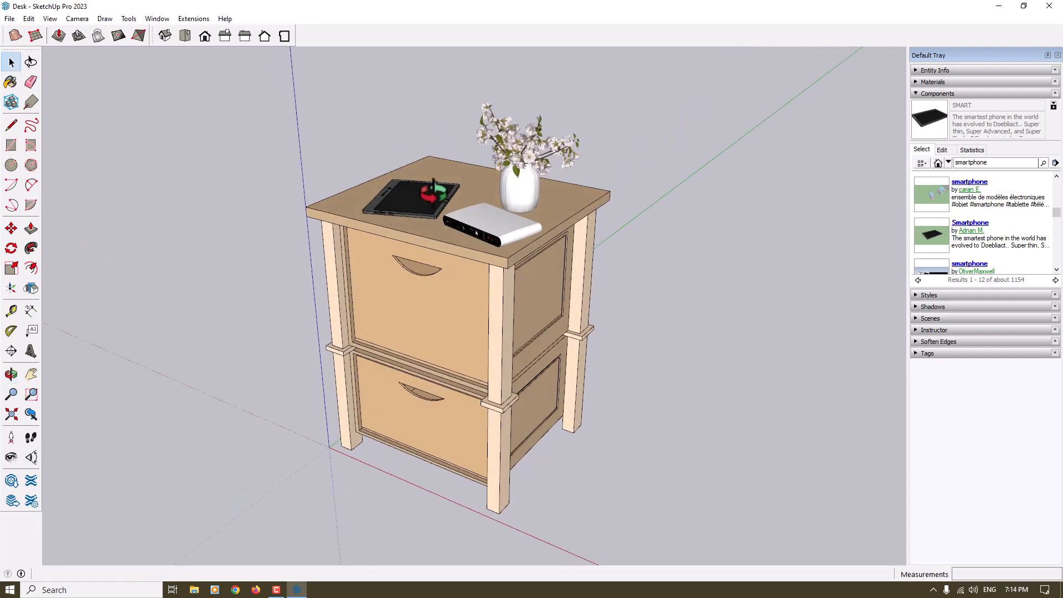
left_click(277, 590)
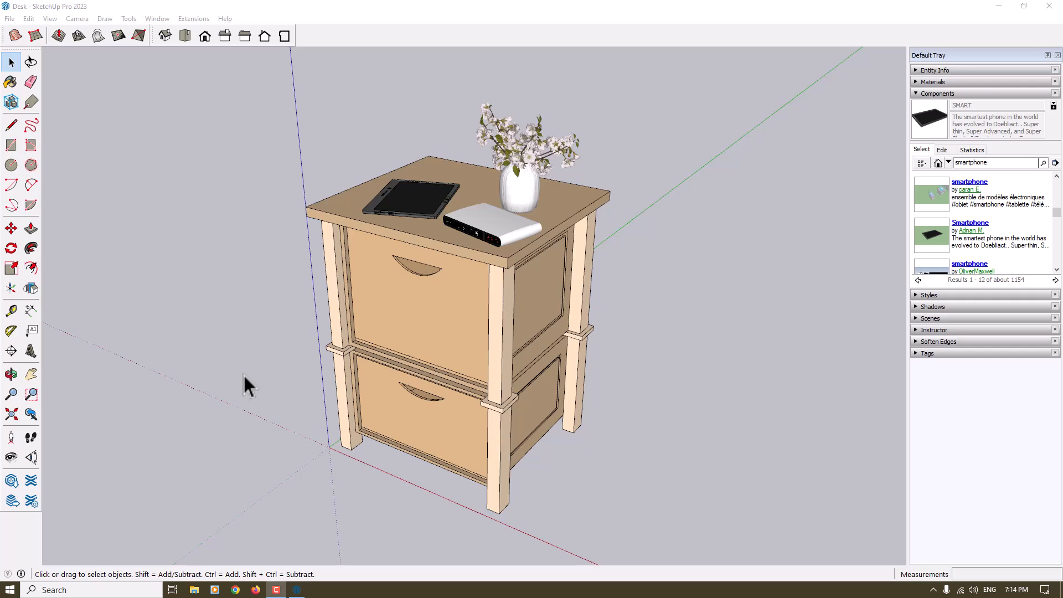